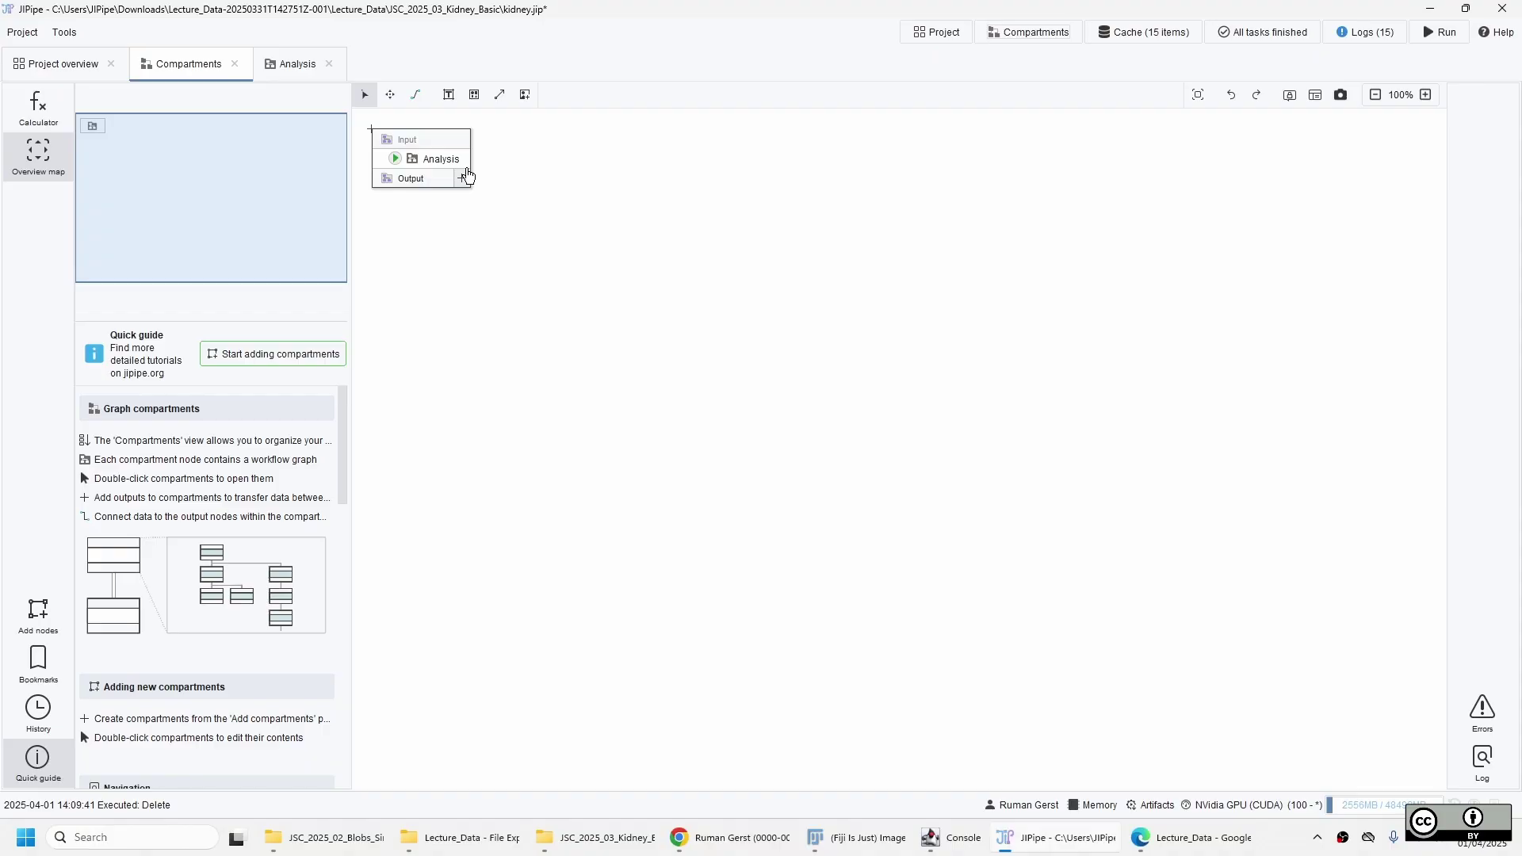
scroll(238, 638, "down", 5)
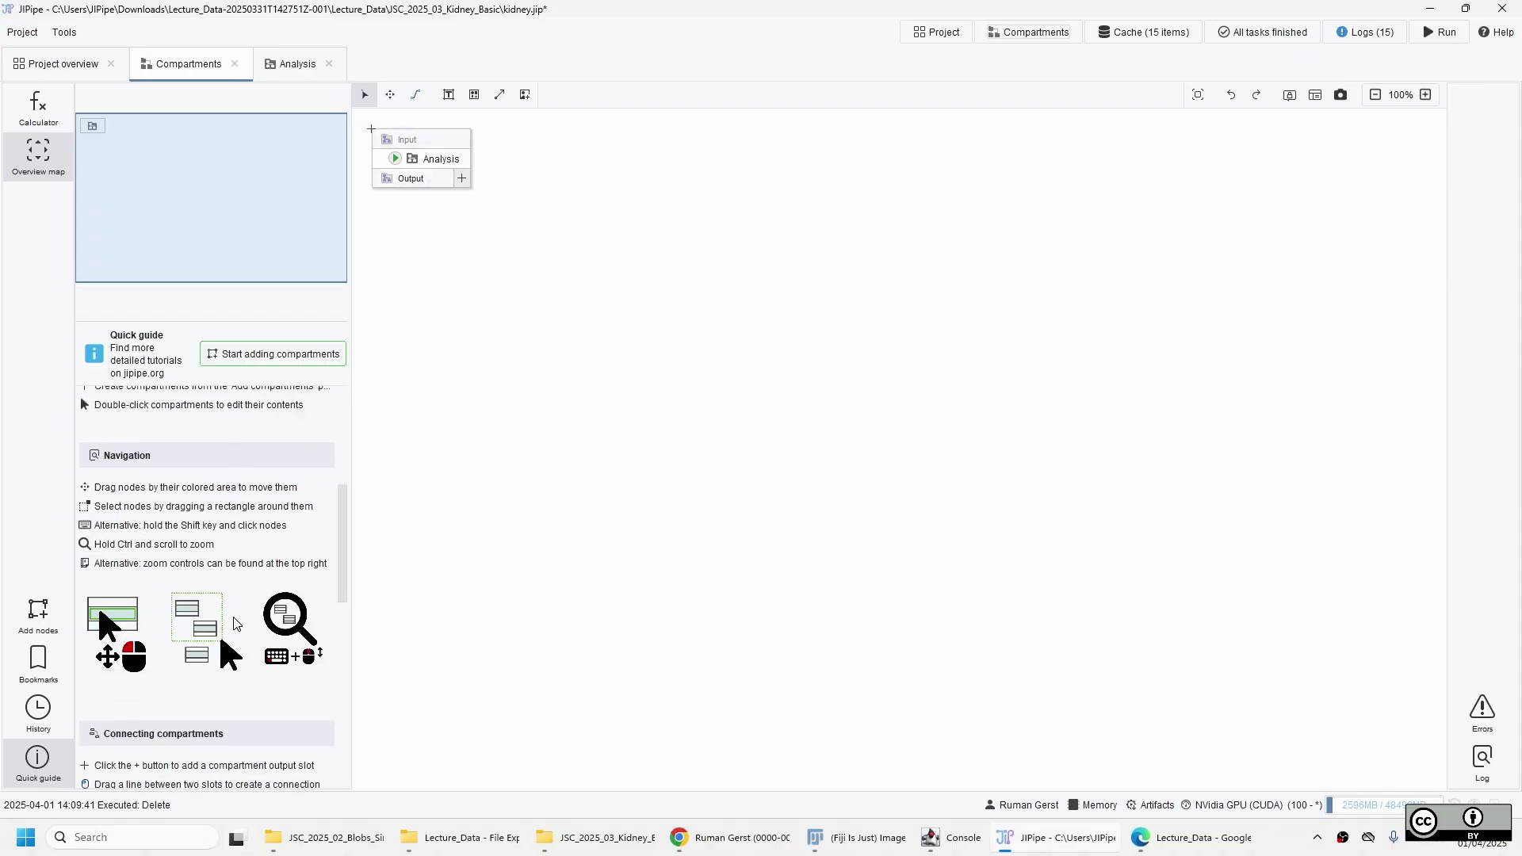
scroll(235, 624, "up", 5)
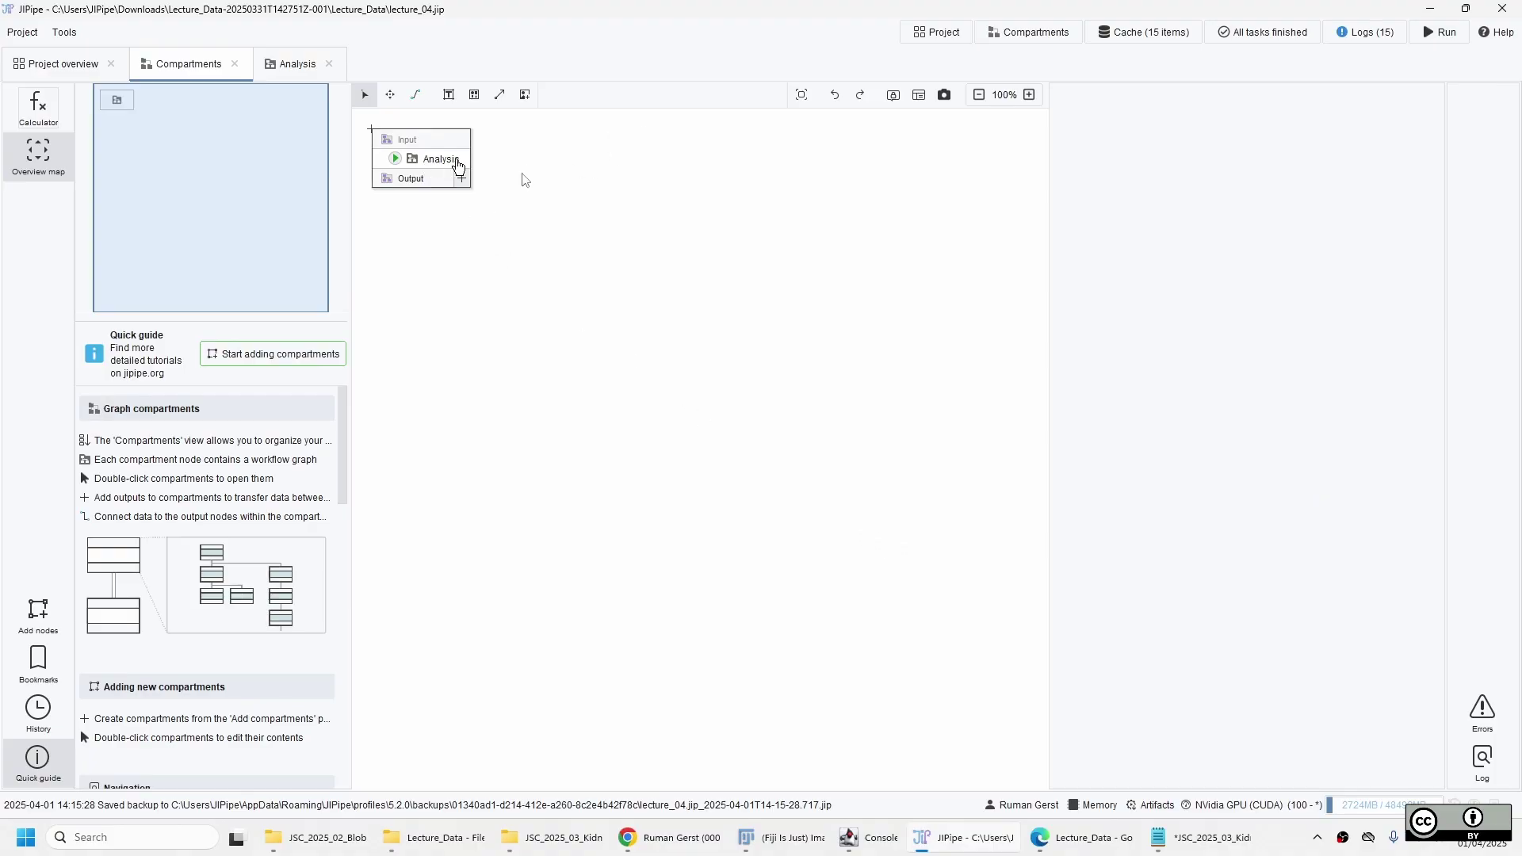
right_click(1475, 385)
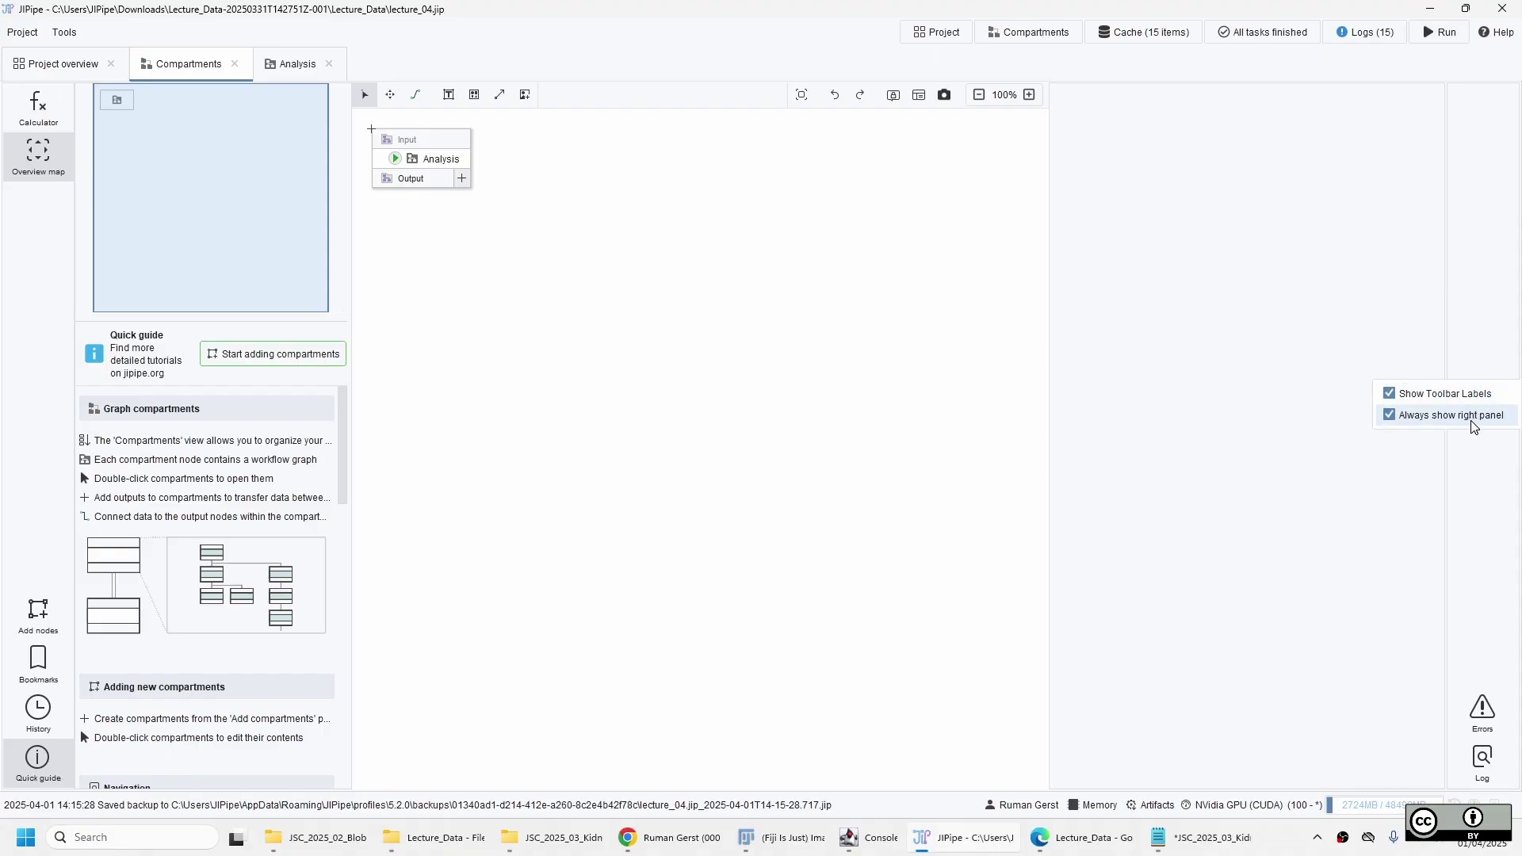
left_click(1471, 492)
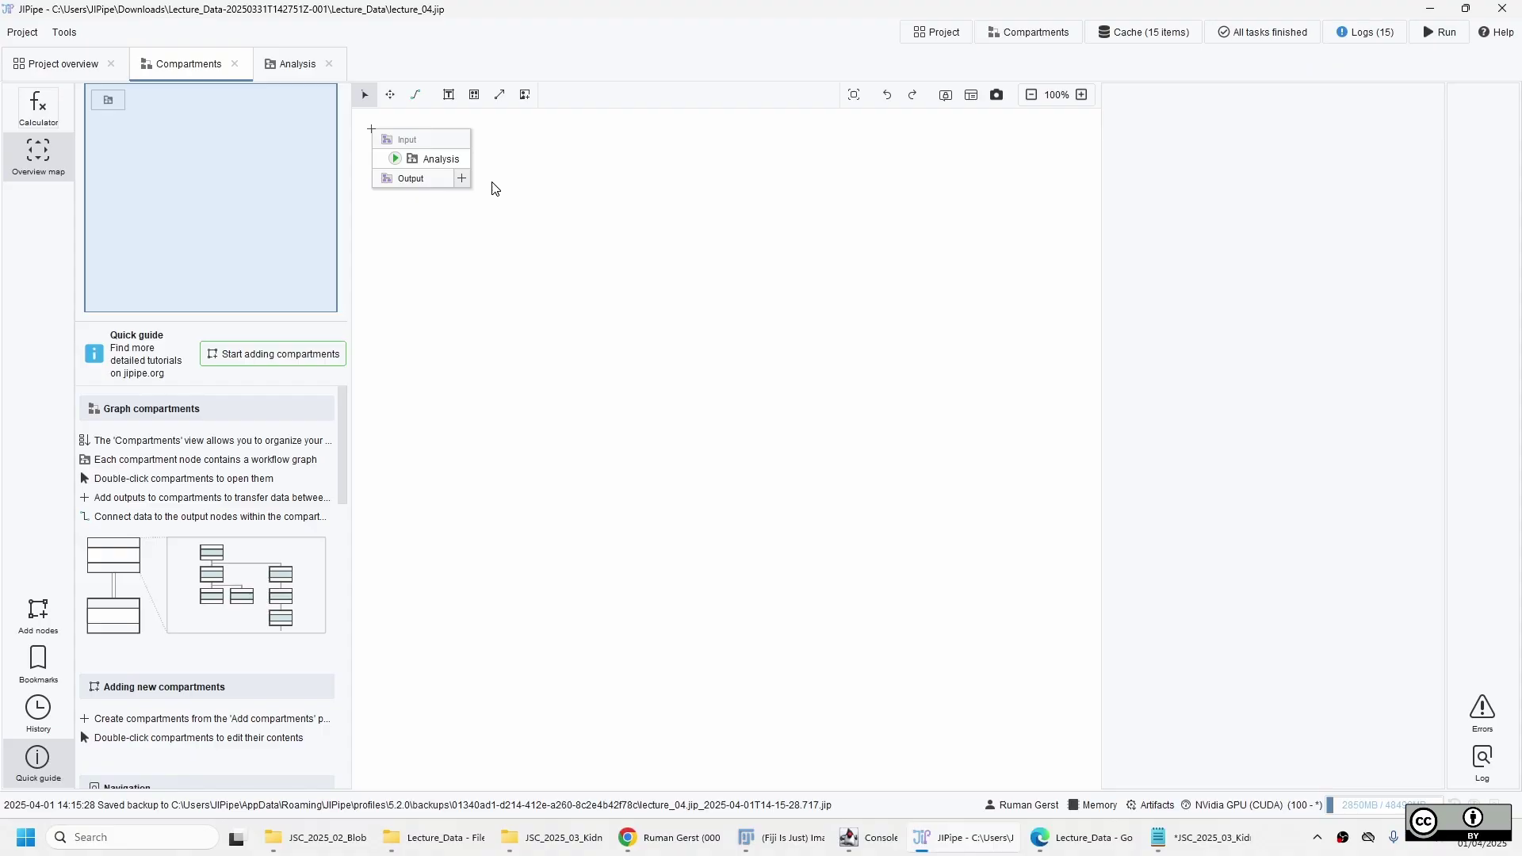
Add a new graph compartment named Tissue below the Analysis compartment
left_click(441, 159)
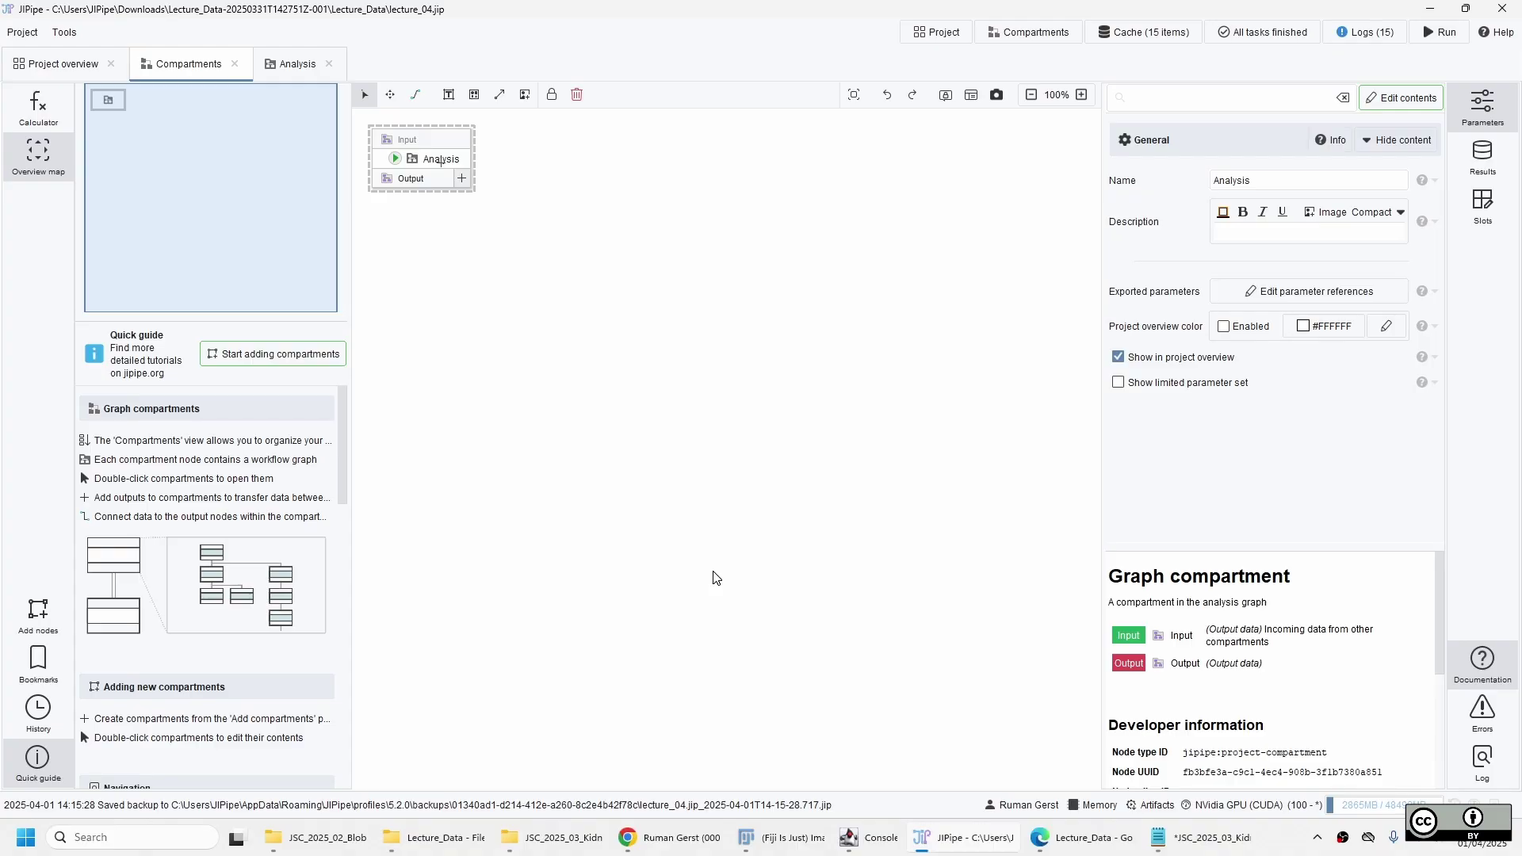
left_click(273, 353)
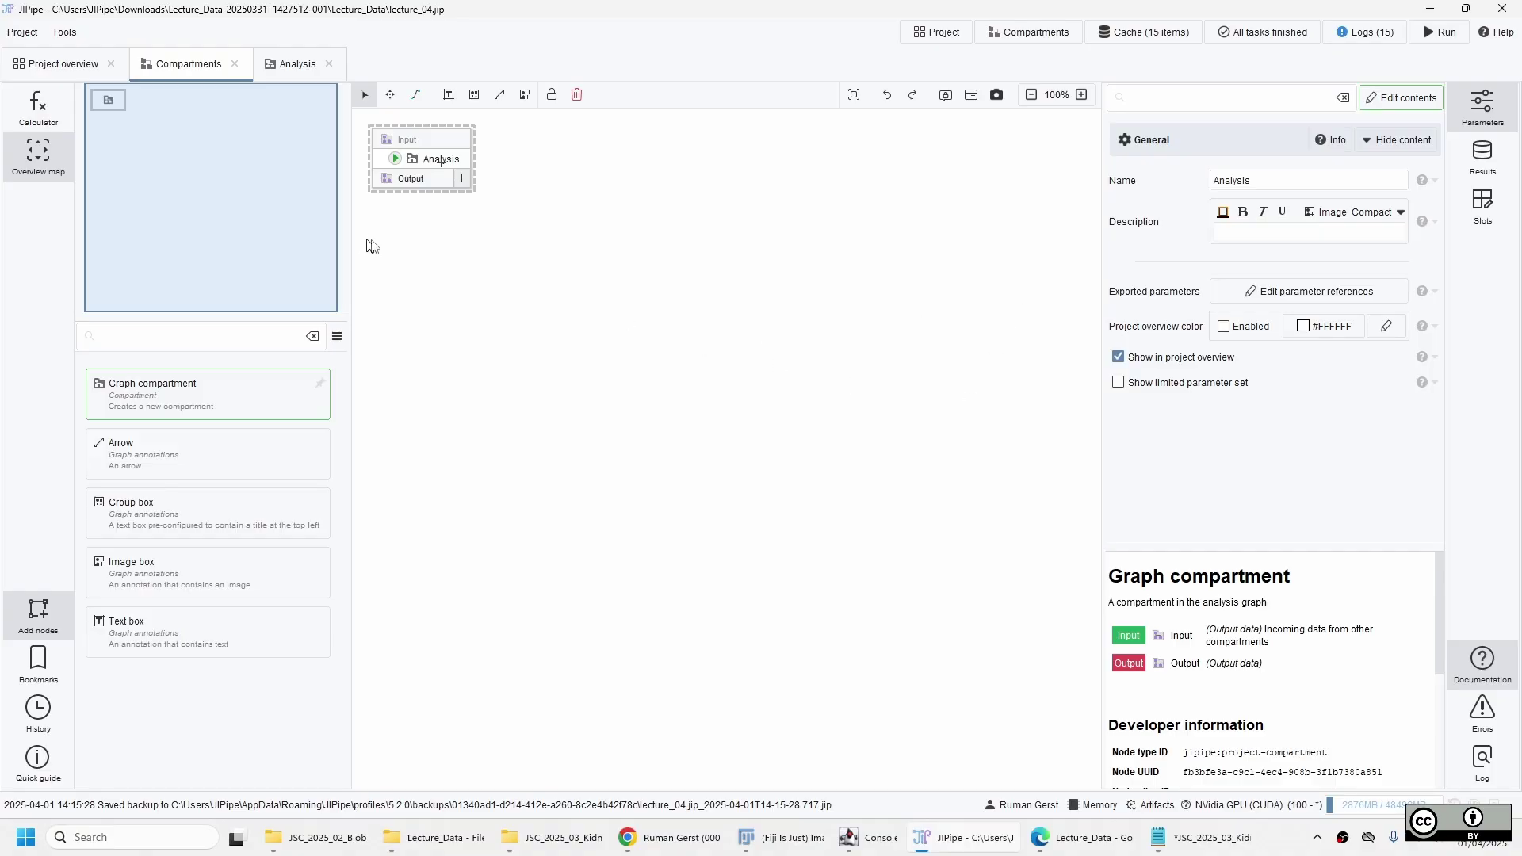
scroll(369, 241, "up", 5)
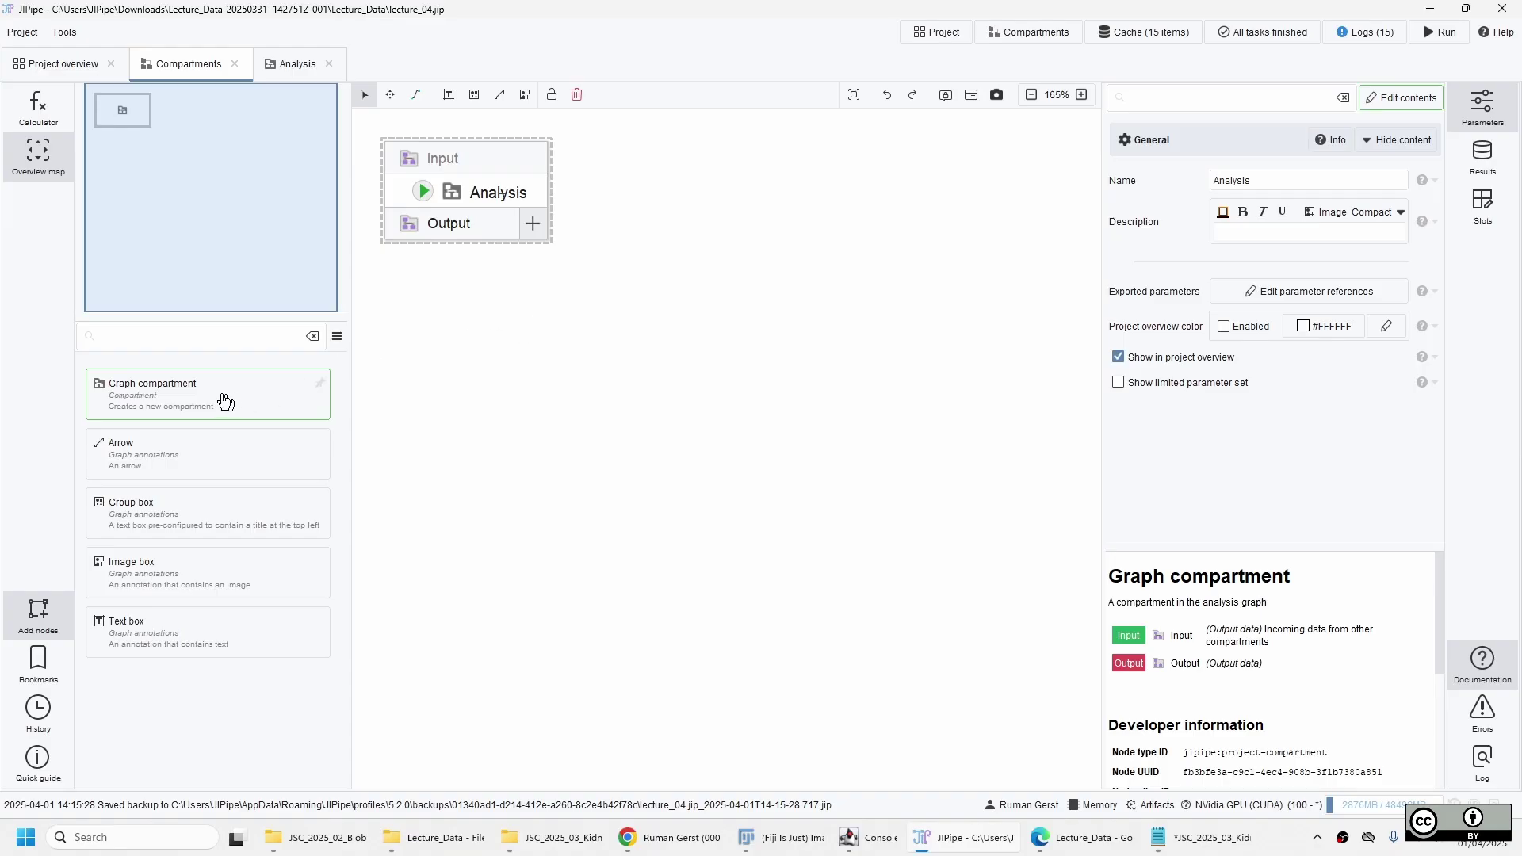
left_click_drag(136, 396, 379, 274)
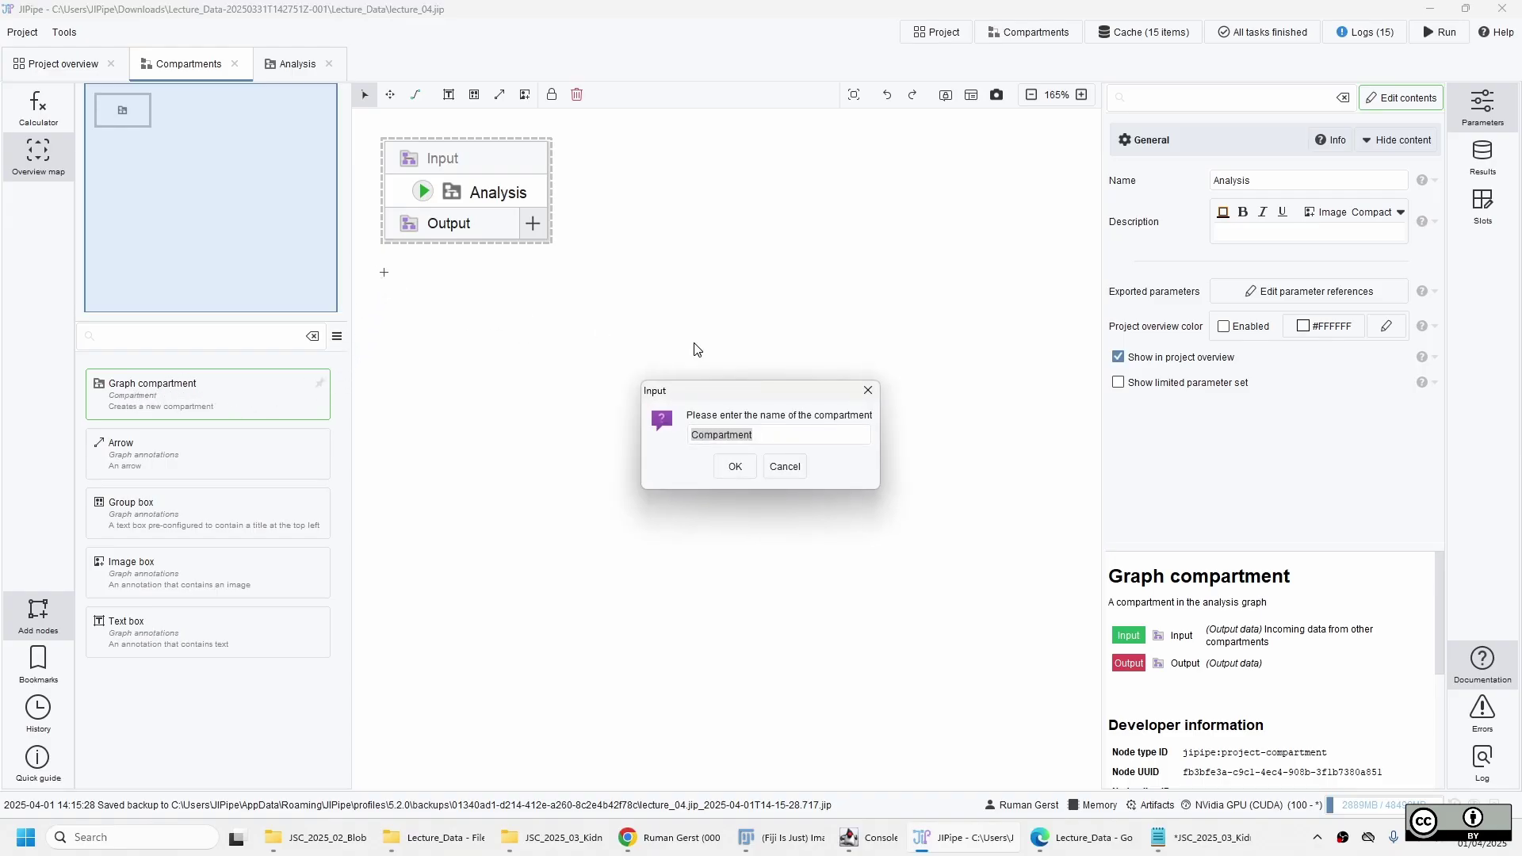
type("Tissue")
key("Return")
Add another graph compartment named Glomeruli beside the Tissue compartment
left_click_drag(182, 407, 547, 271)
type("Glo")
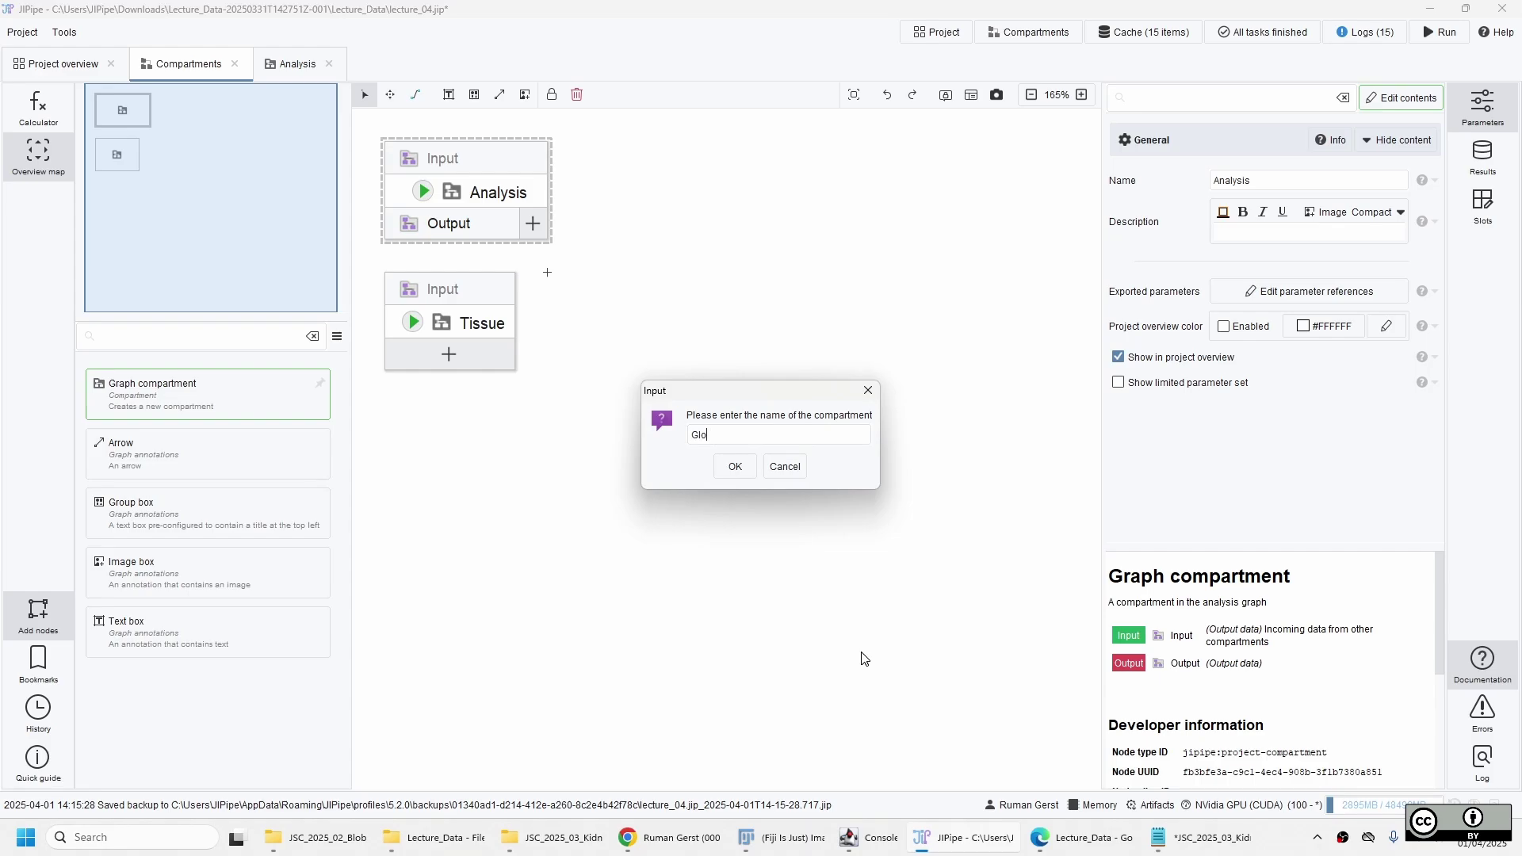
type("meruli")
key("Return")
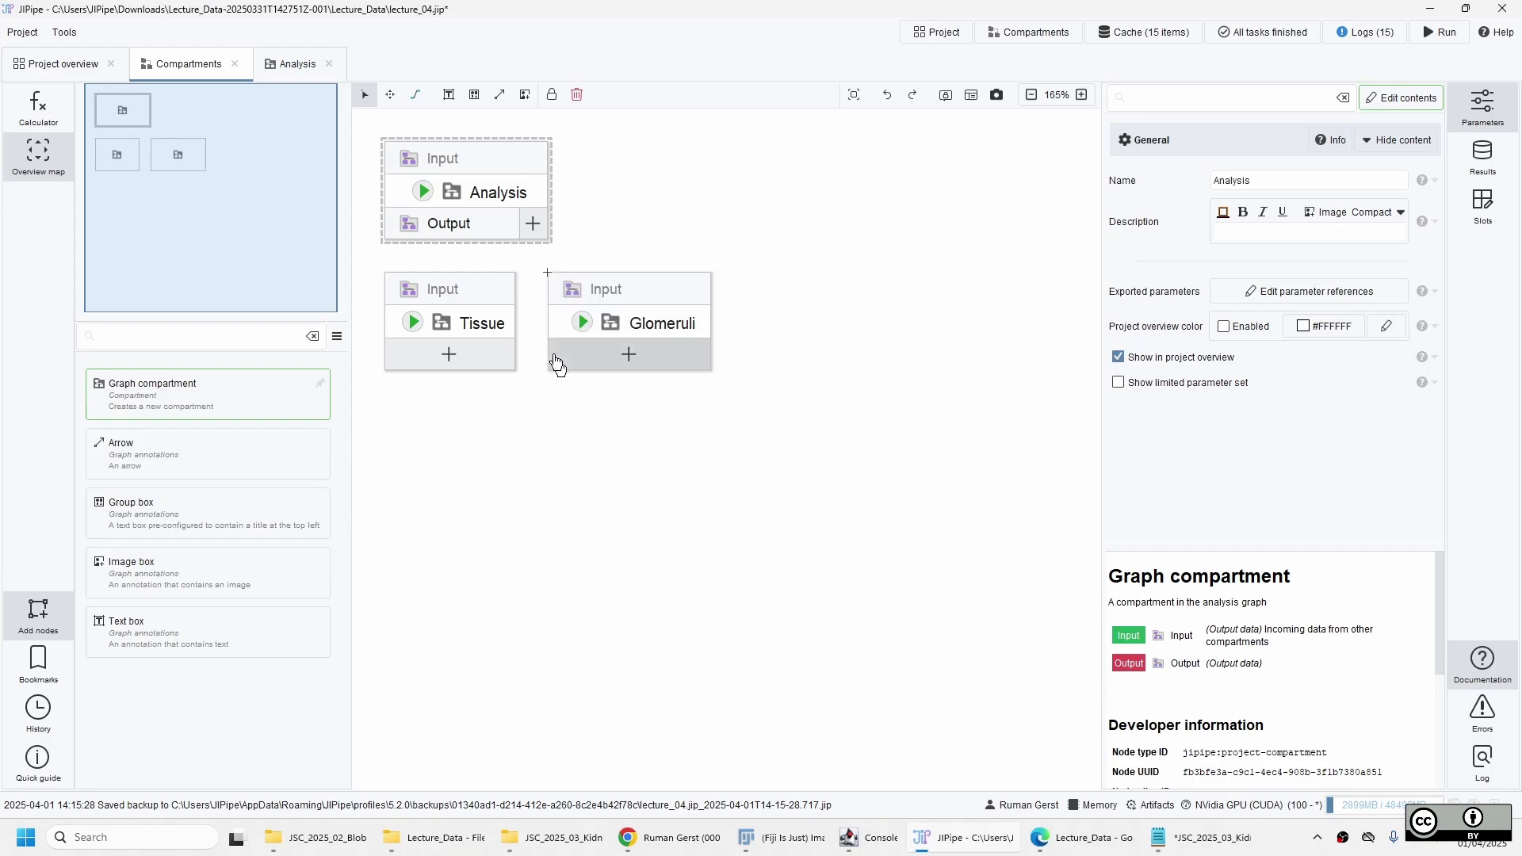
Open the Tissue and Glomeruli compartments for editing
double_click(498, 332)
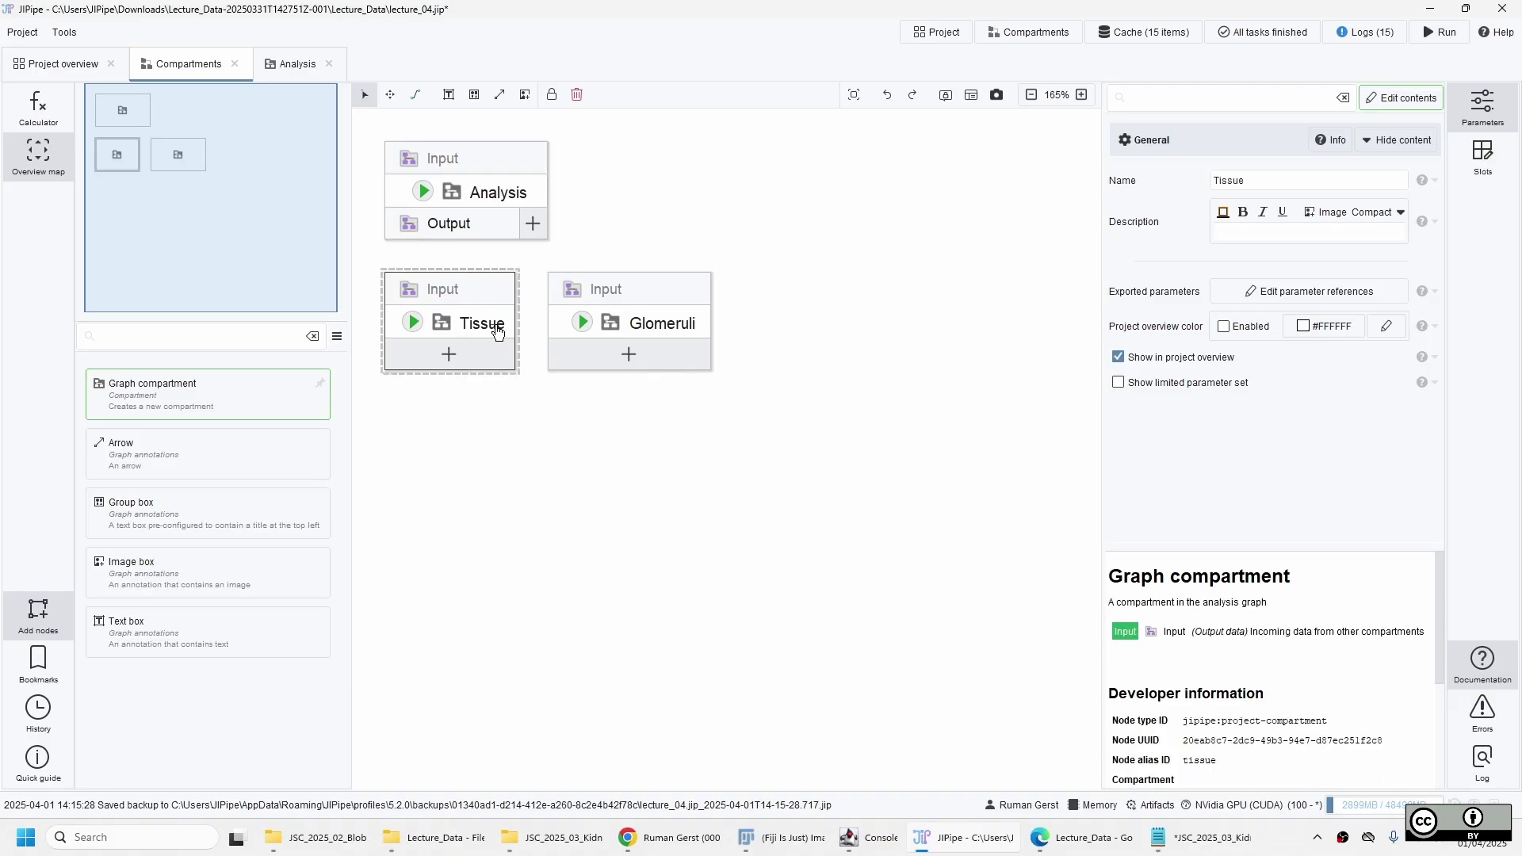
left_click(183, 70)
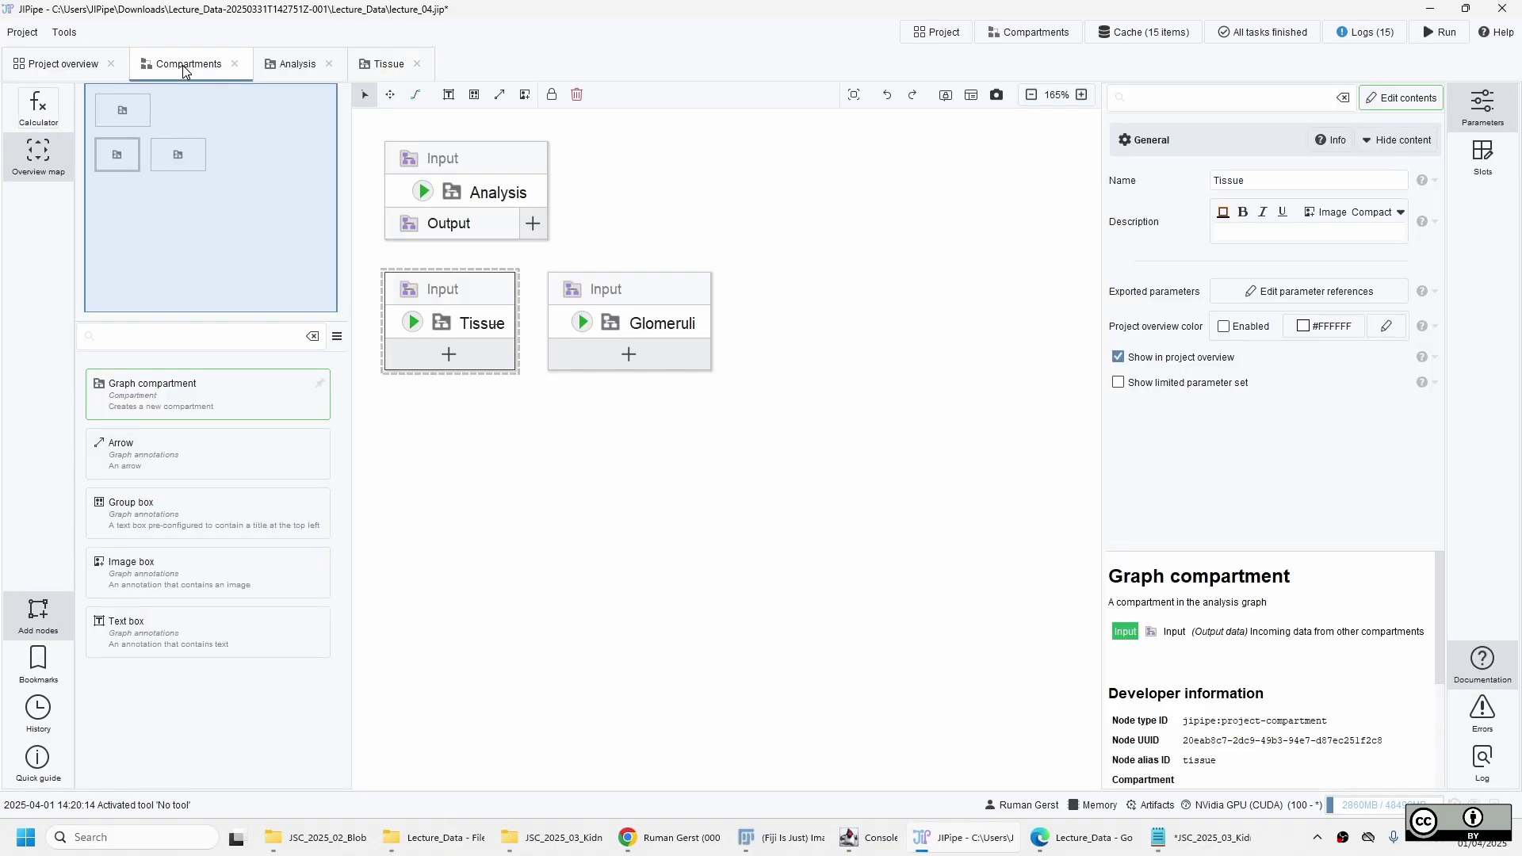
left_click(688, 329)
double_click(688, 329)
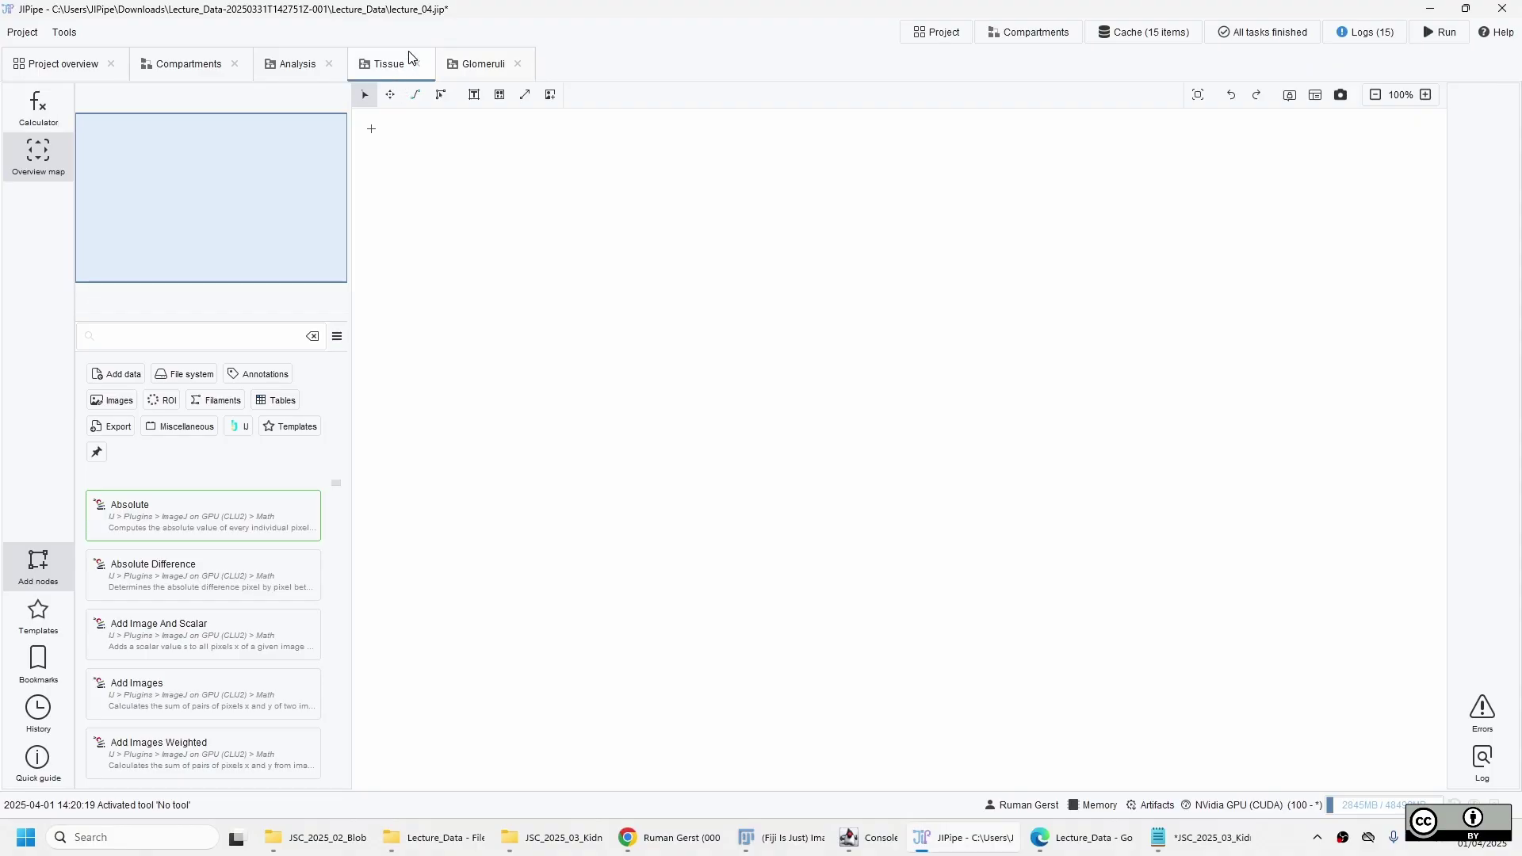
Compare the workflow in the Analysis compartment with the contents of the Tissue and Glomeruli compartments
left_click(293, 65)
left_click(208, 65)
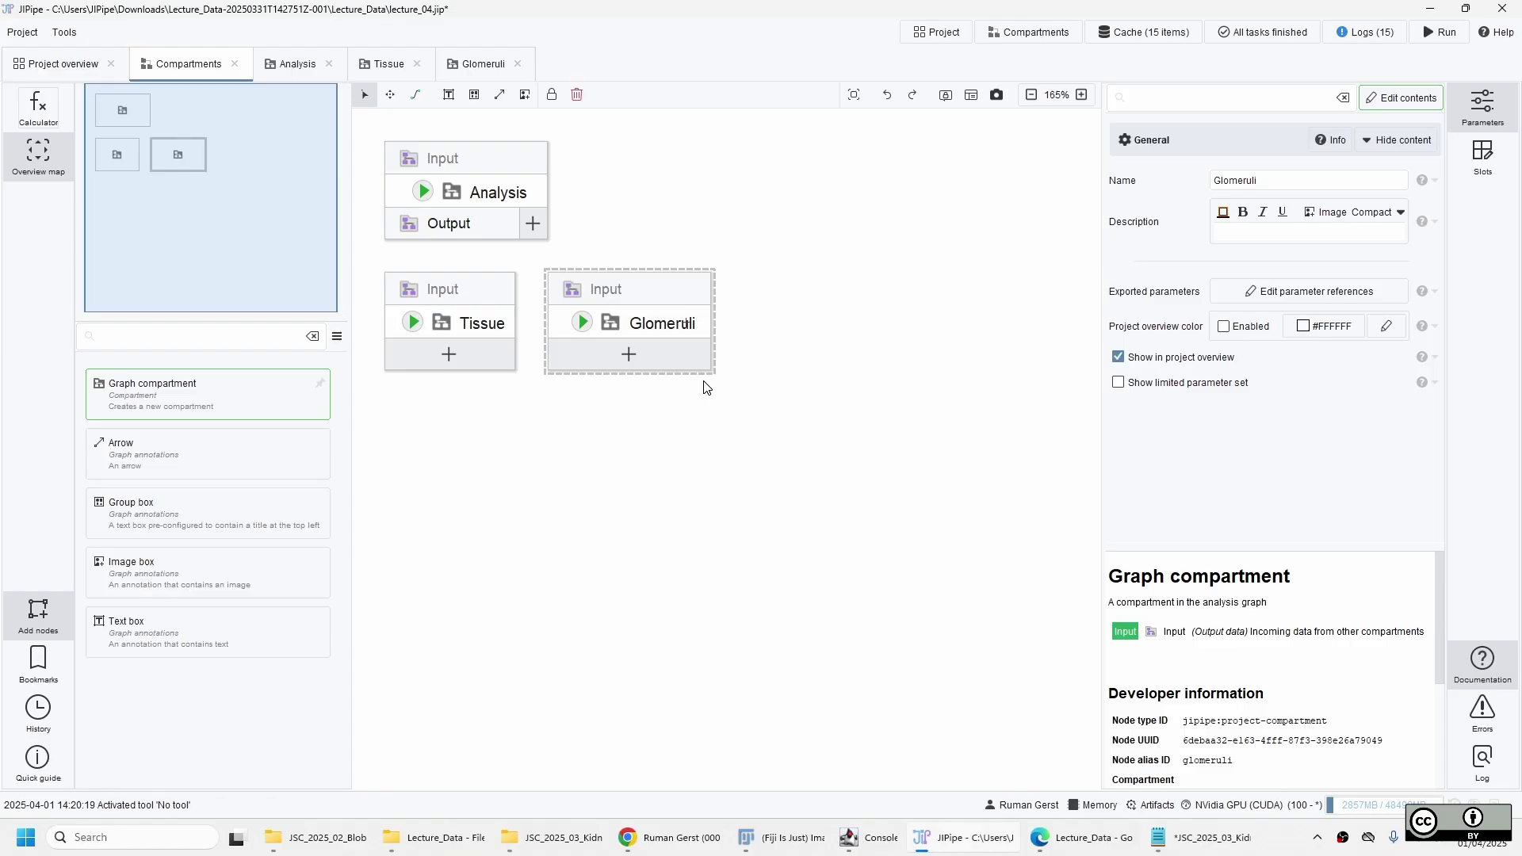
left_click(299, 65)
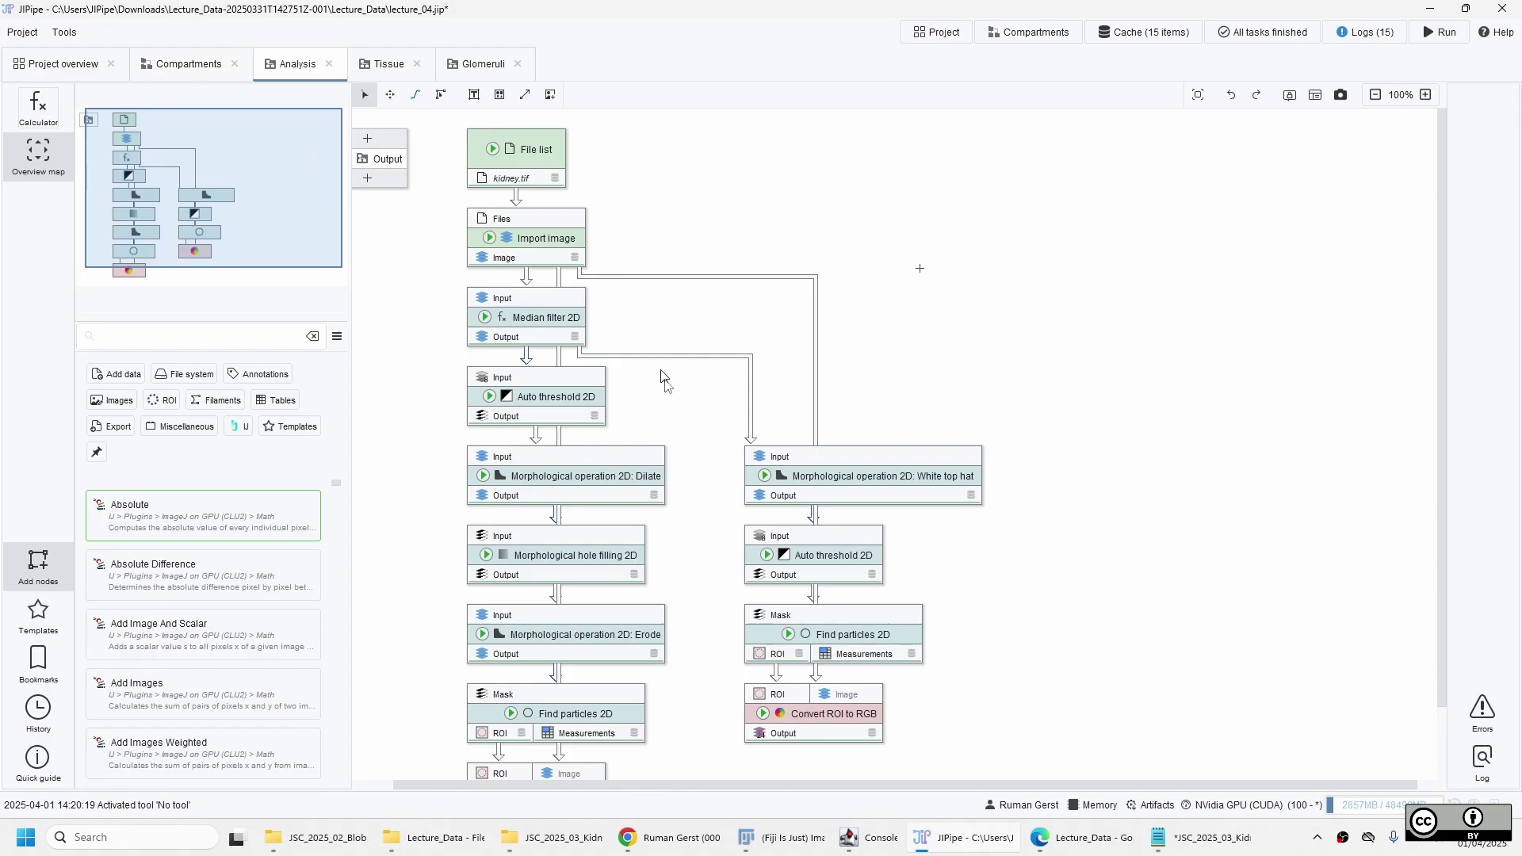
scroll(670, 401, "down", 3)
scroll(672, 409, "up", 3)
left_click(404, 70)
left_click(487, 73)
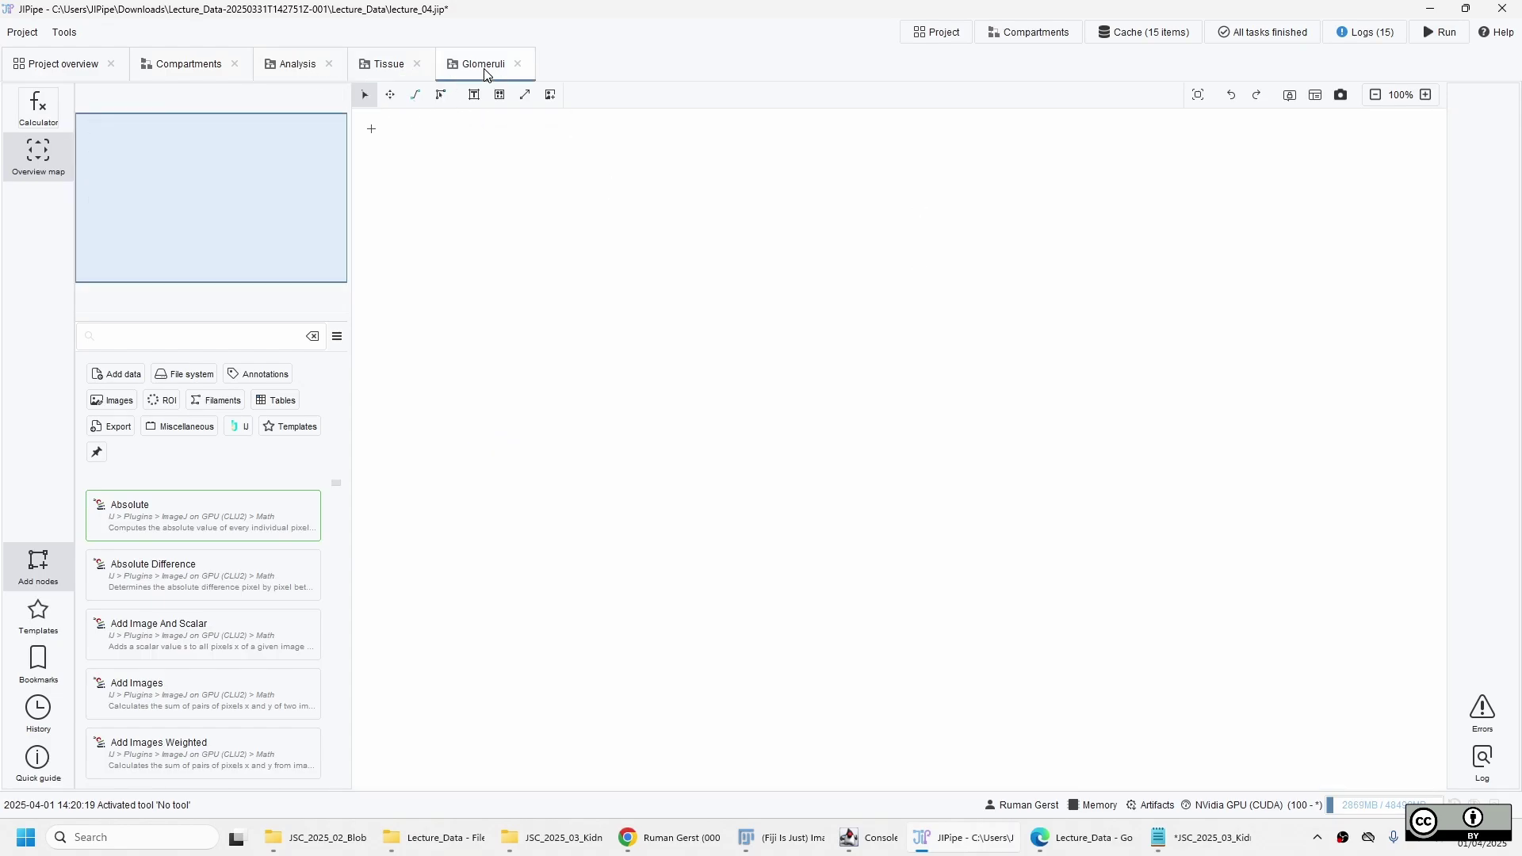
left_click(279, 71)
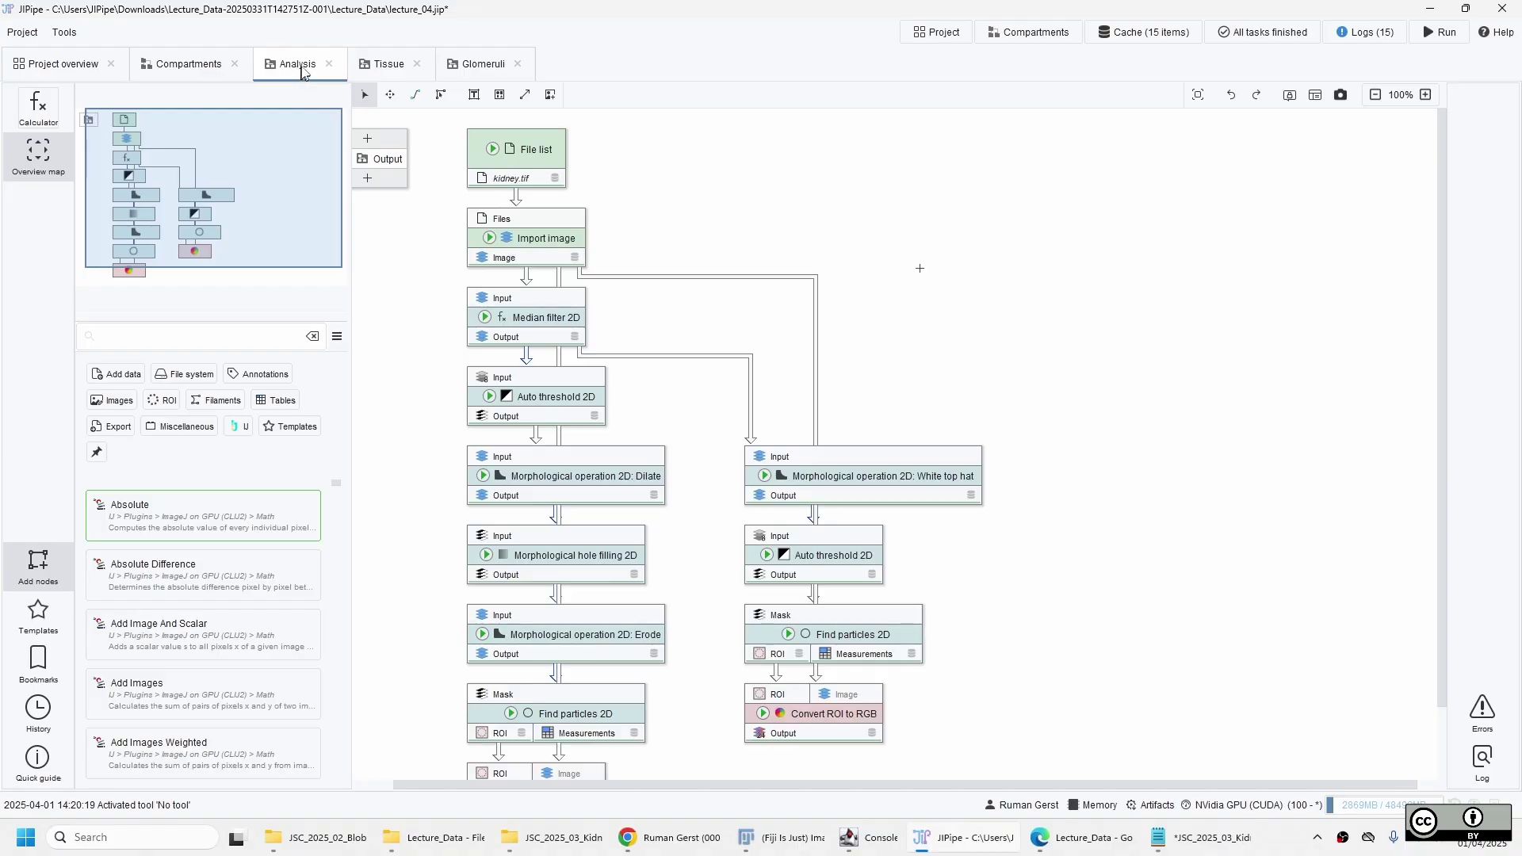
left_click_drag(440, 139, 444, 204)
Copy the six-node tissue branch, from Auto threshold 2D to Convert ROI to RGB, from Analysis into the Tissue compartment
scroll(793, 456, "down", 2)
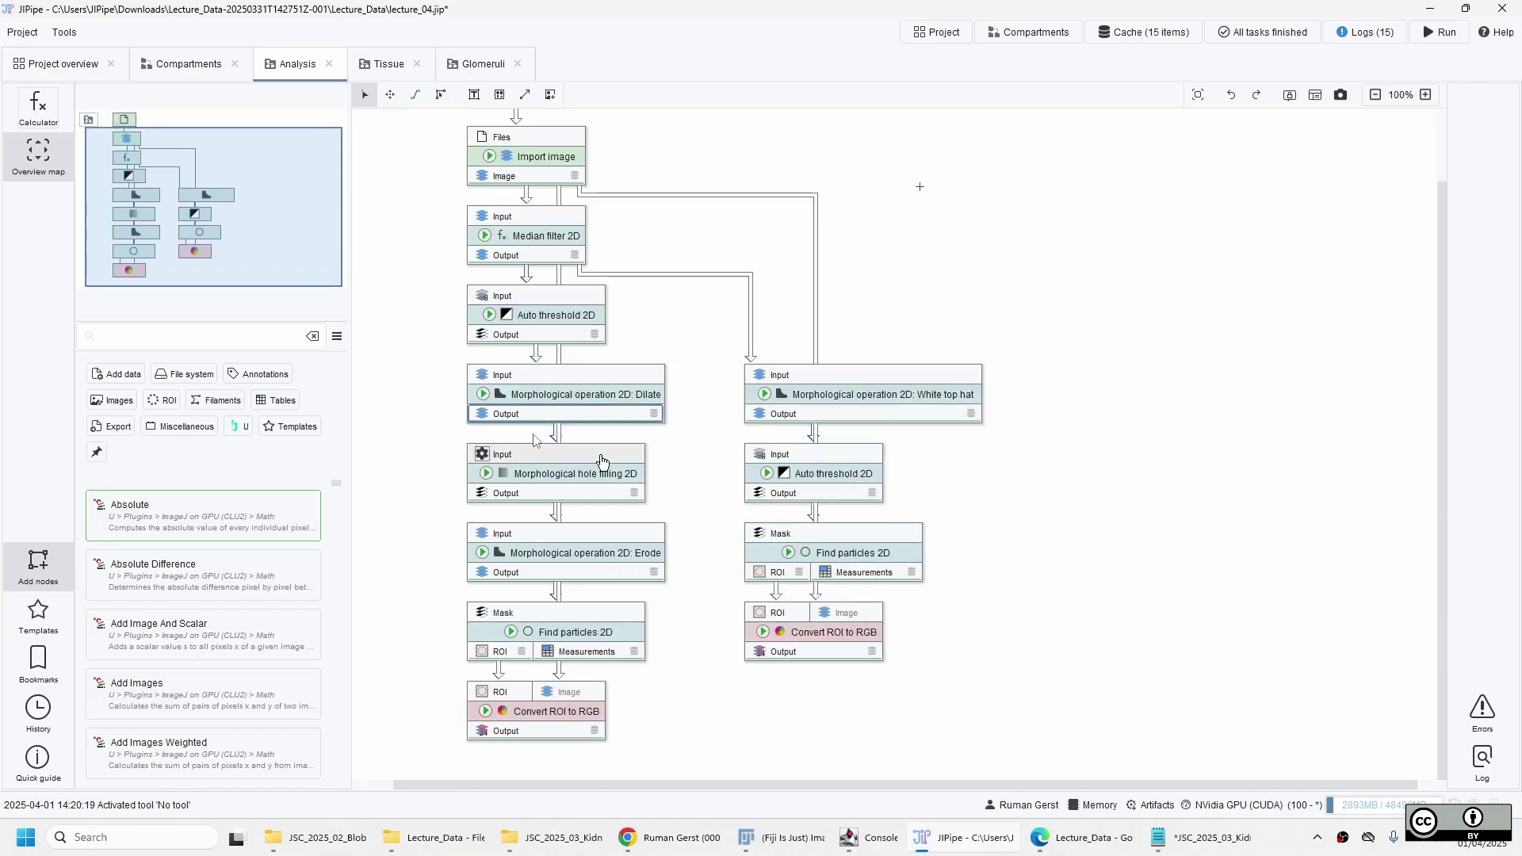
left_click_drag(421, 305, 624, 767)
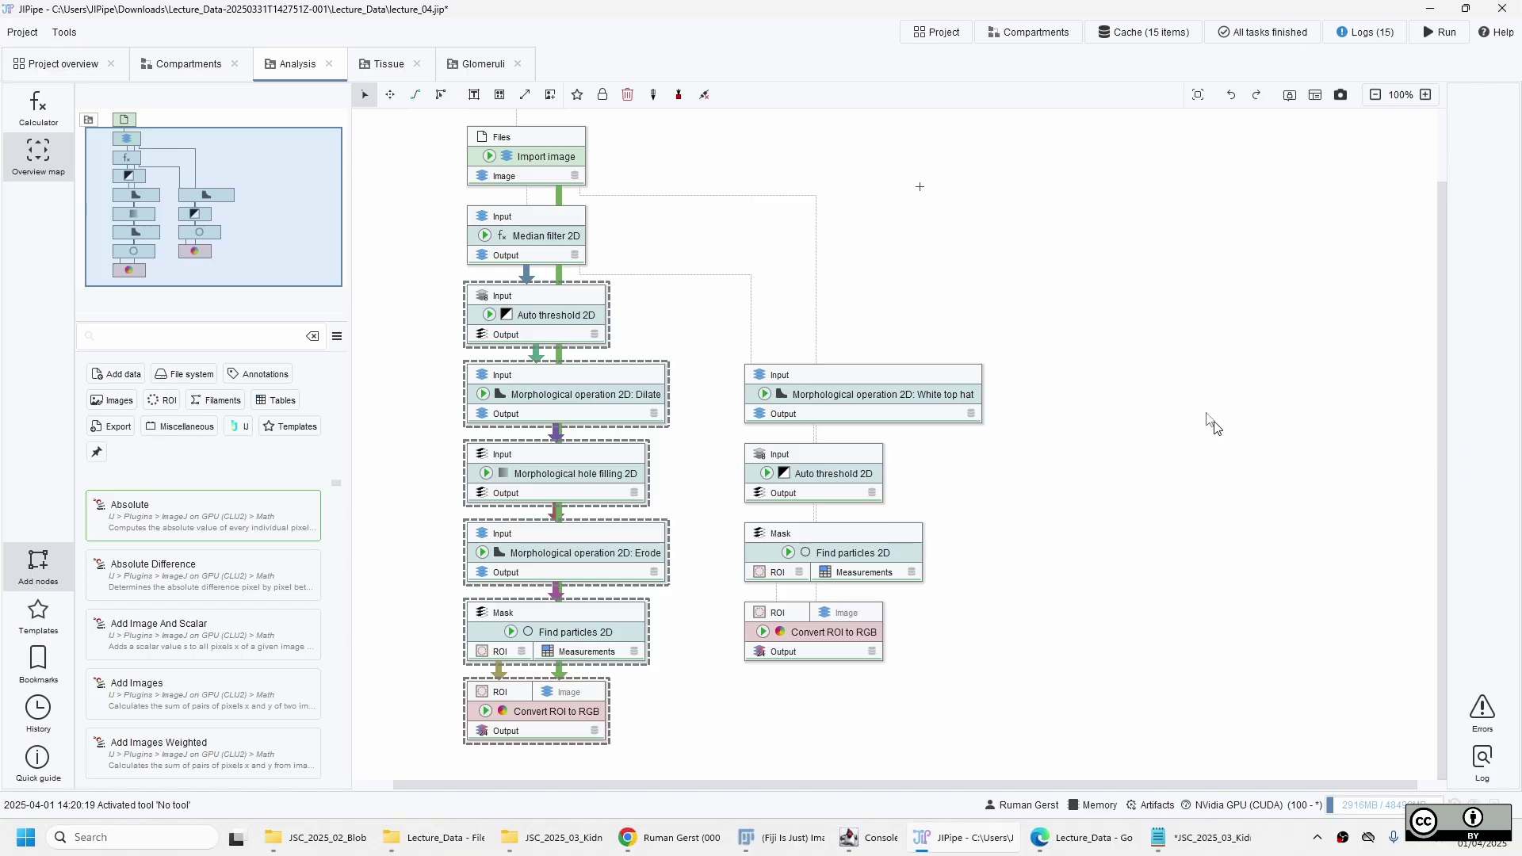
left_click_drag(1054, 294, 819, 690)
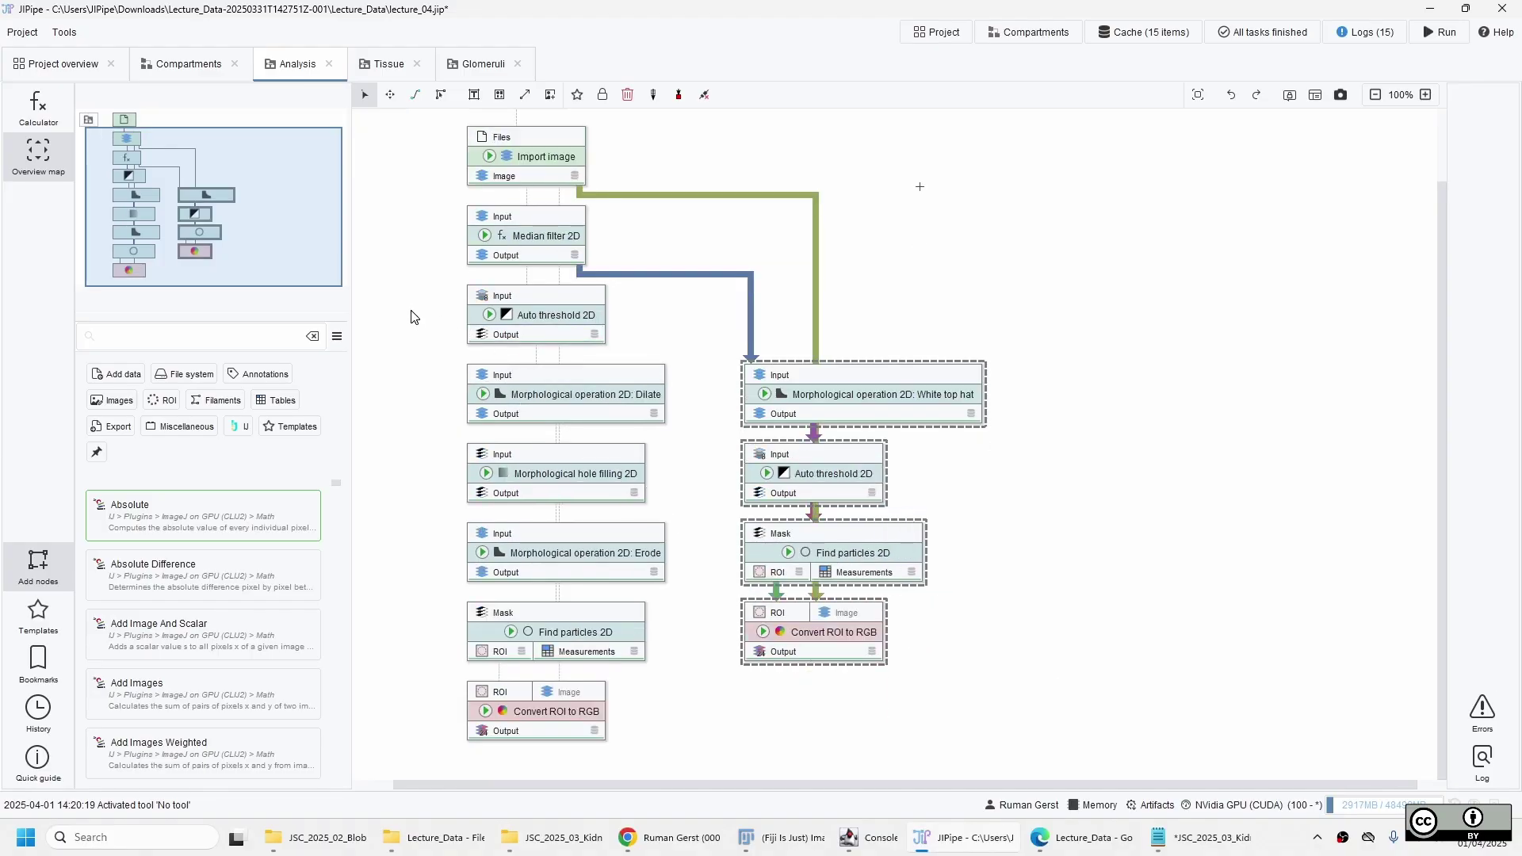
left_click_drag(412, 301, 616, 726)
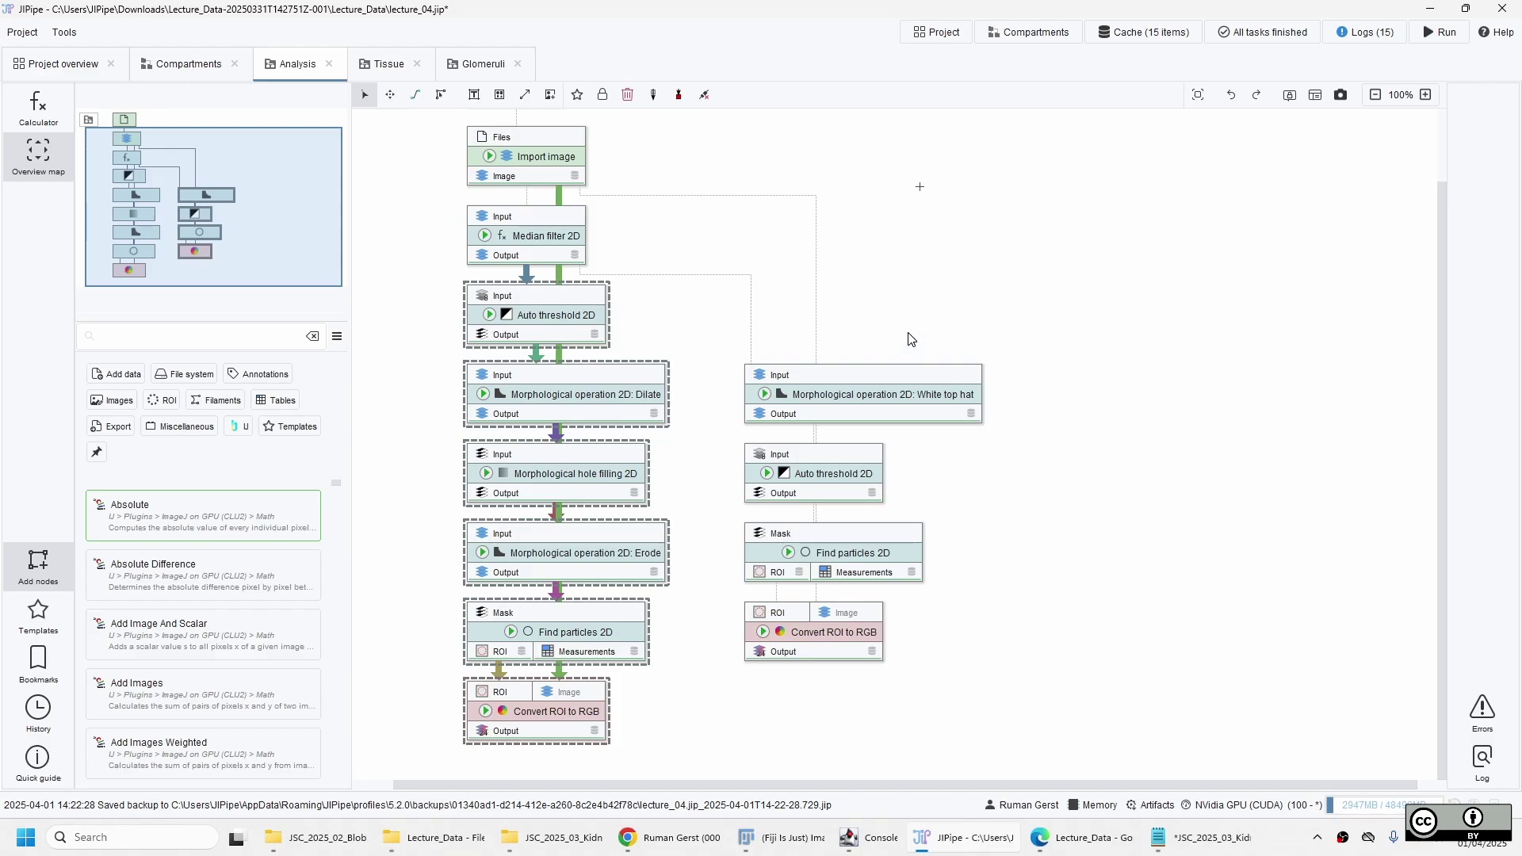
right_click(532, 317)
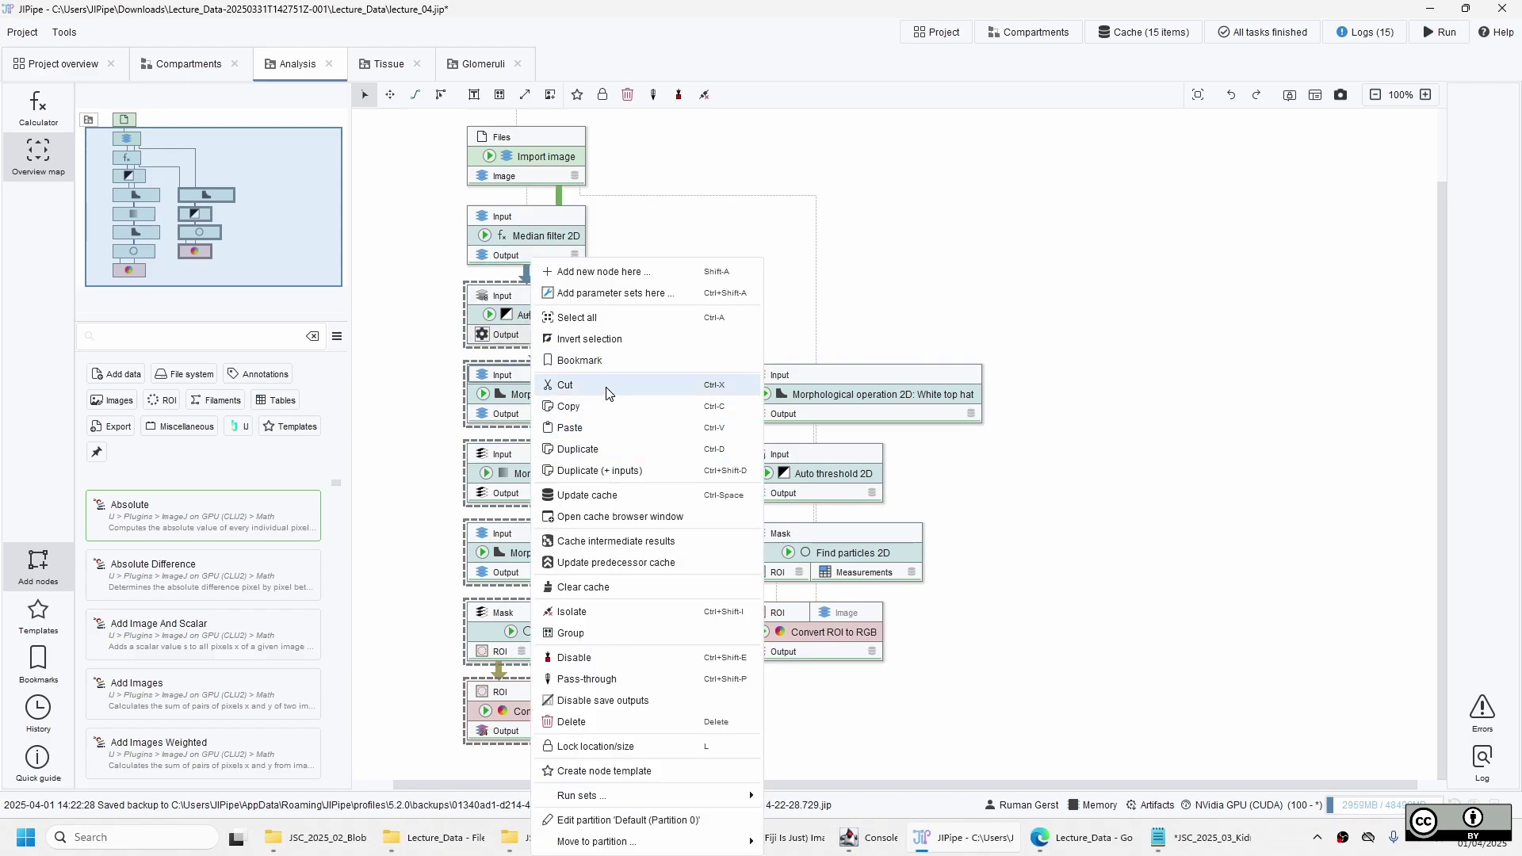
left_click(670, 414)
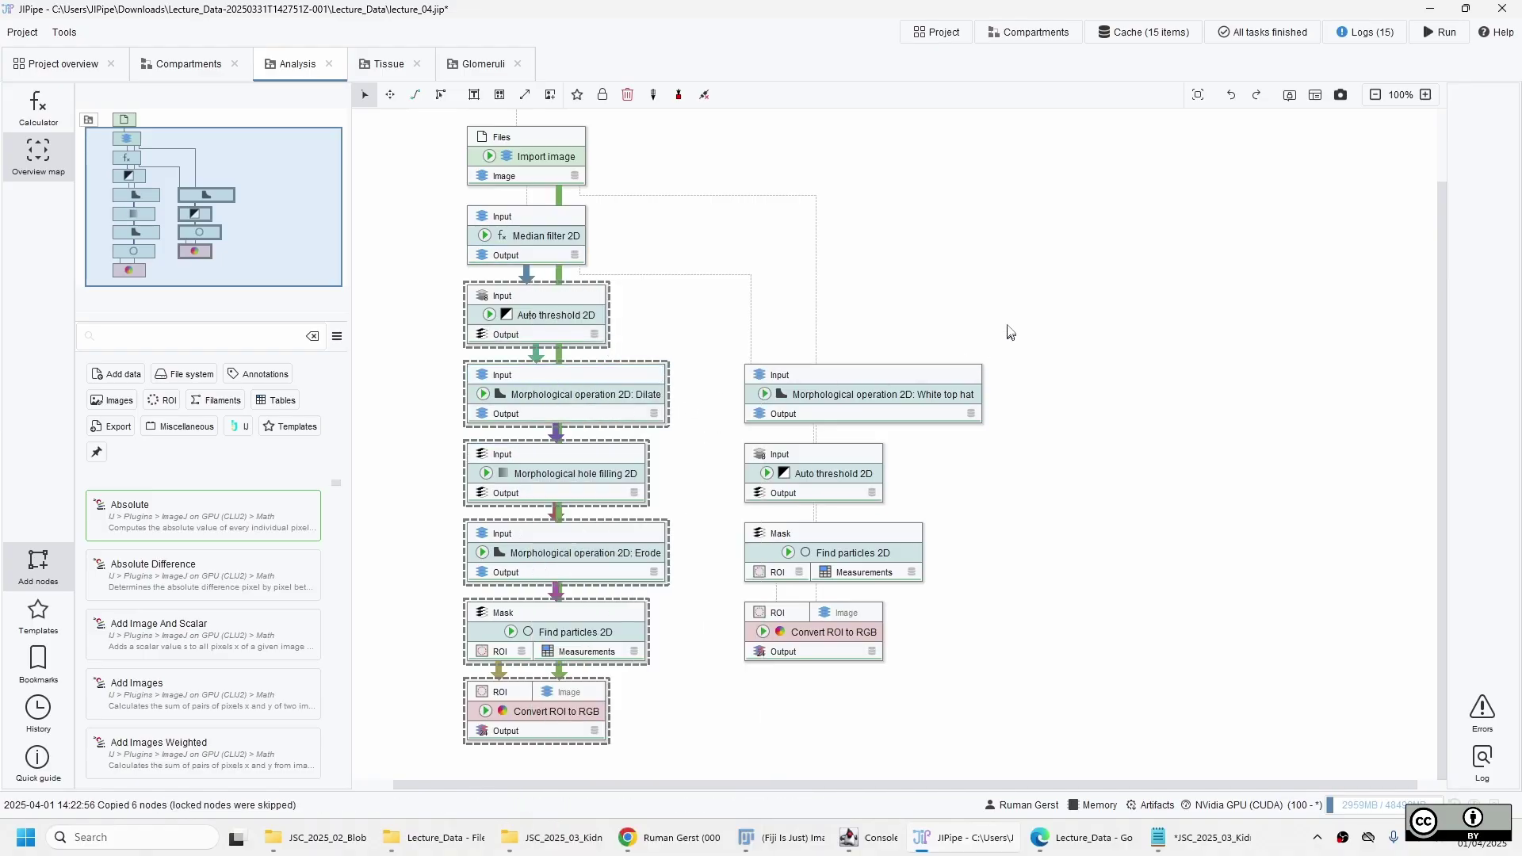
left_click(389, 67)
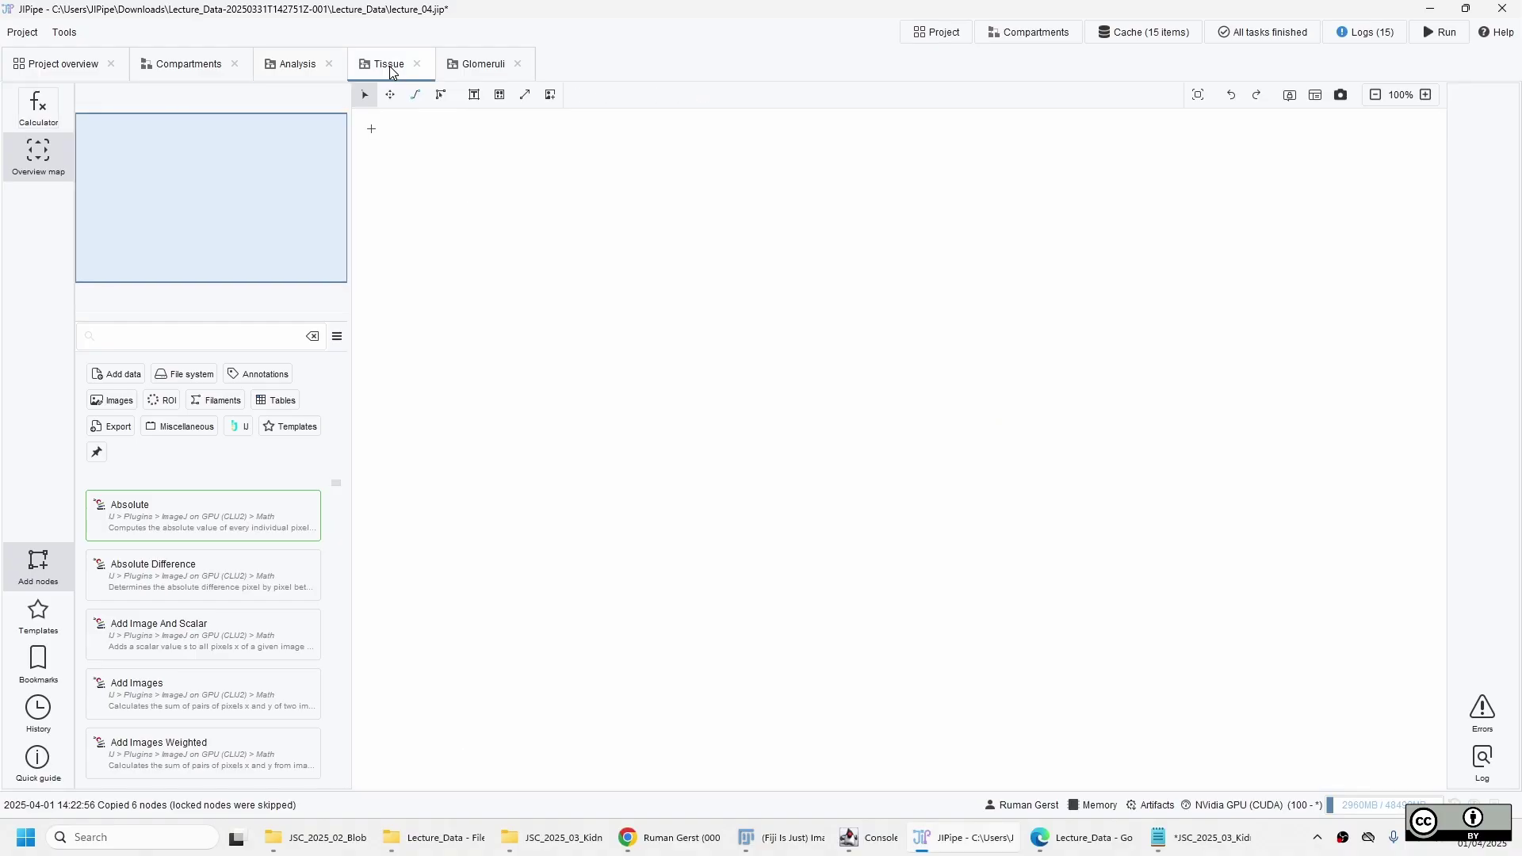
right_click(407, 168)
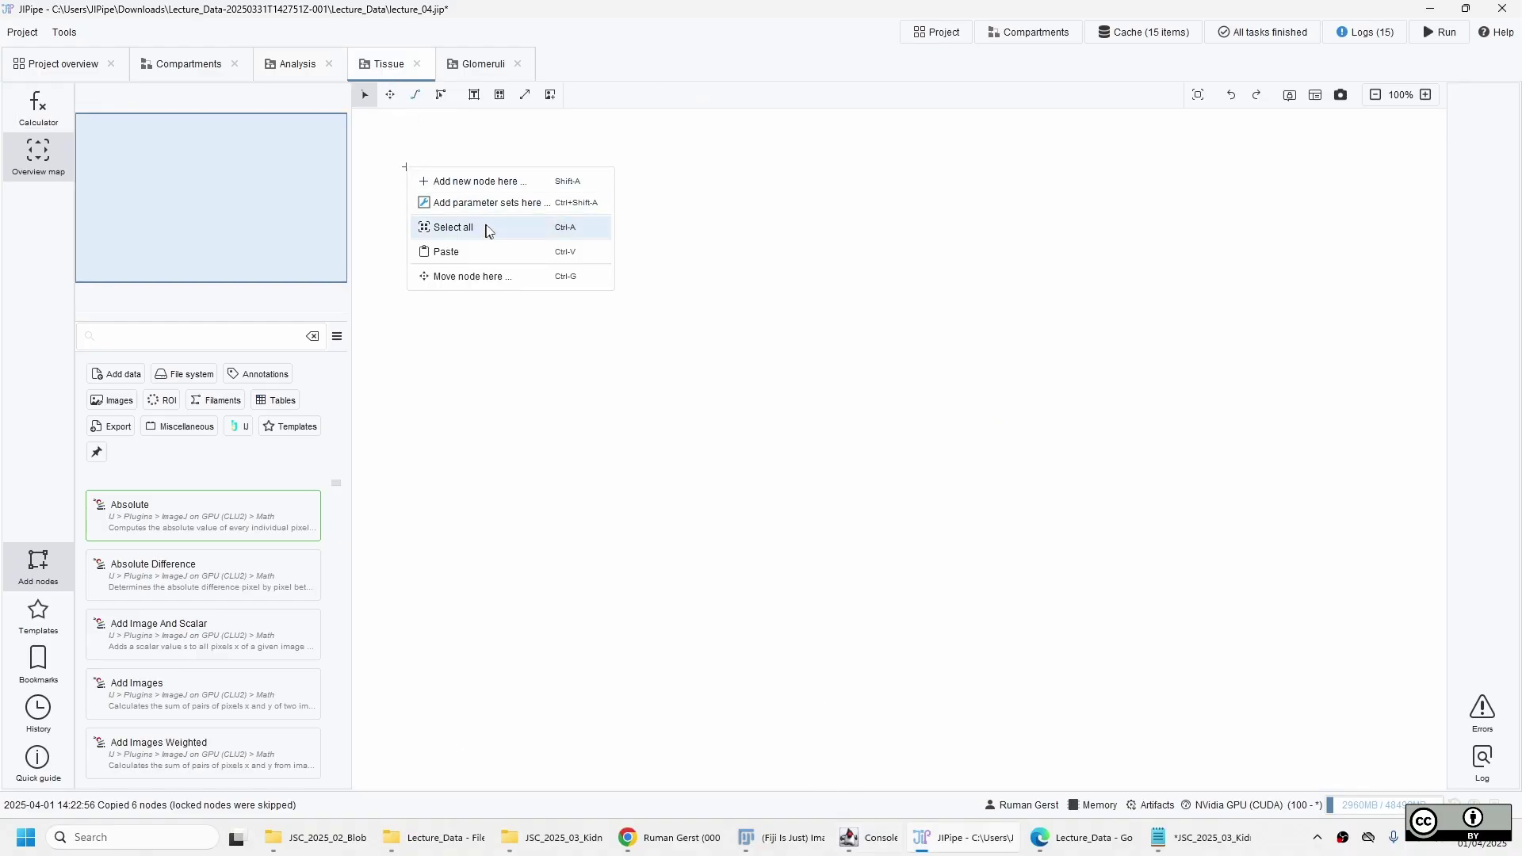
left_click(481, 263)
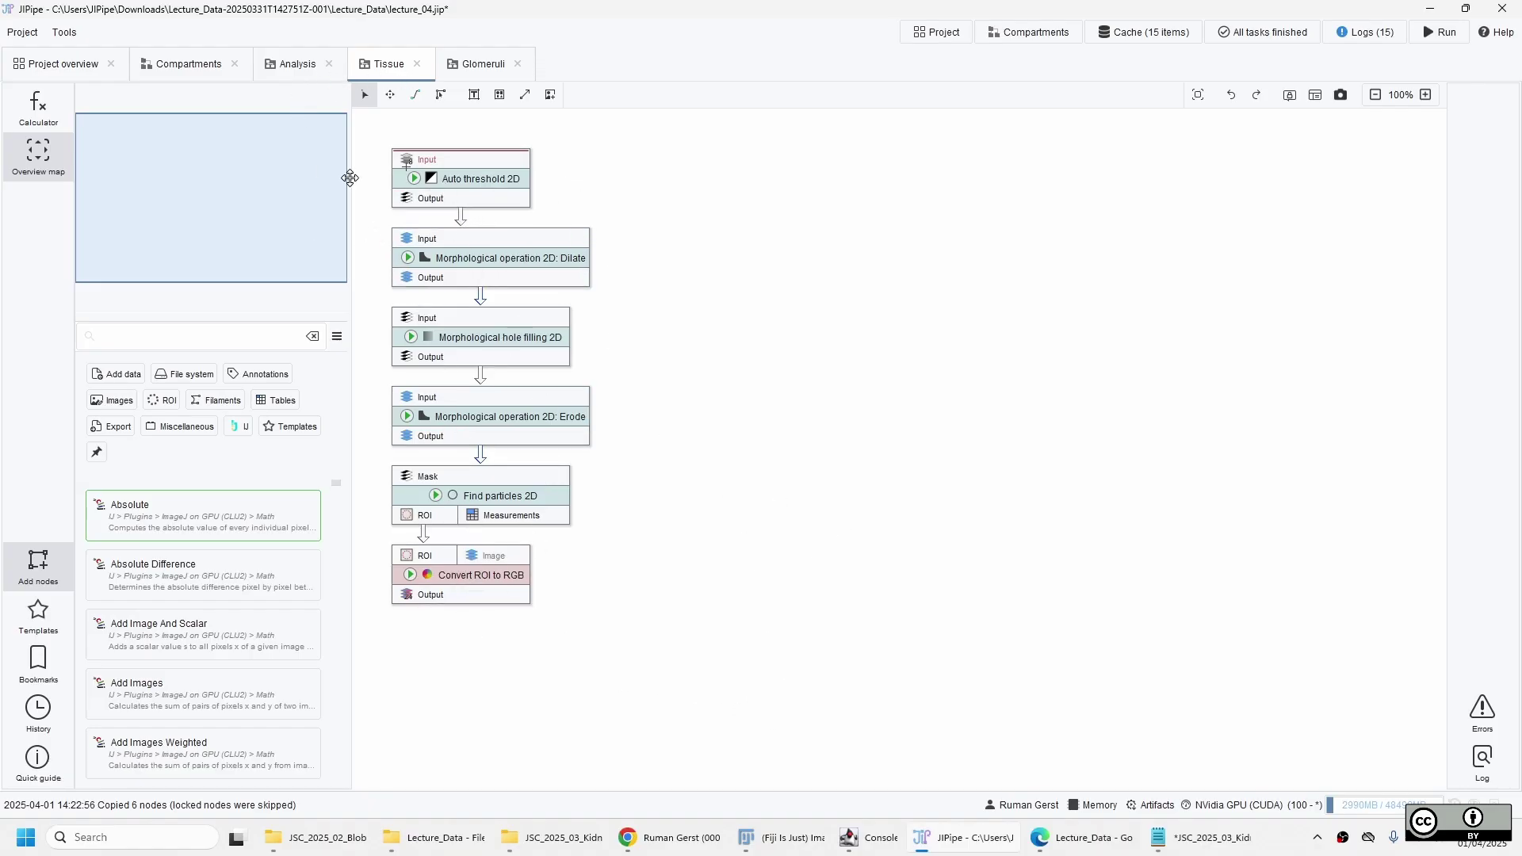
Disable the six original tissue branch nodes in the Analysis compartment
left_click(290, 65)
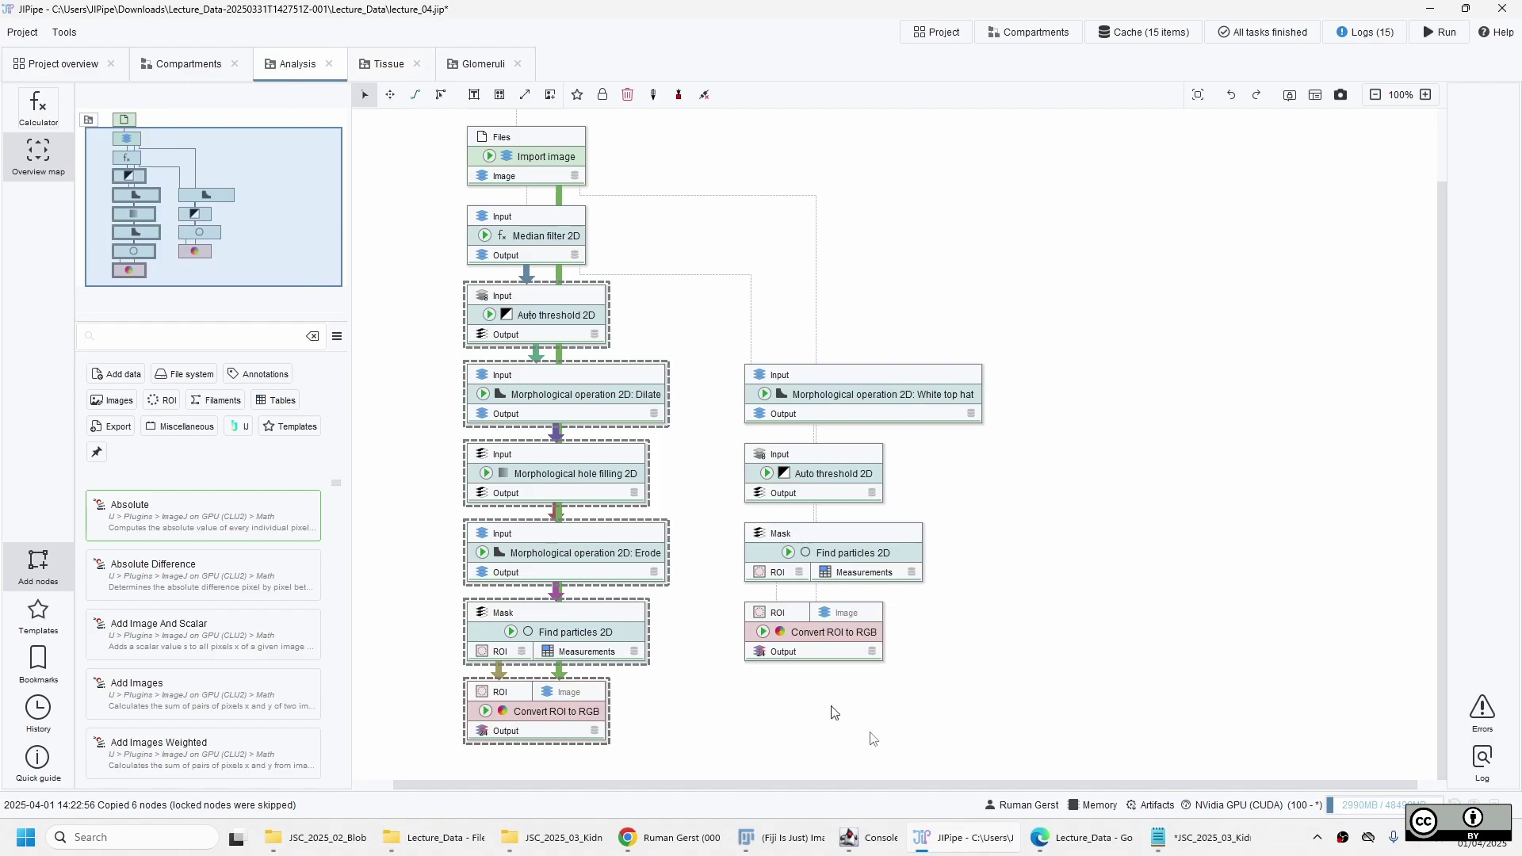
left_click(680, 96)
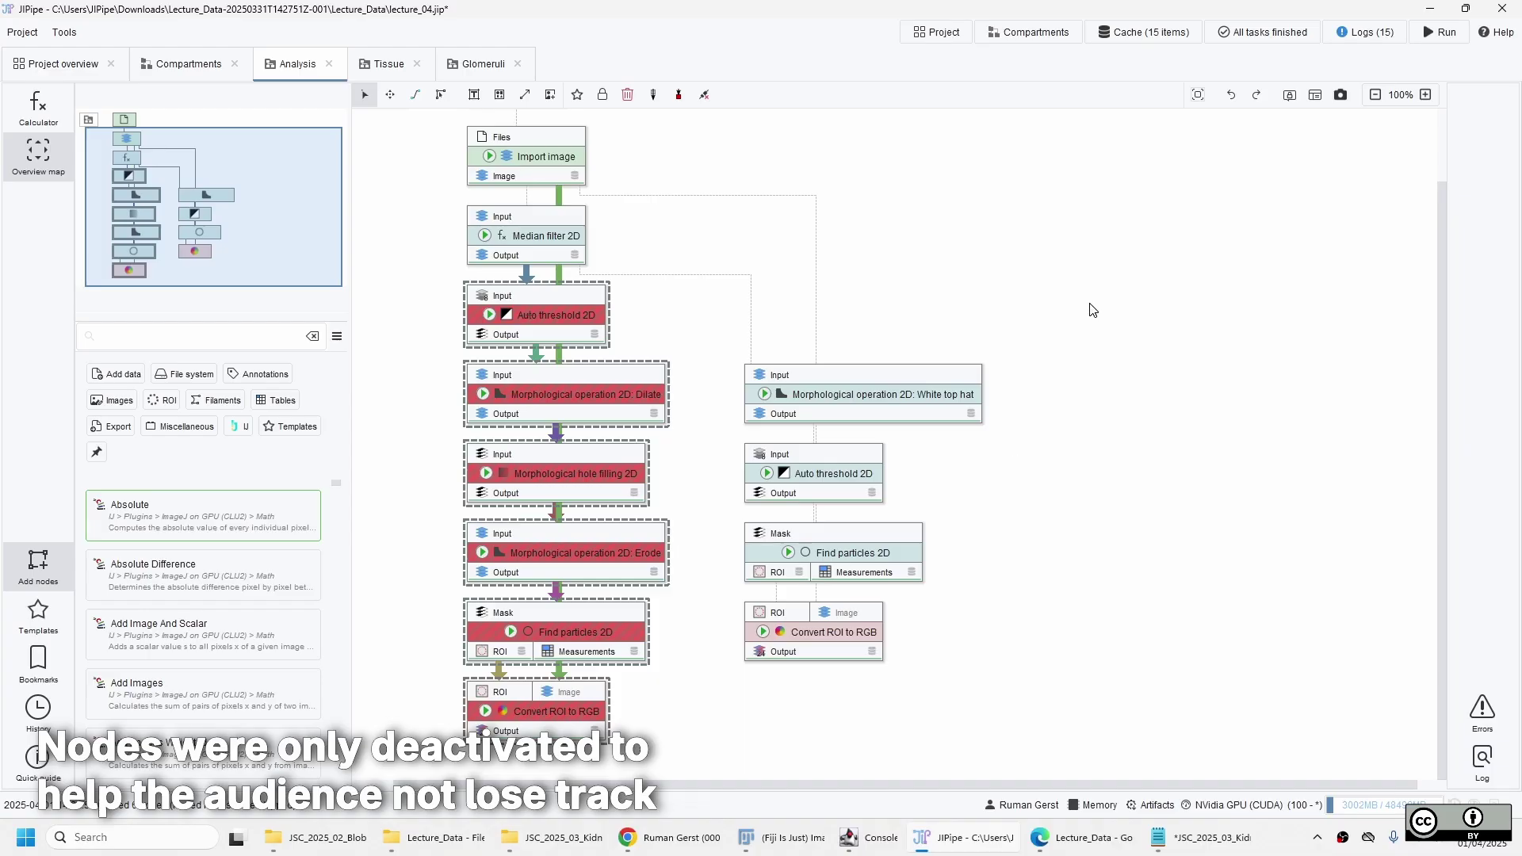
Copy the four-node branch from White top hat to Convert ROI to RGB from Analysis into the Glomeruli compartment
left_click_drag(1091, 309, 806, 723)
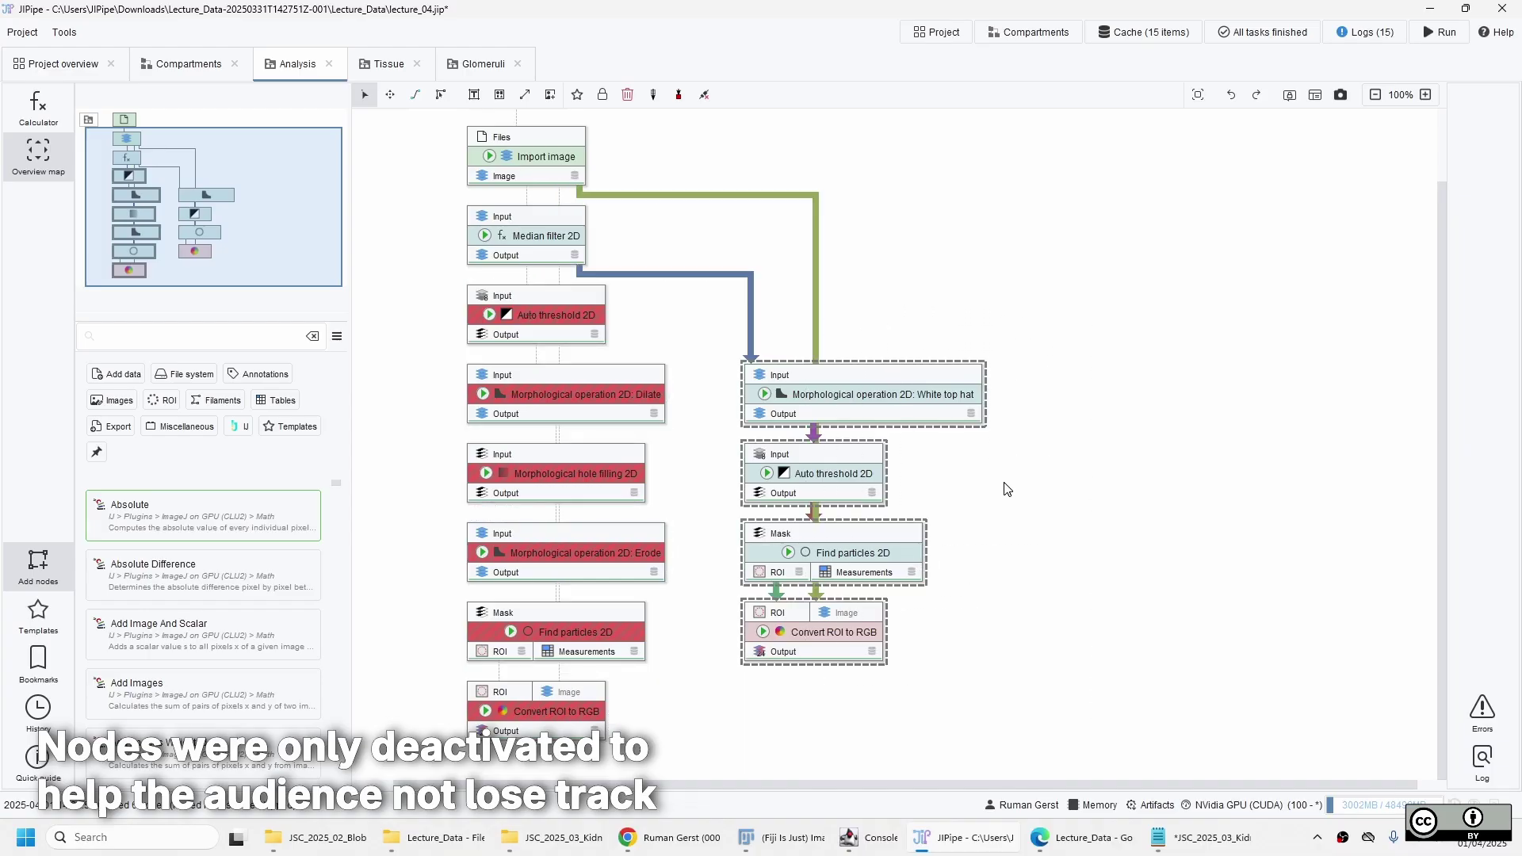
right_click(922, 408)
left_click(979, 406)
left_click(467, 65)
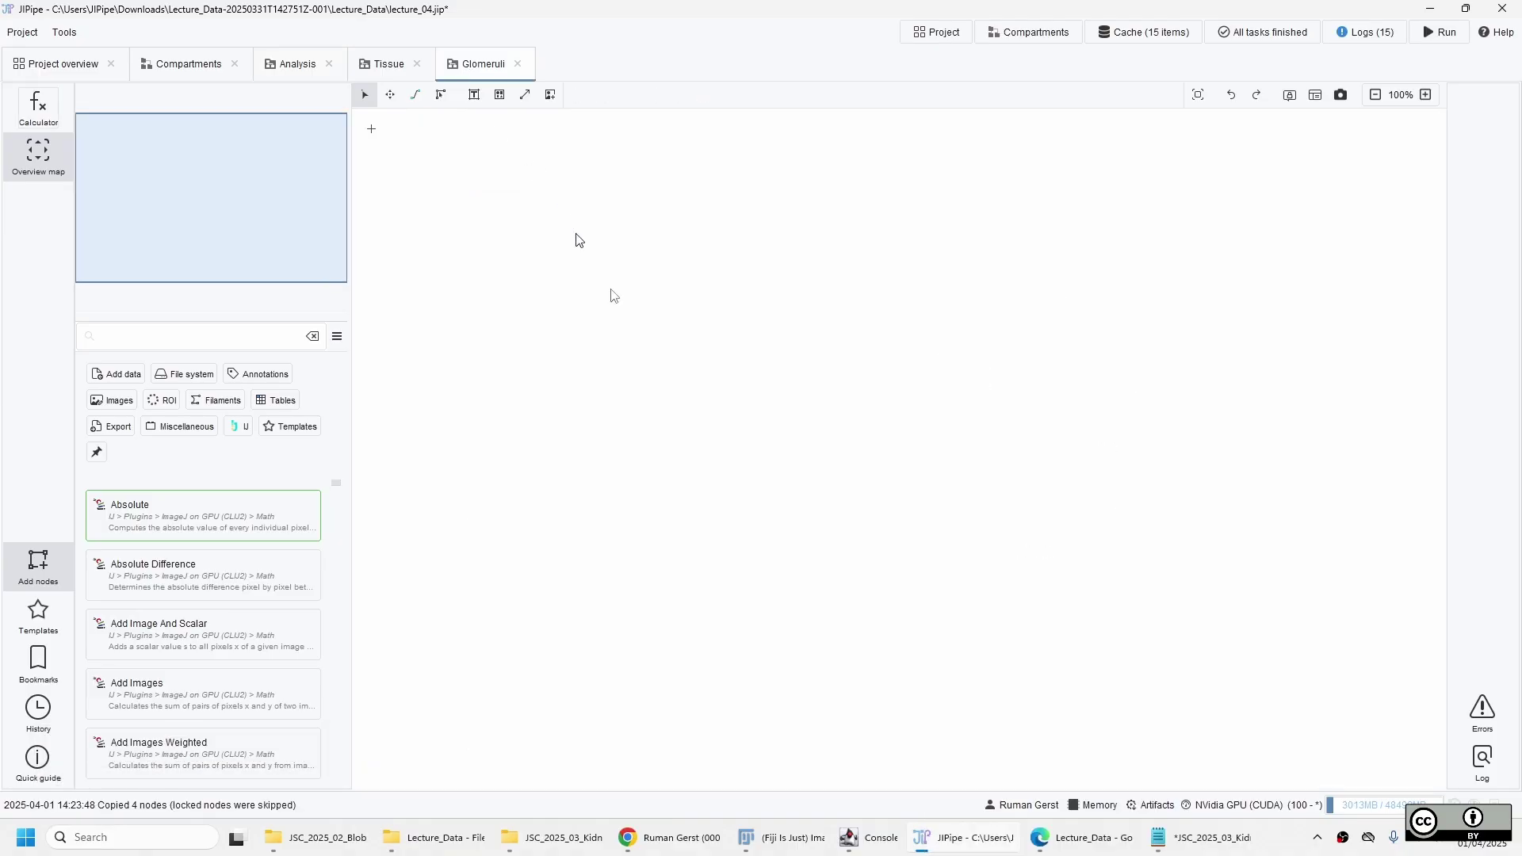
right_click(430, 171)
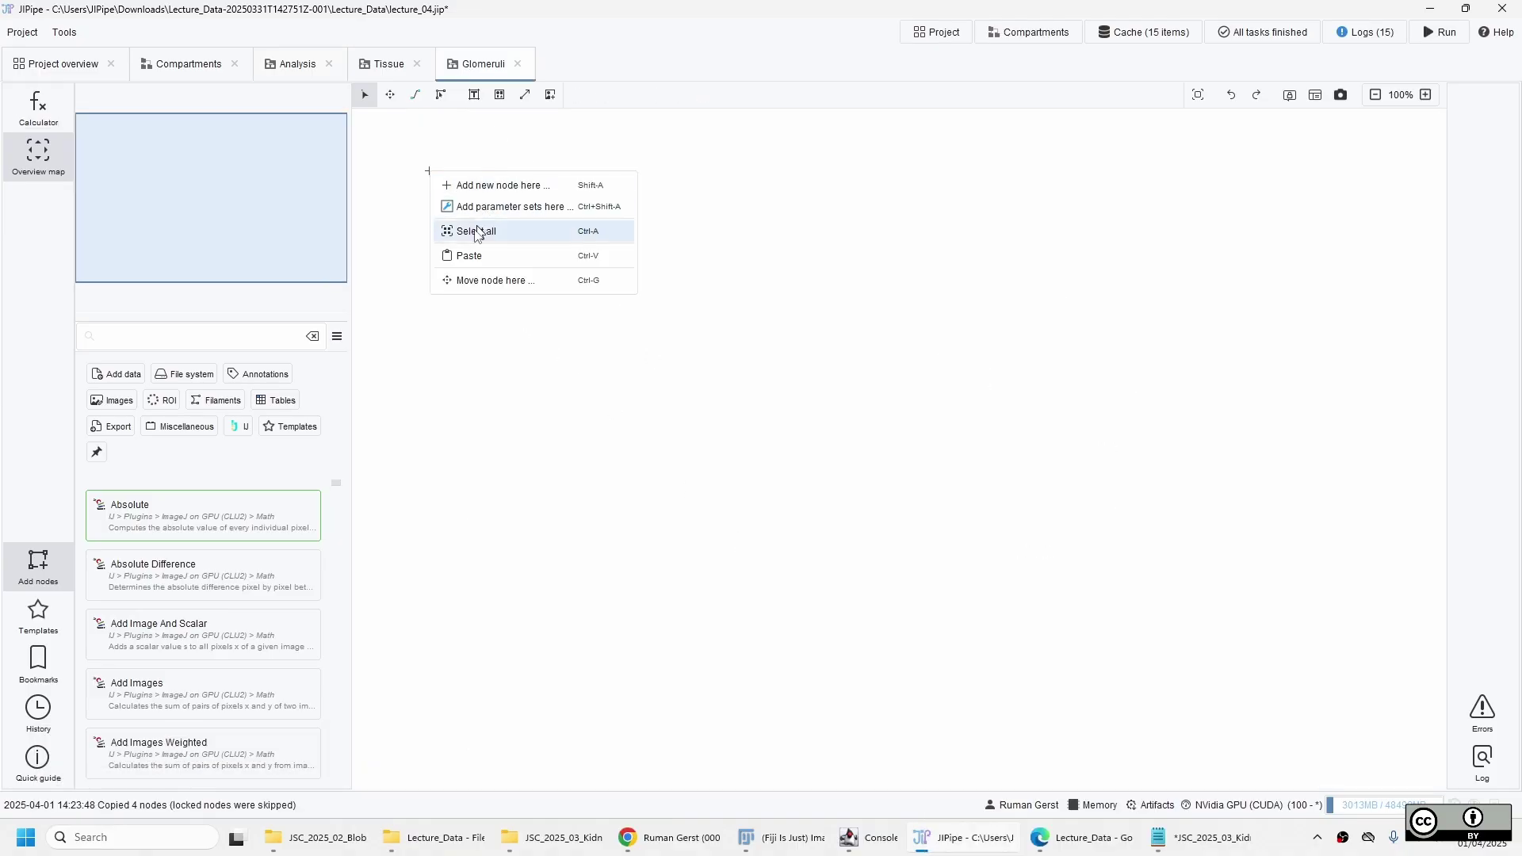
left_click(464, 250)
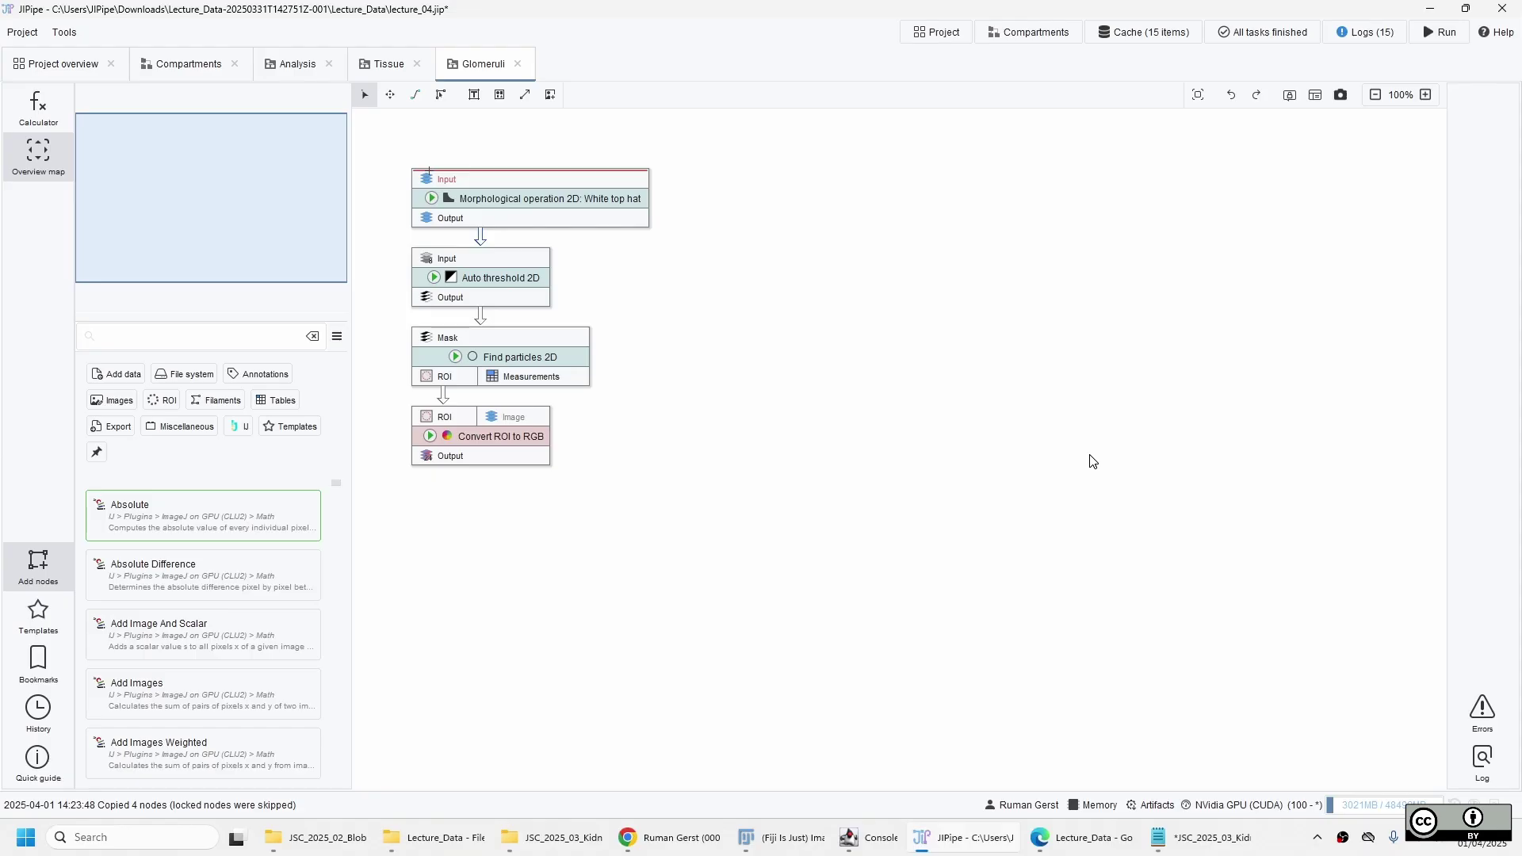
left_click(492, 440)
left_click(635, 473)
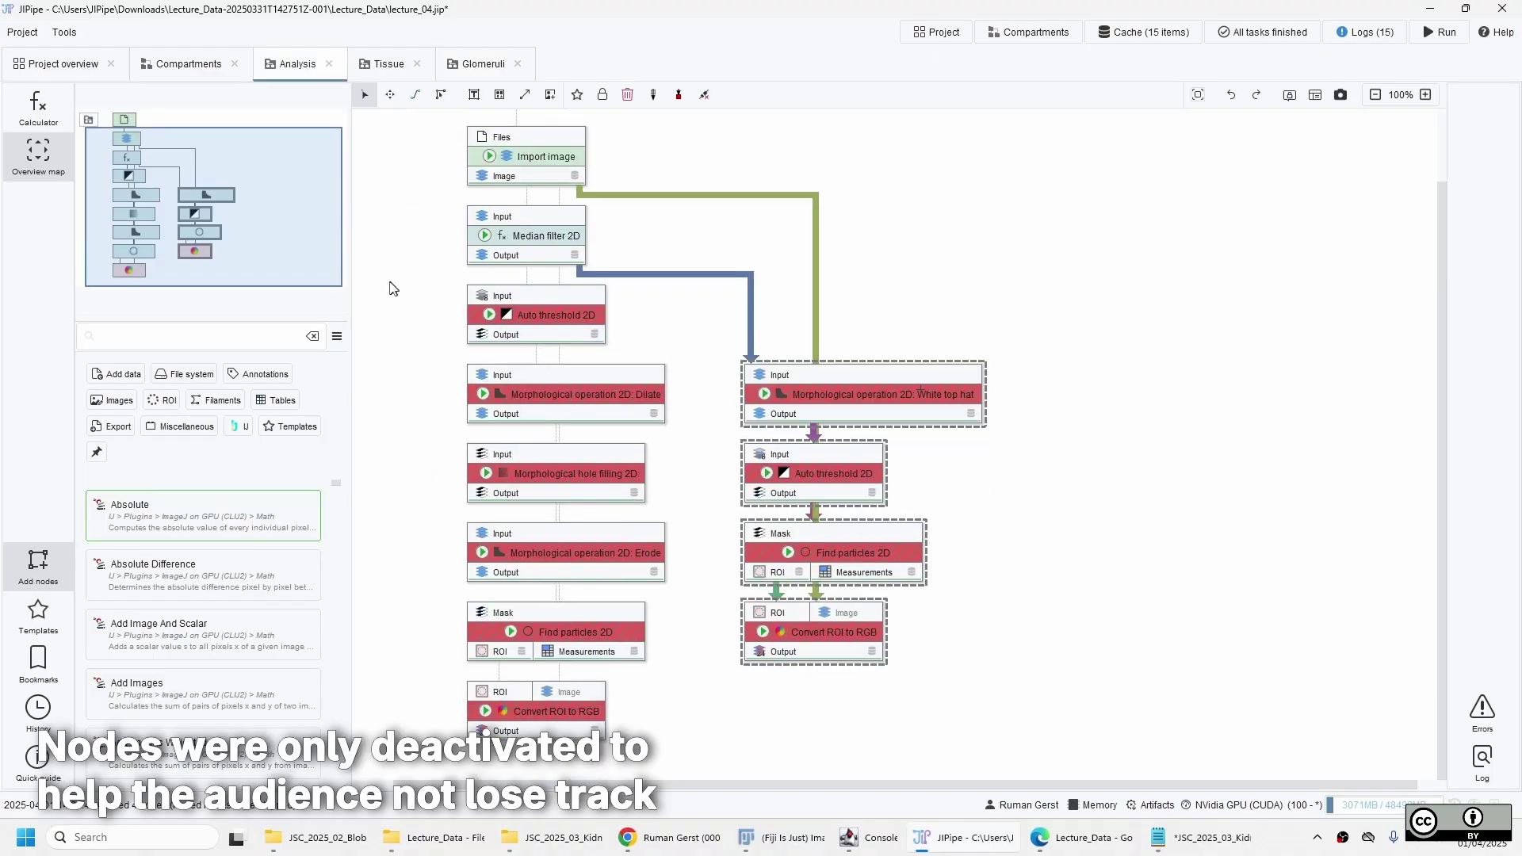
Delete both original branches below Median filter 2D in the Analysis compartment
left_click_drag(428, 316, 1031, 783)
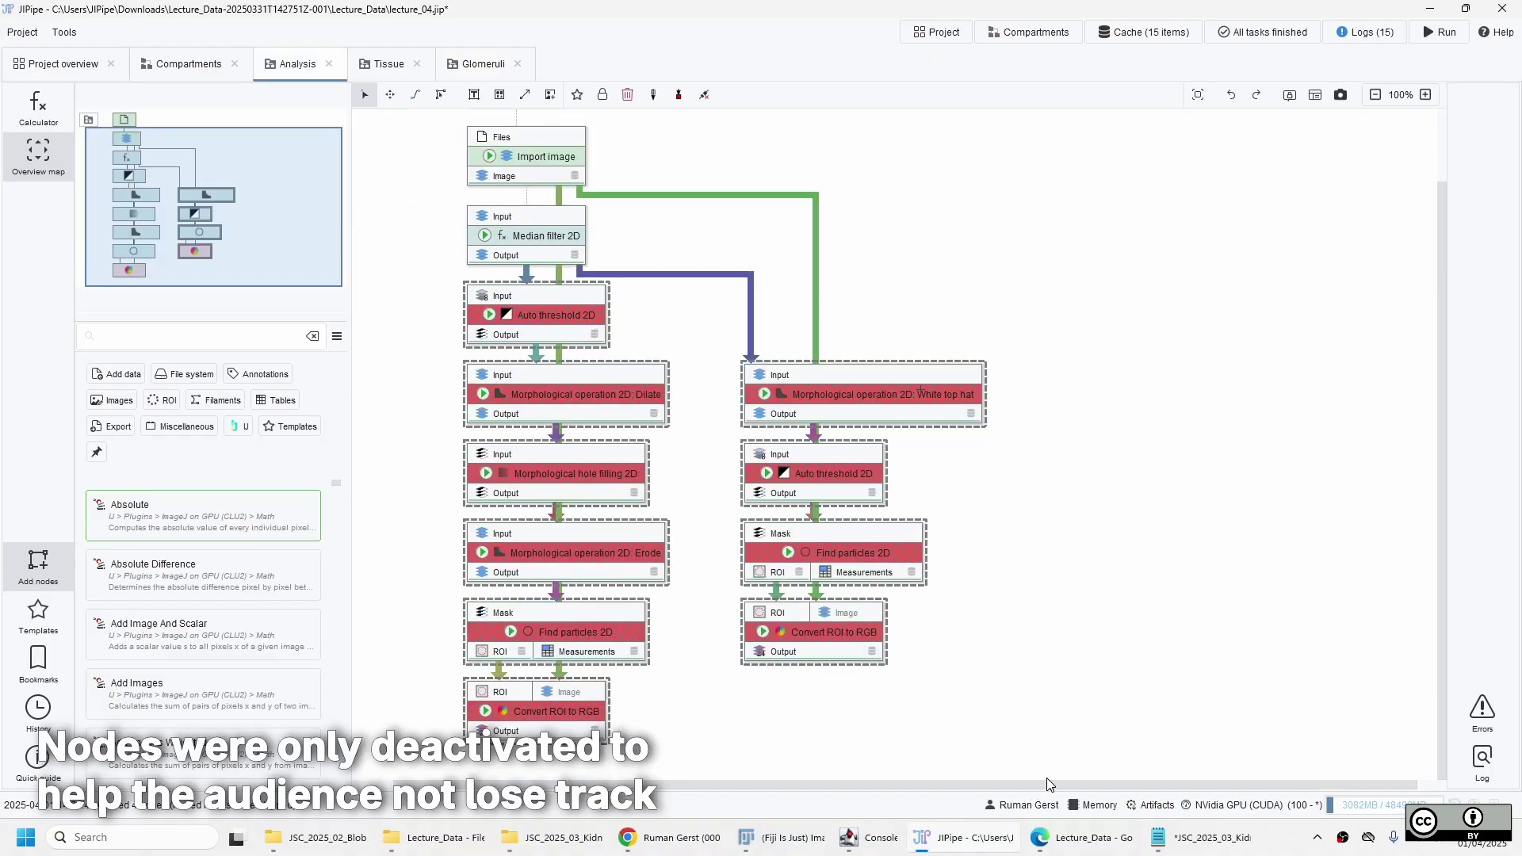
key("Delete")
key("Return")
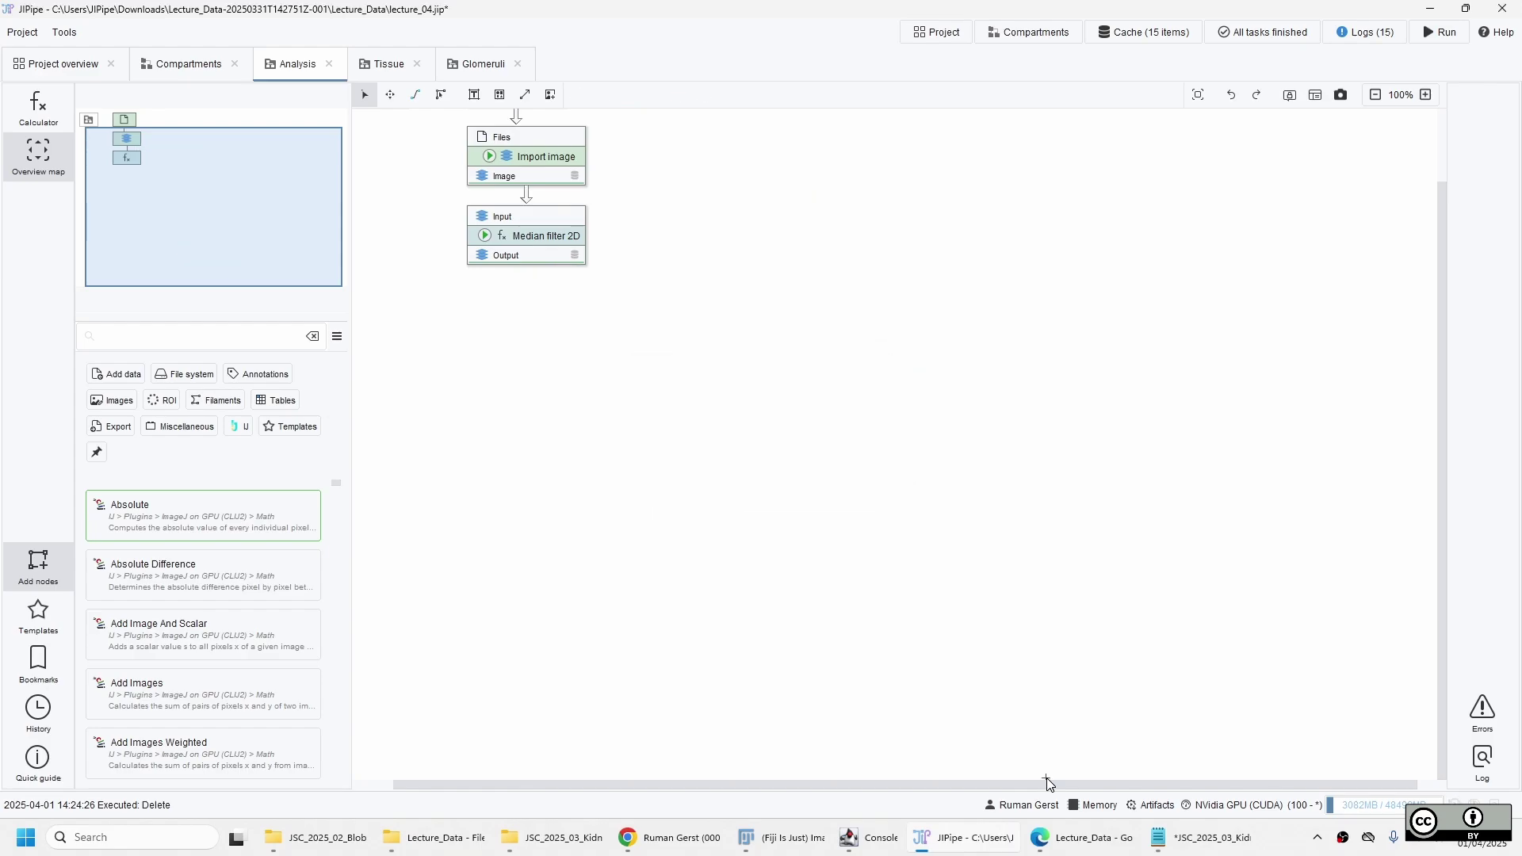
Review the cached Median filter 2D result in Analysis and the final Convert ROI to RGB node in the Tissue compartment
scroll(664, 341, "up", 2)
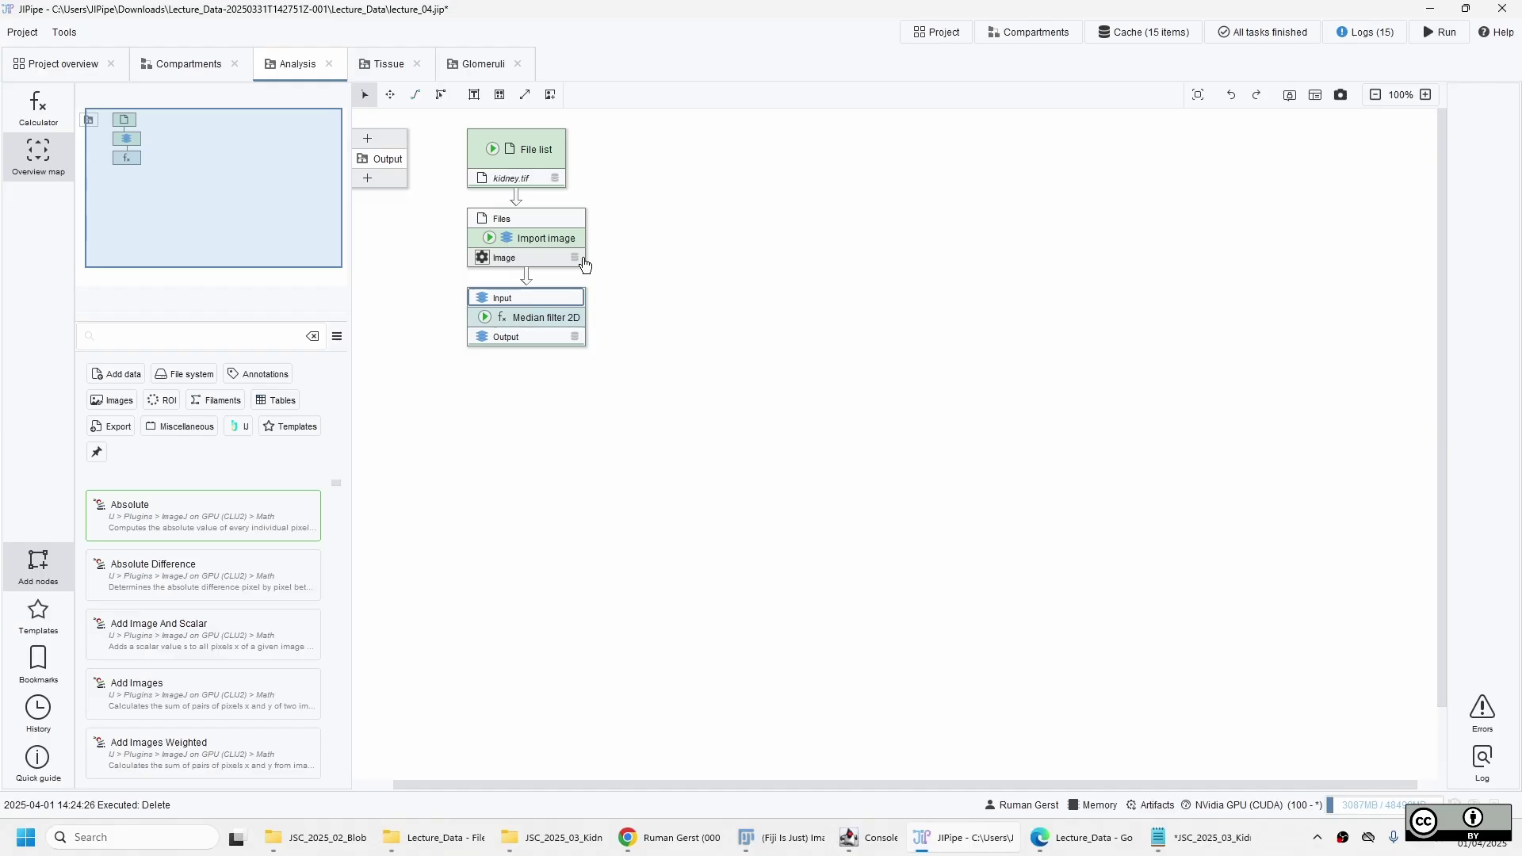
left_click(520, 316)
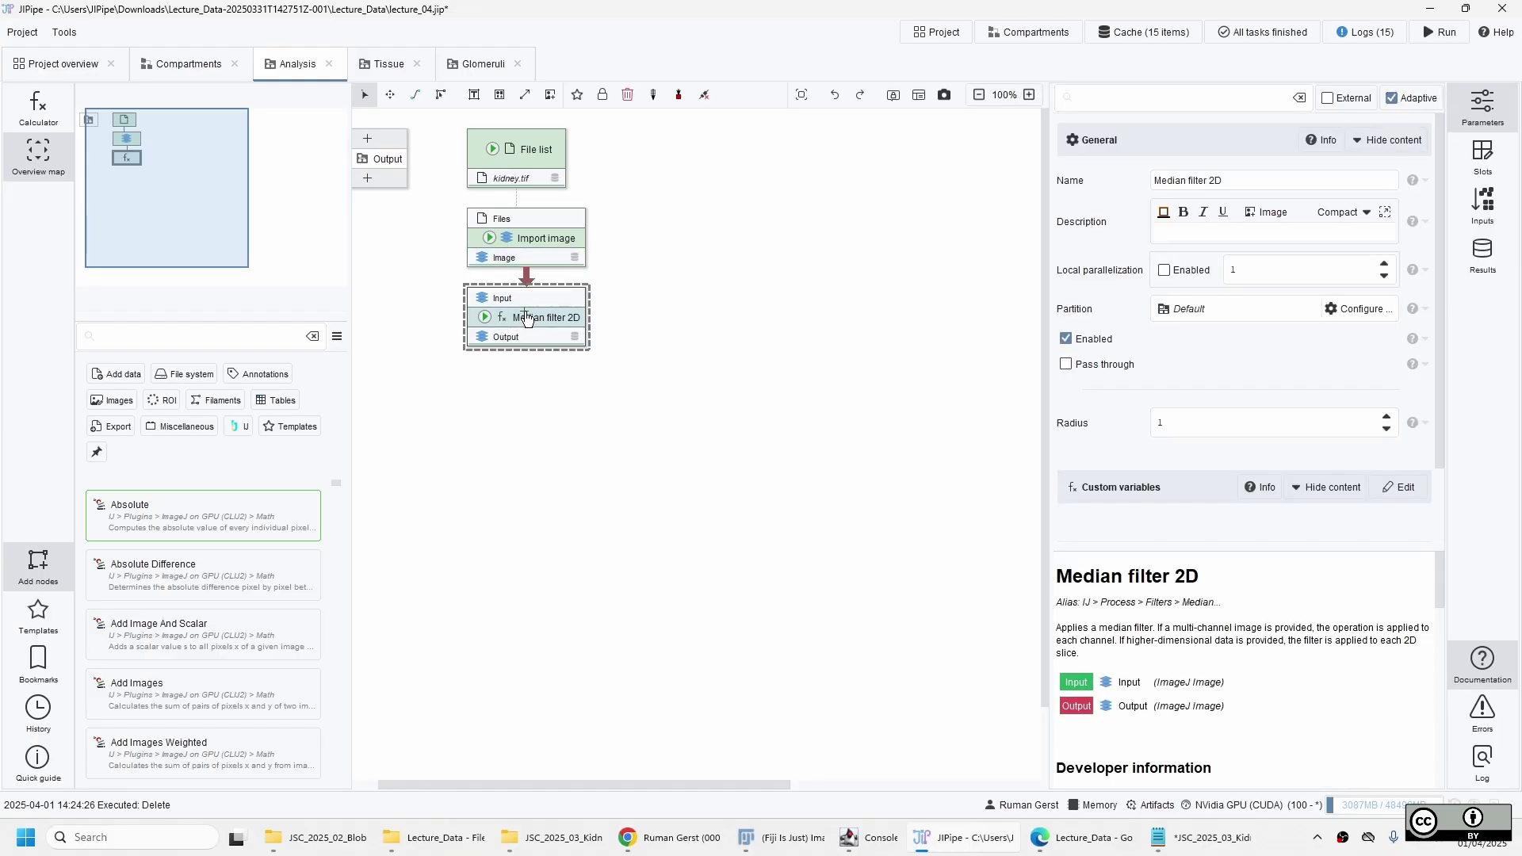
left_click(1483, 253)
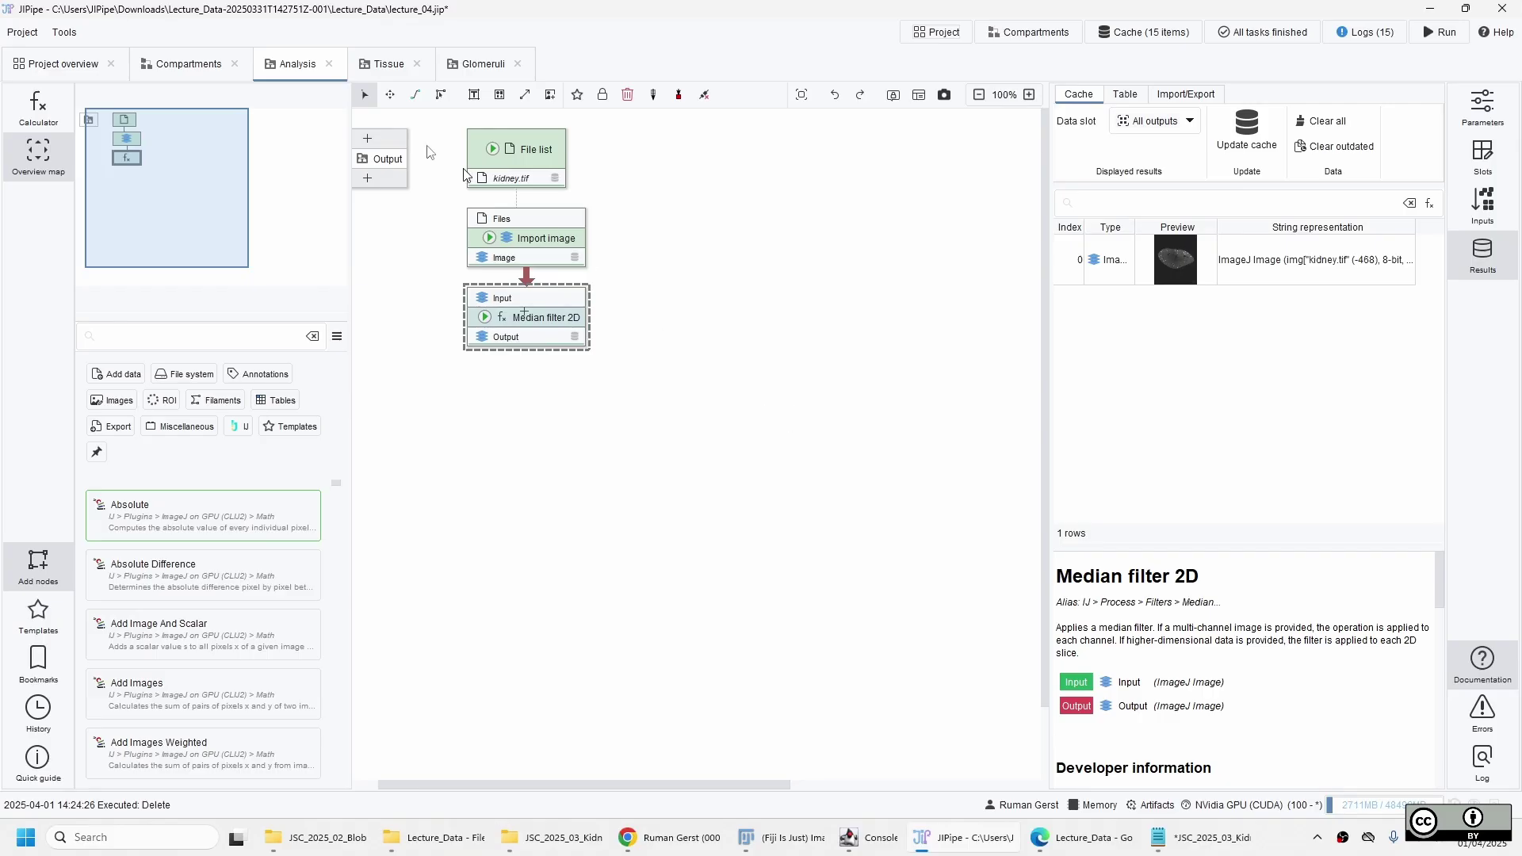
left_click(383, 68)
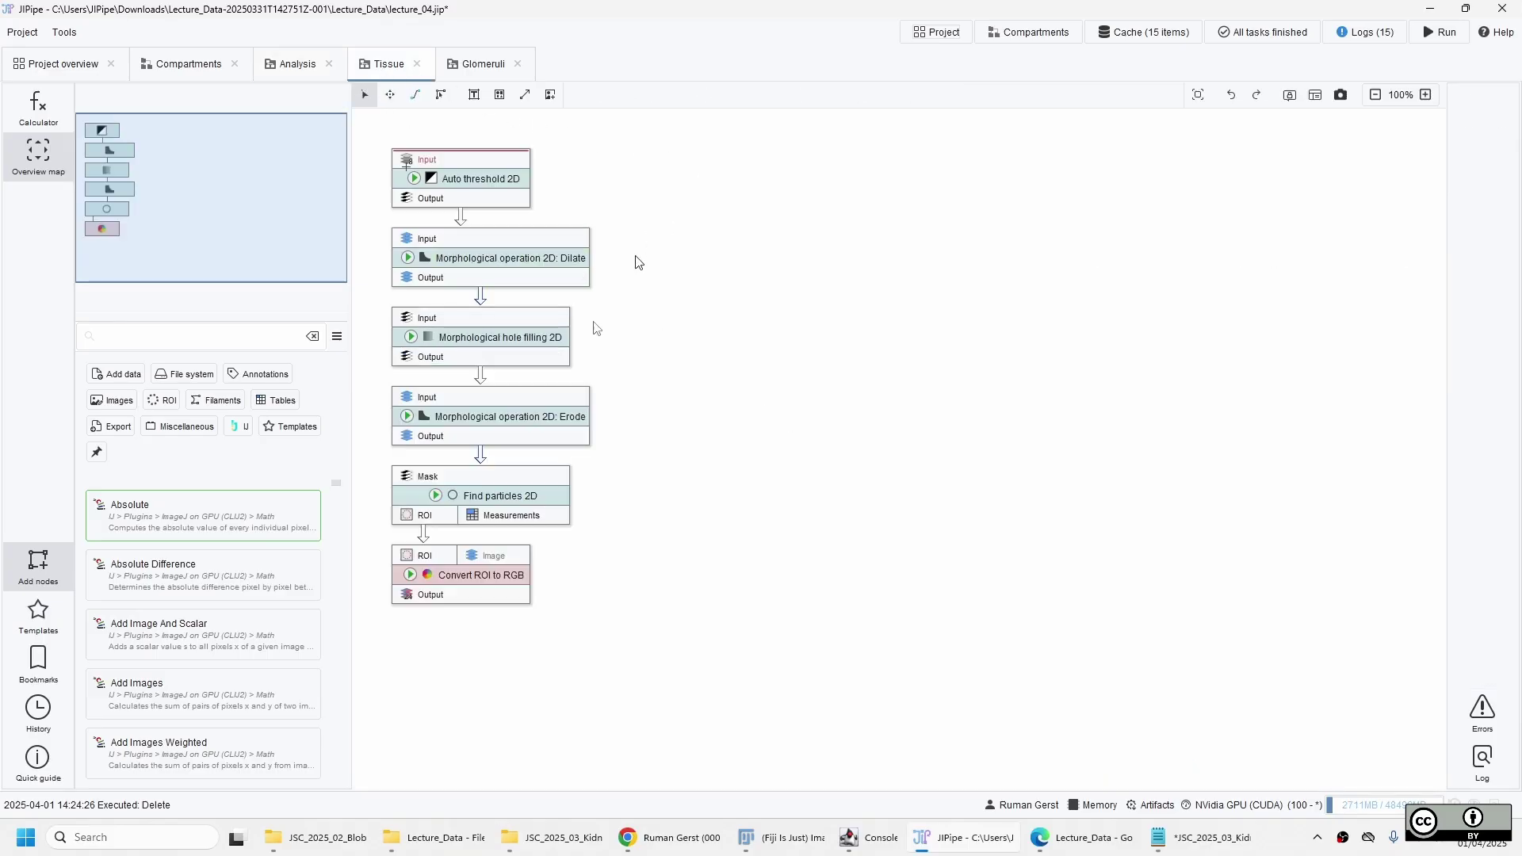
left_click(432, 594)
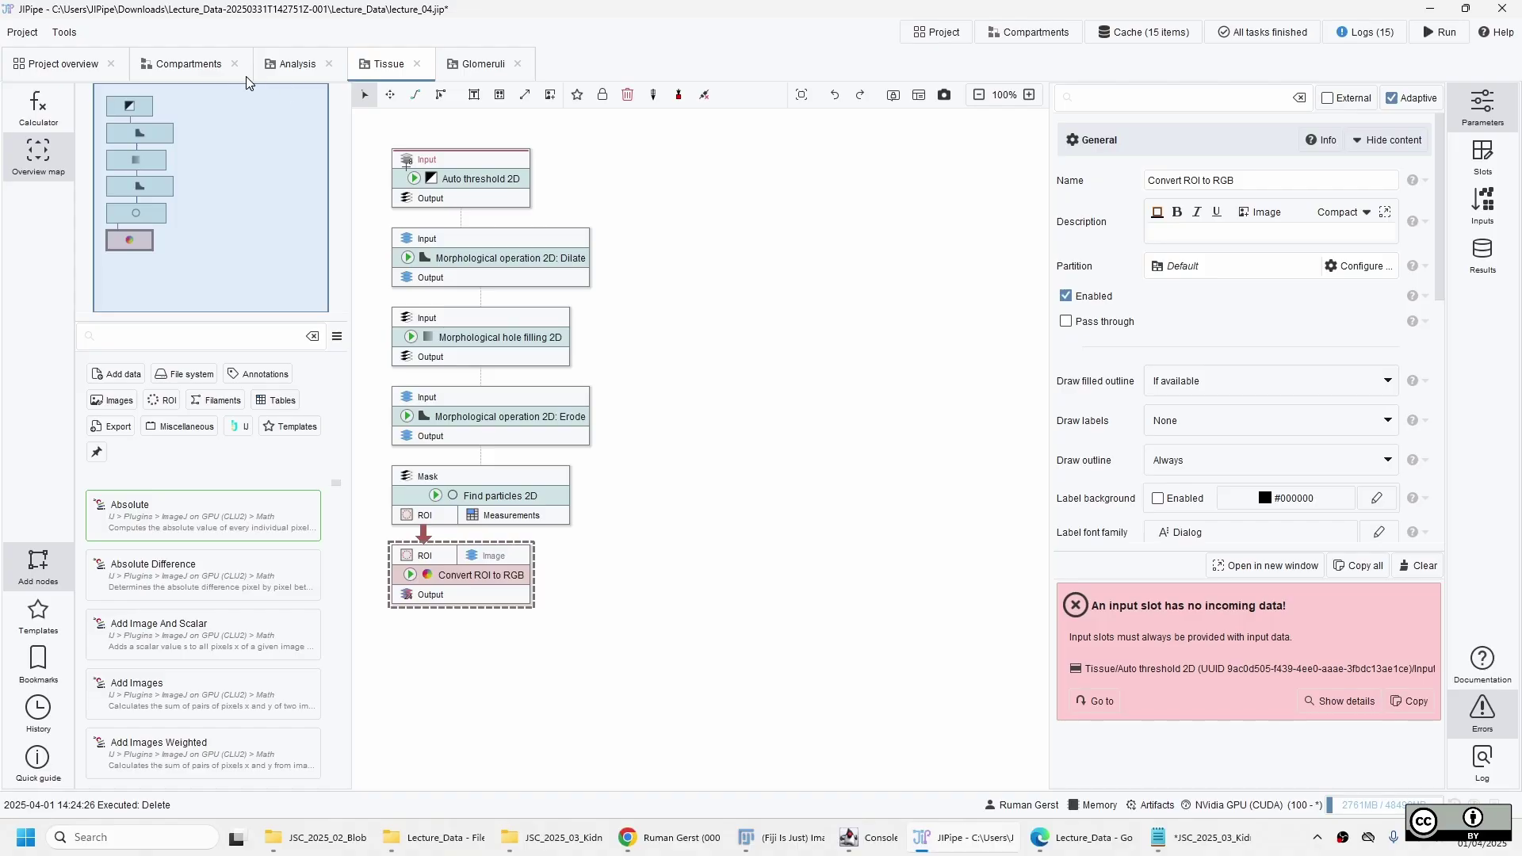
Delete the Output slot of the Analysis compartment in the compartment graph
left_click(1035, 33)
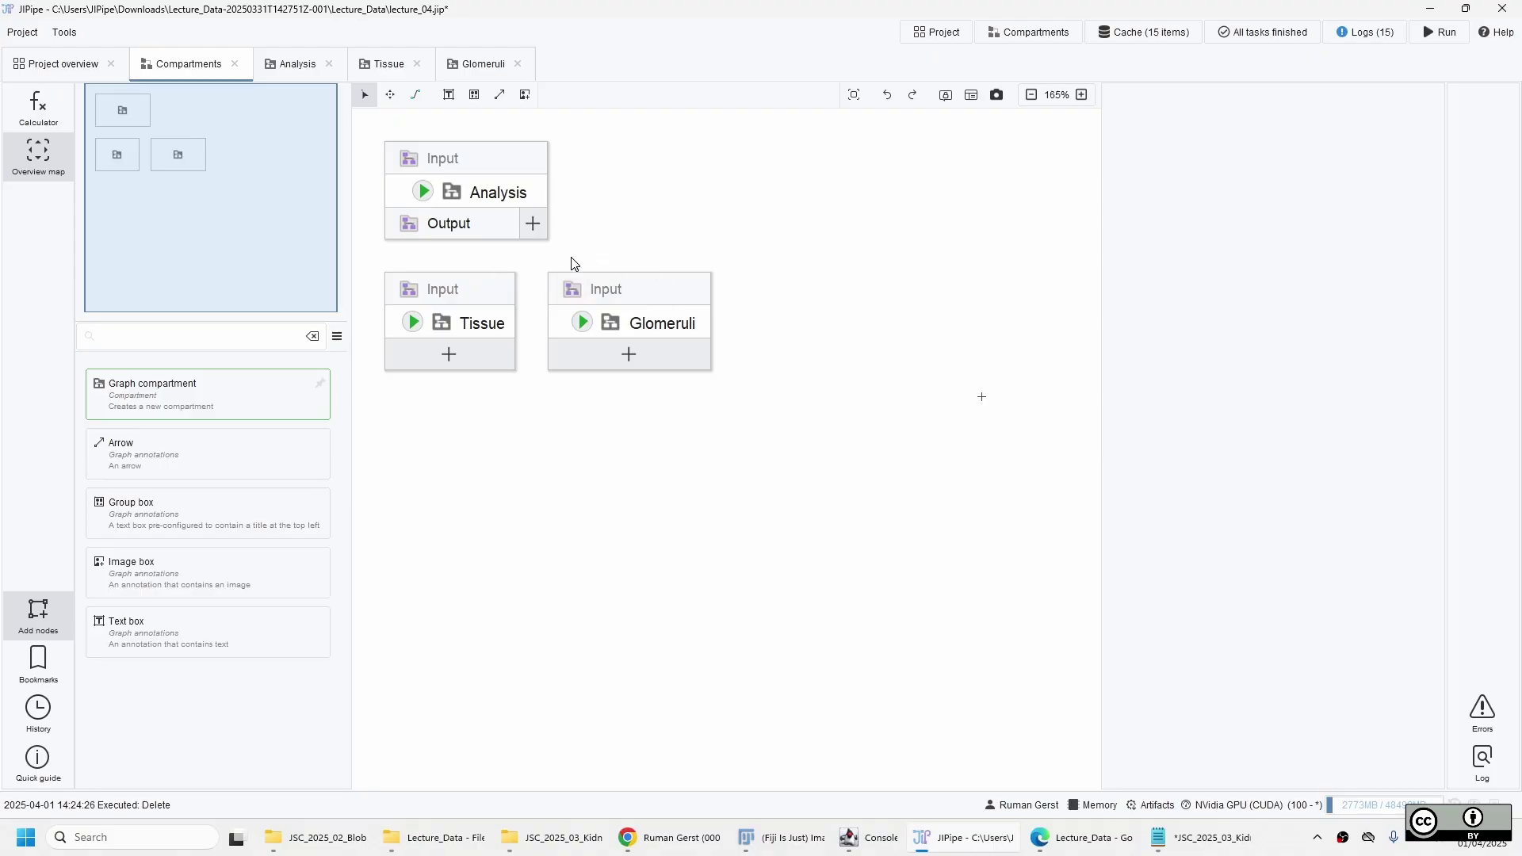
mouse_move(449, 231)
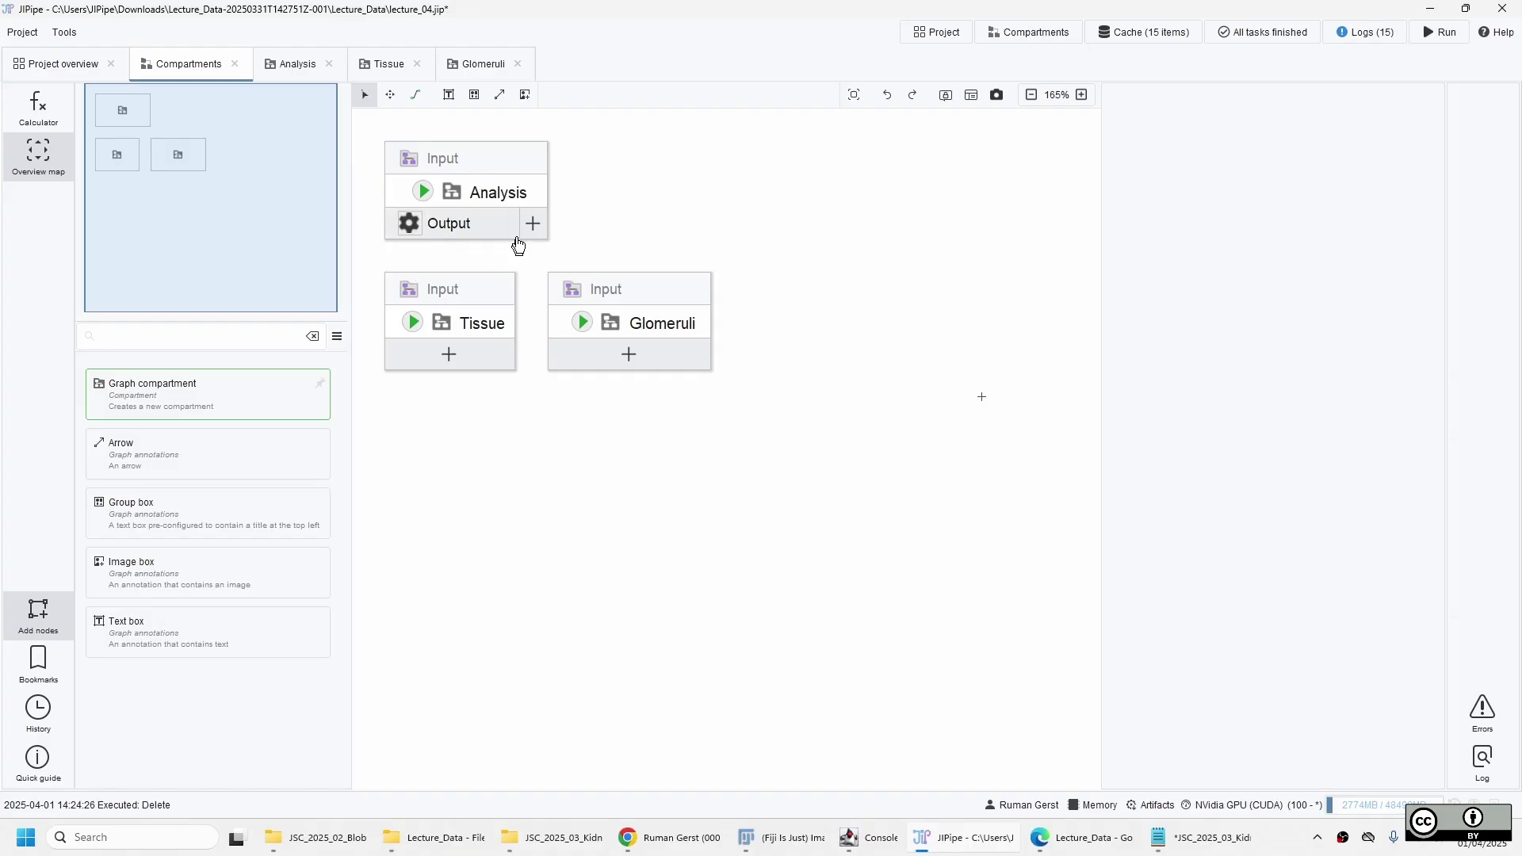
right_click(459, 222)
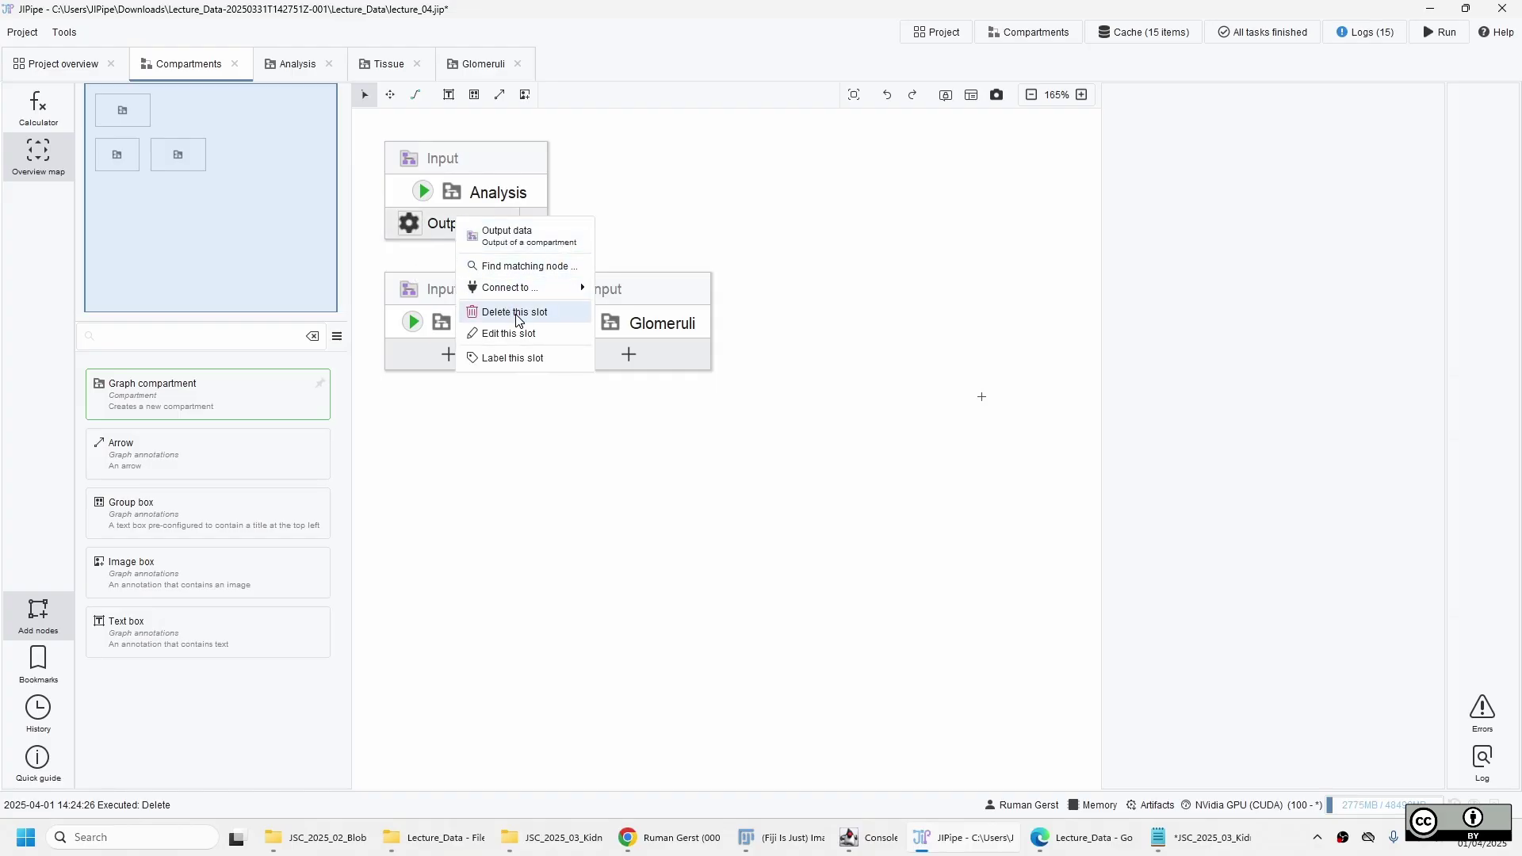
left_click(517, 319)
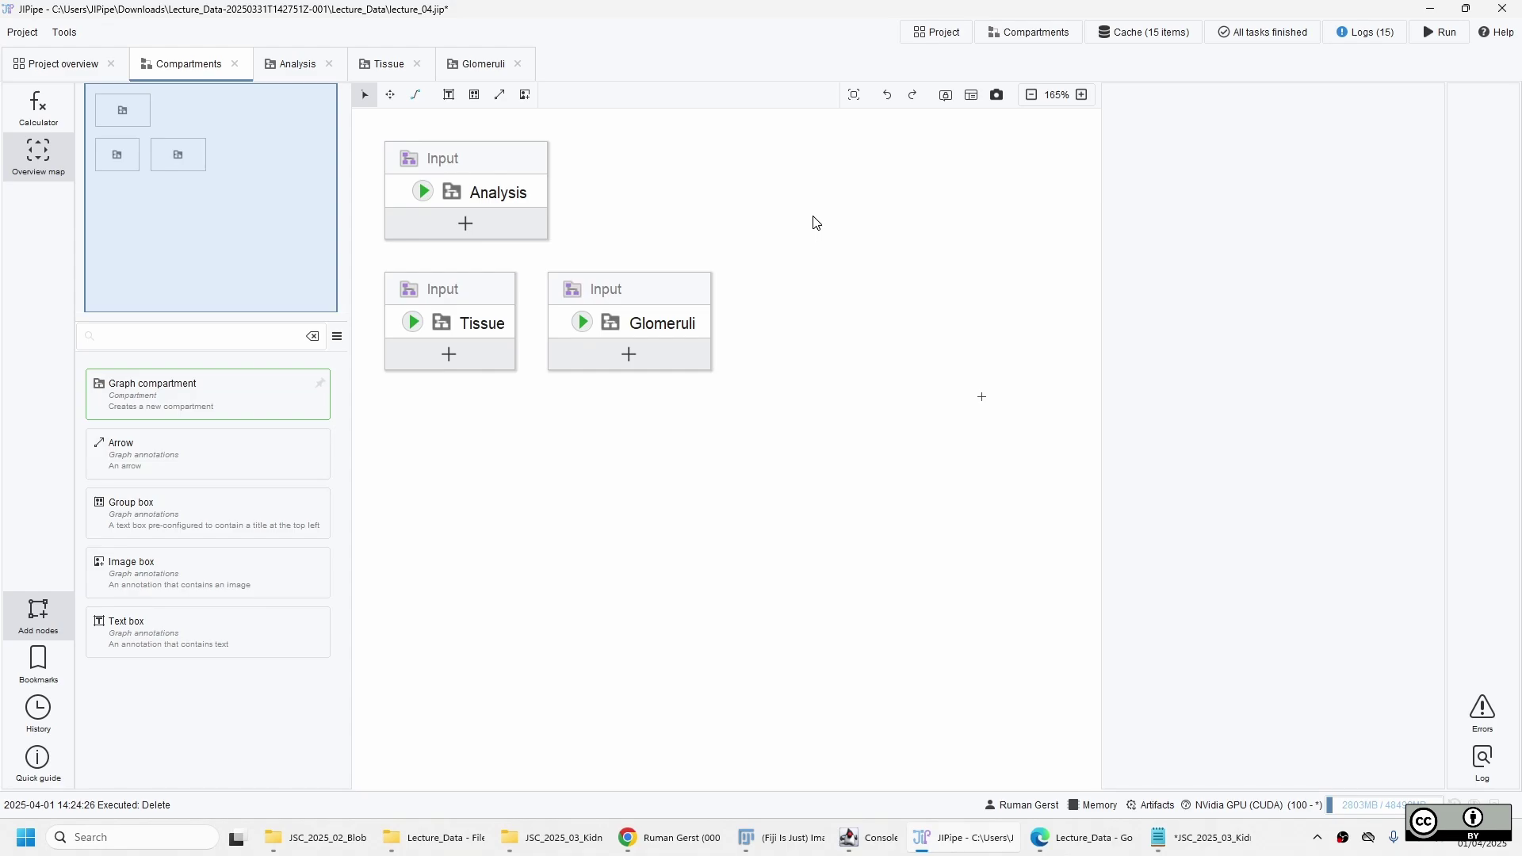
Rename the Analysis compartment to File Handling
left_click(508, 203)
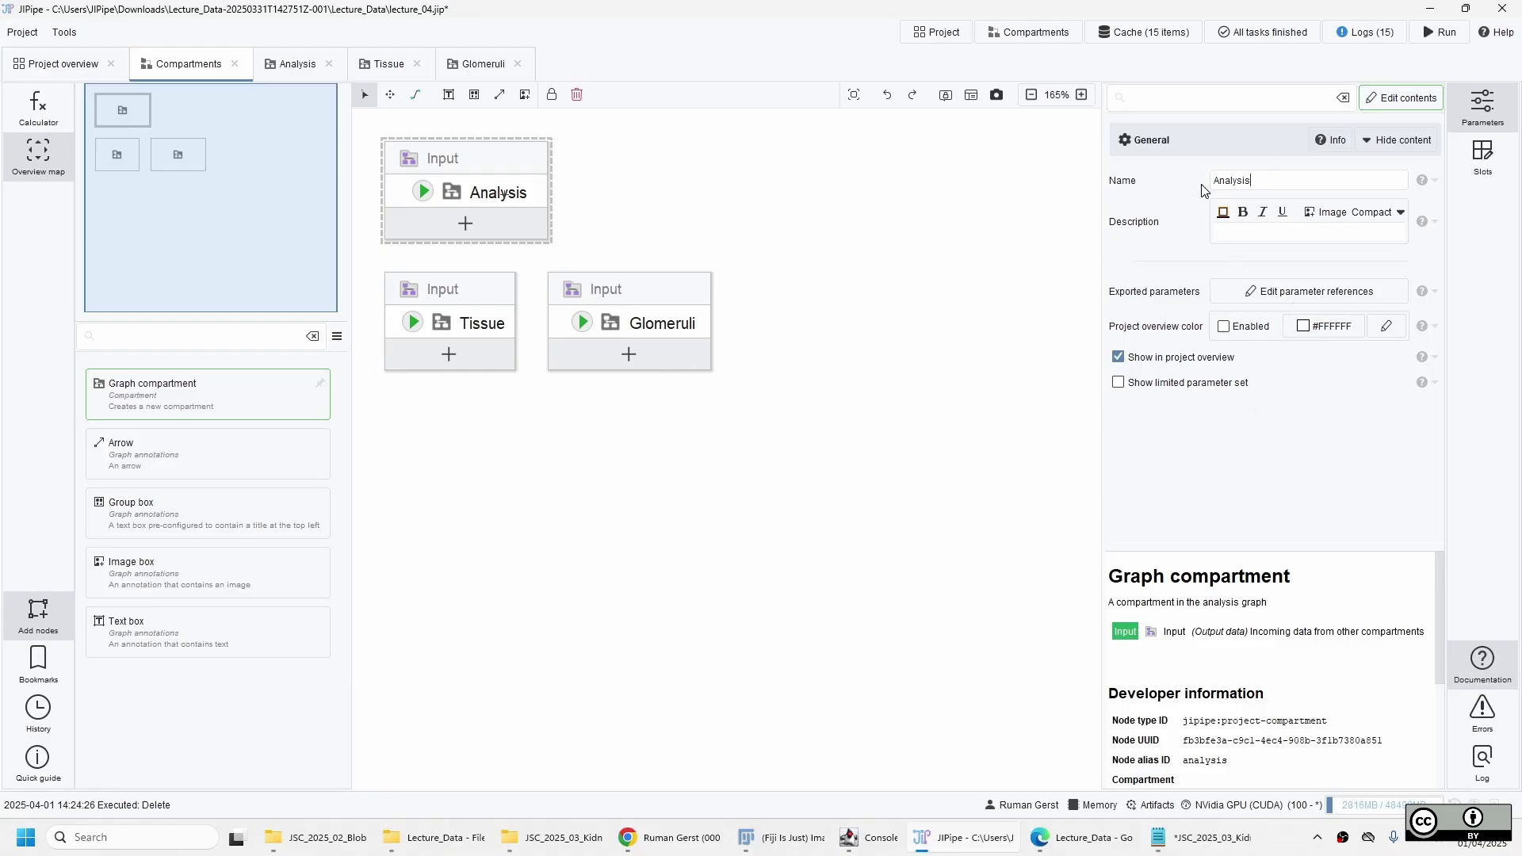
double_click(1231, 181)
type("File ")
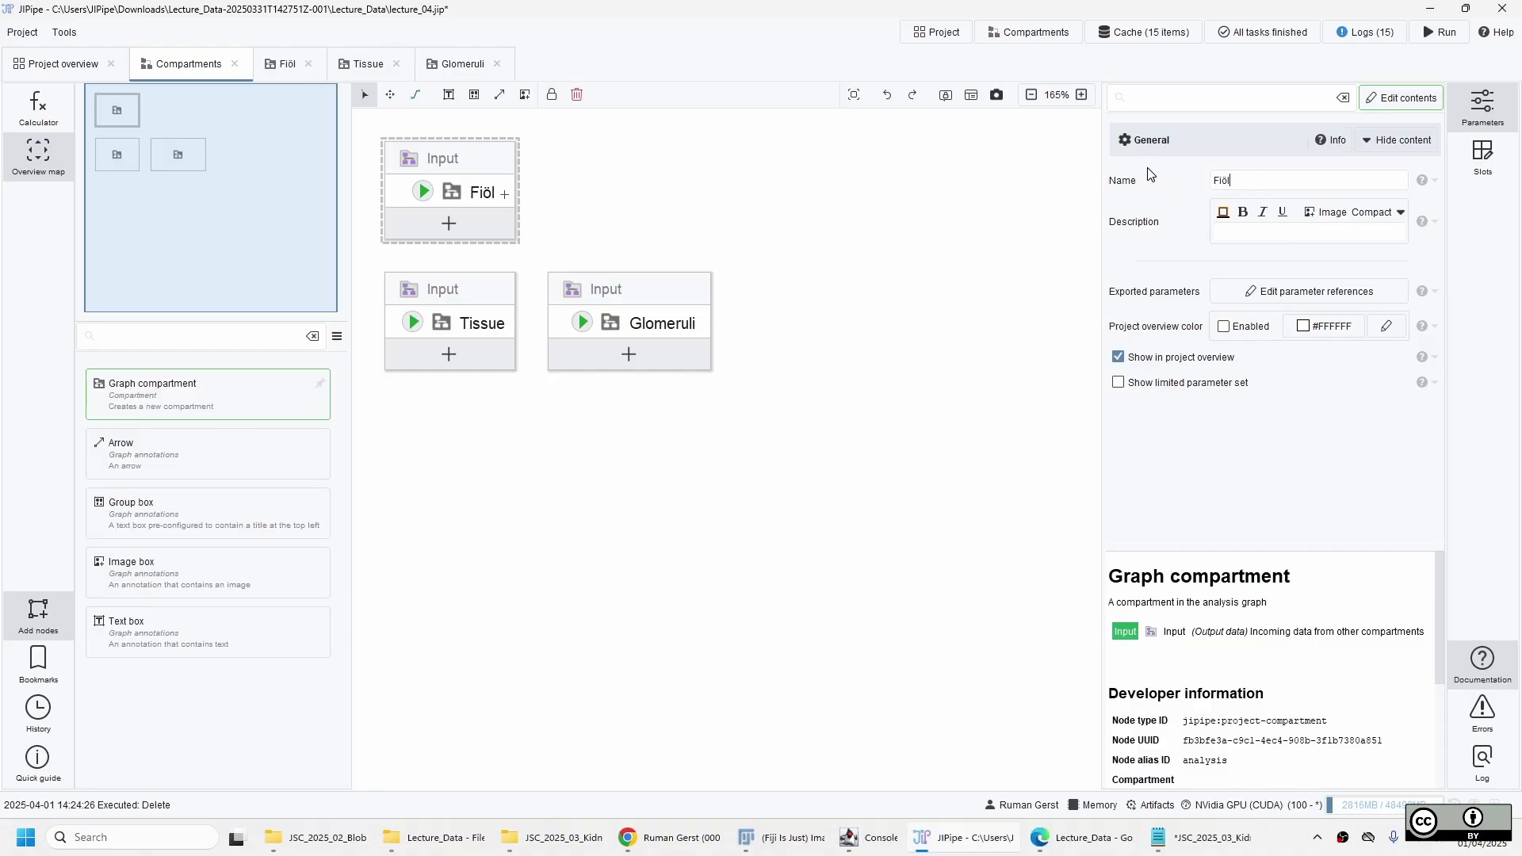
type("Handling")
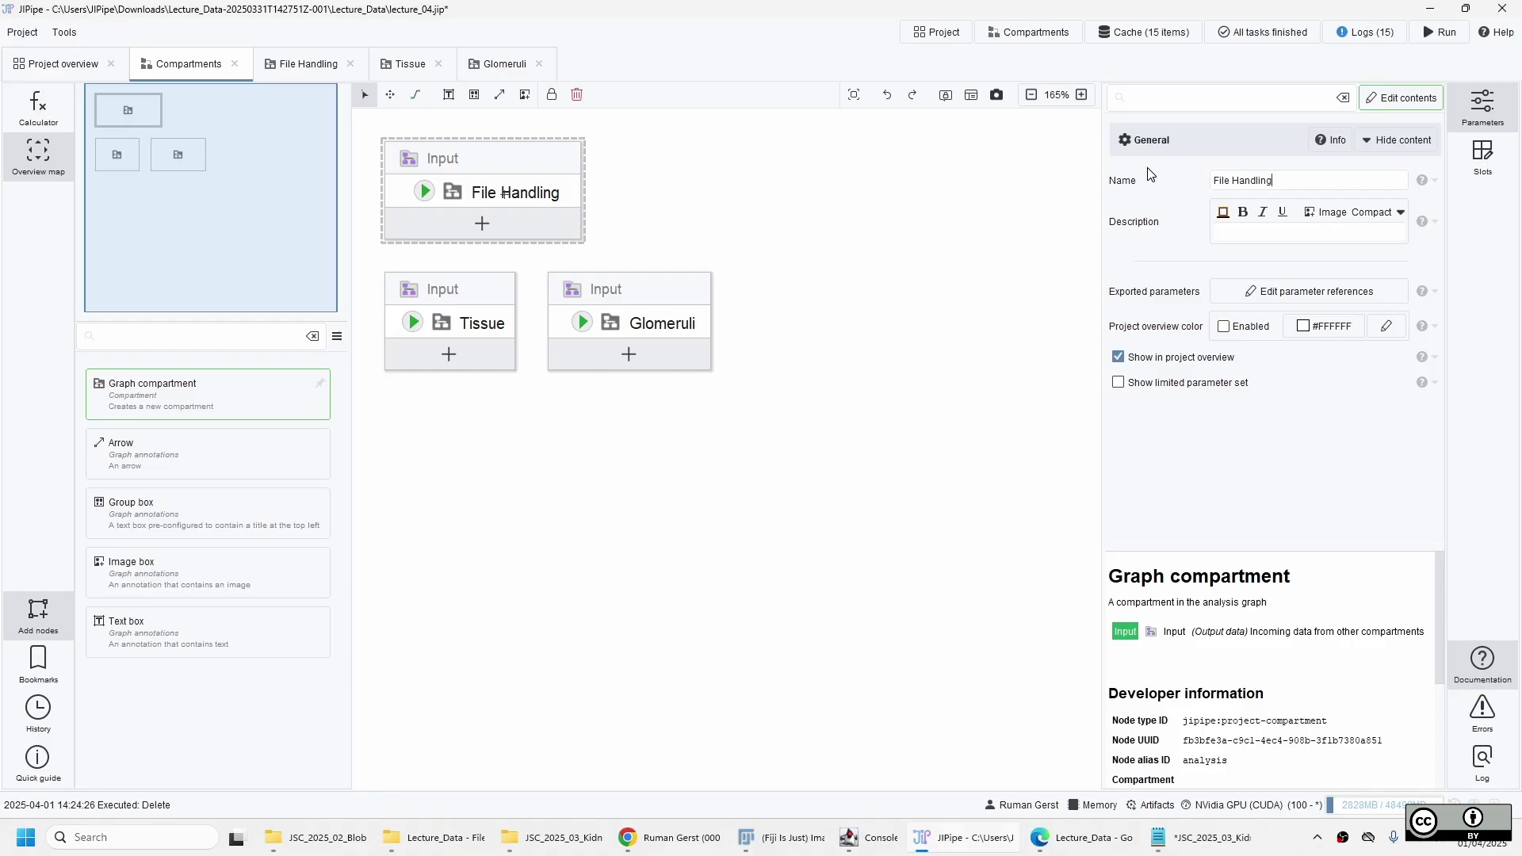
left_click(807, 271)
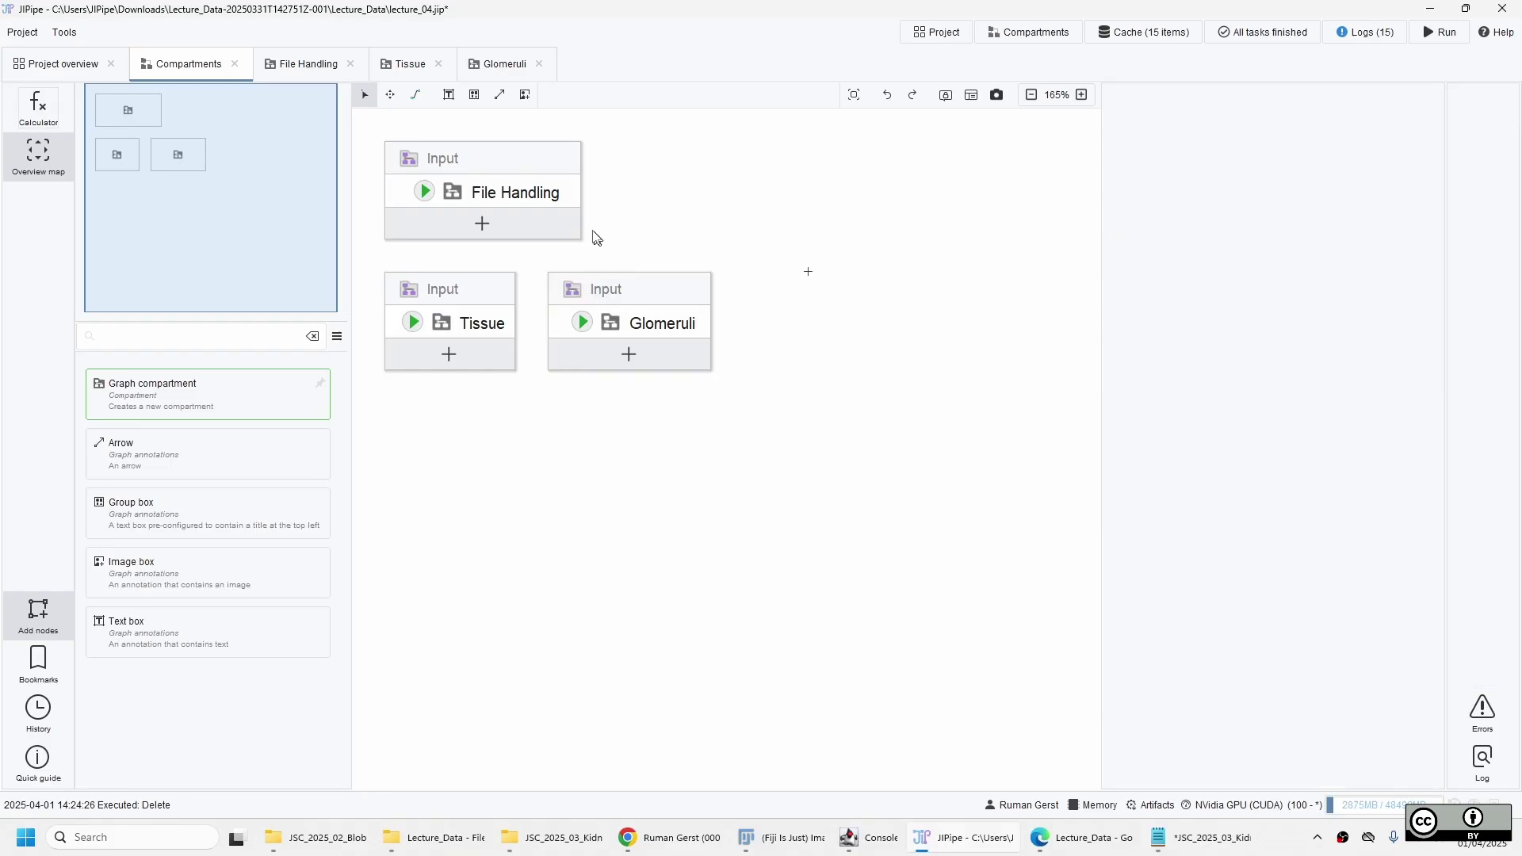
left_click(761, 471)
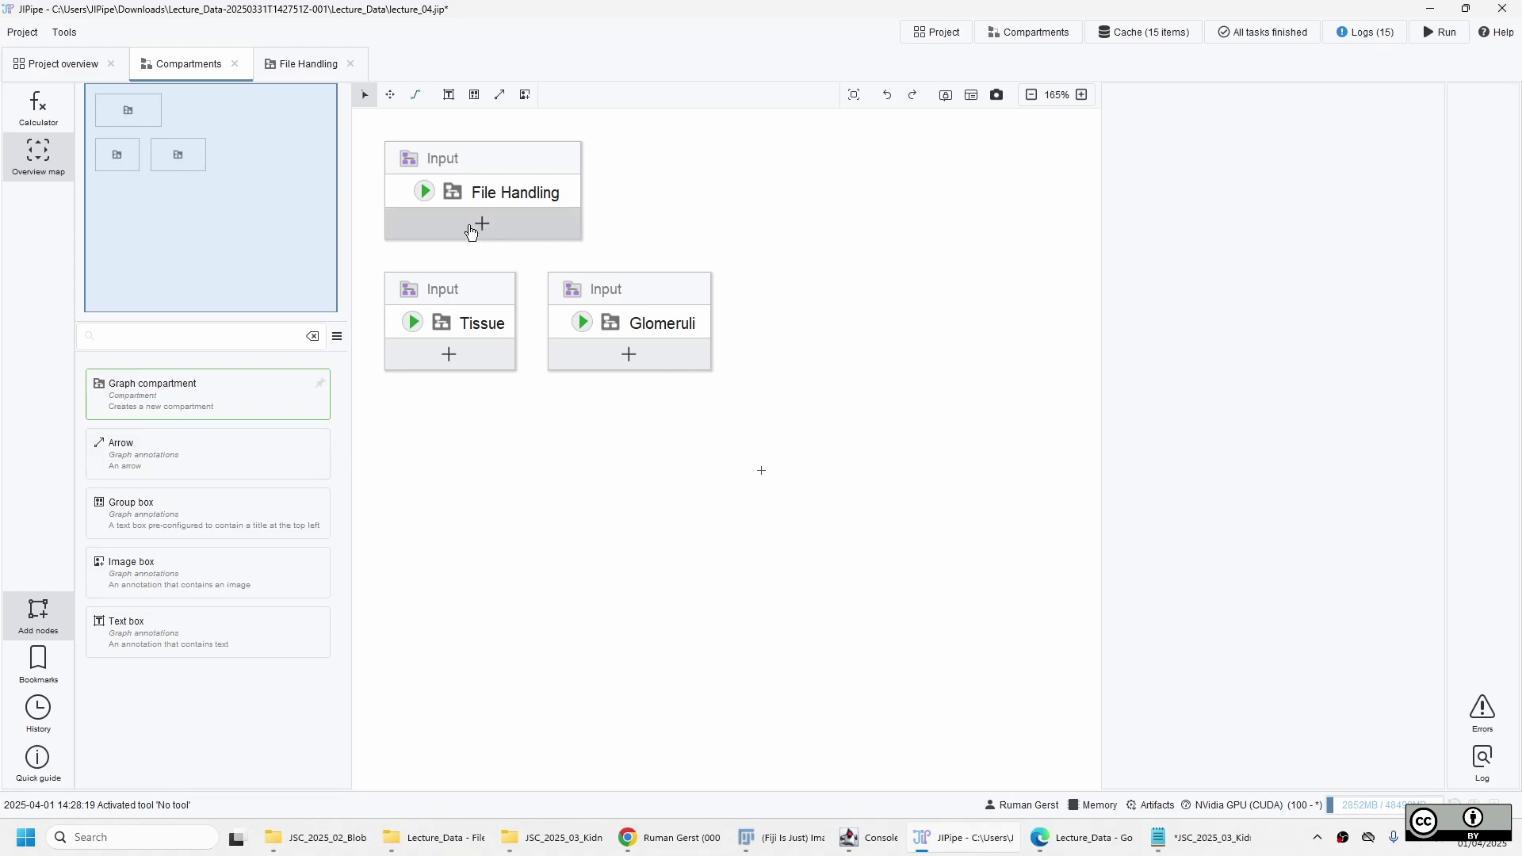
Add an Output data slot named Output to the File Handling compartment
left_click(517, 237)
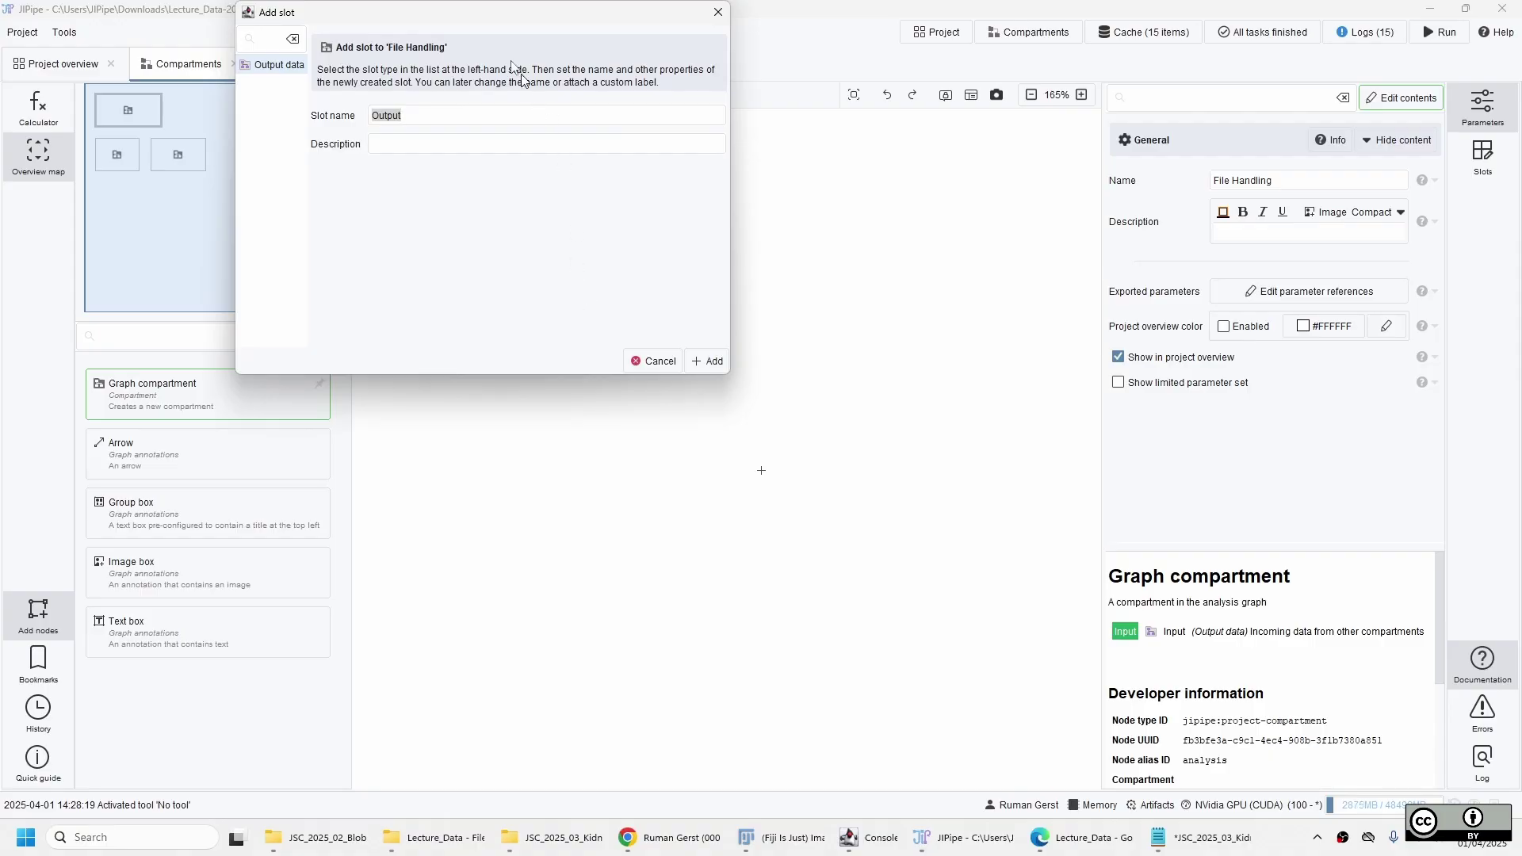
left_click_drag(491, 22, 860, 142)
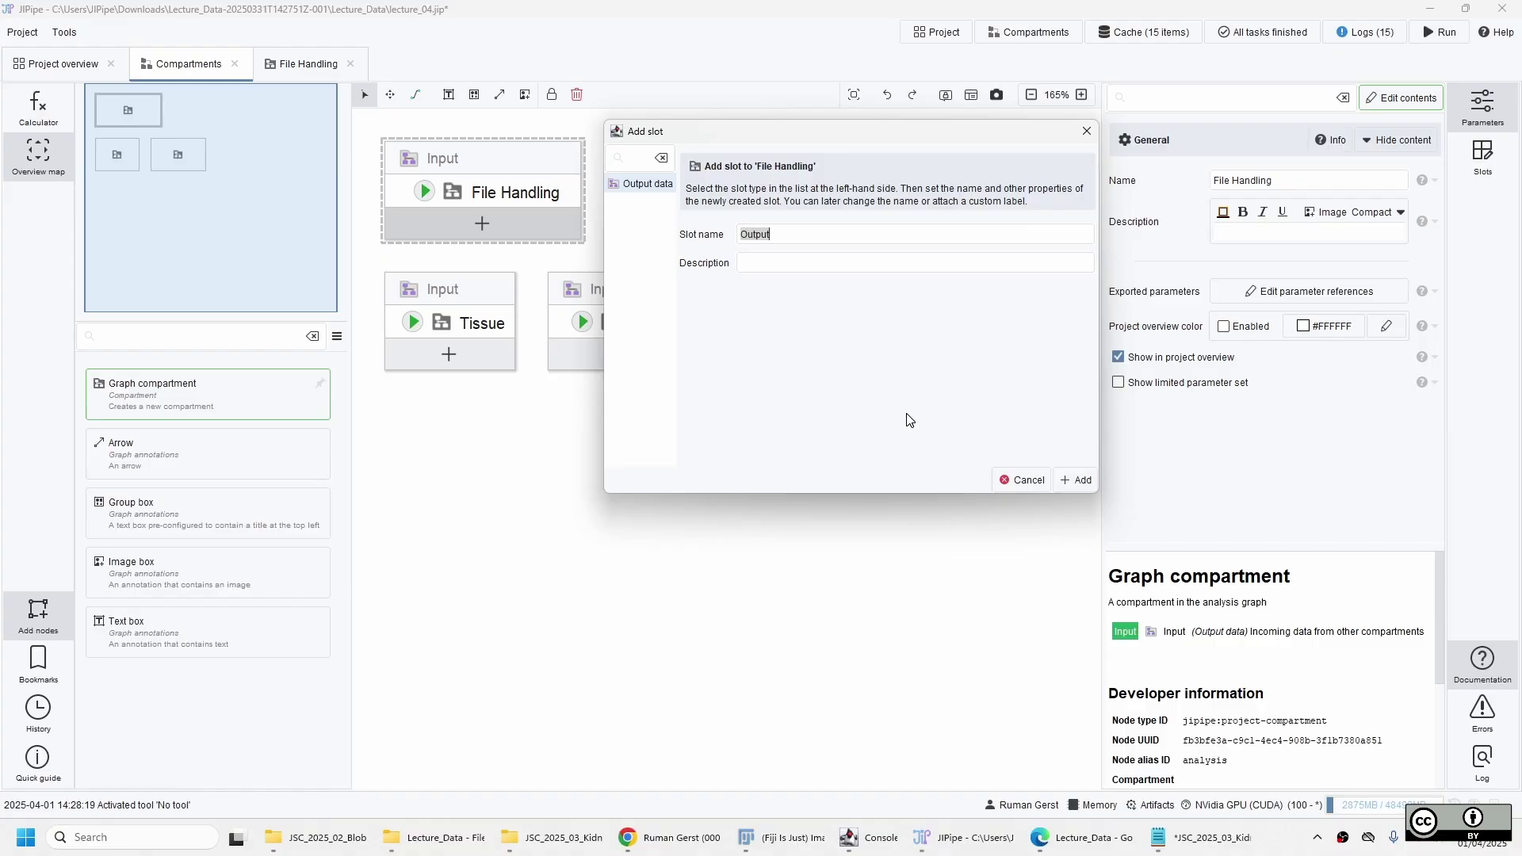
left_click(1082, 479)
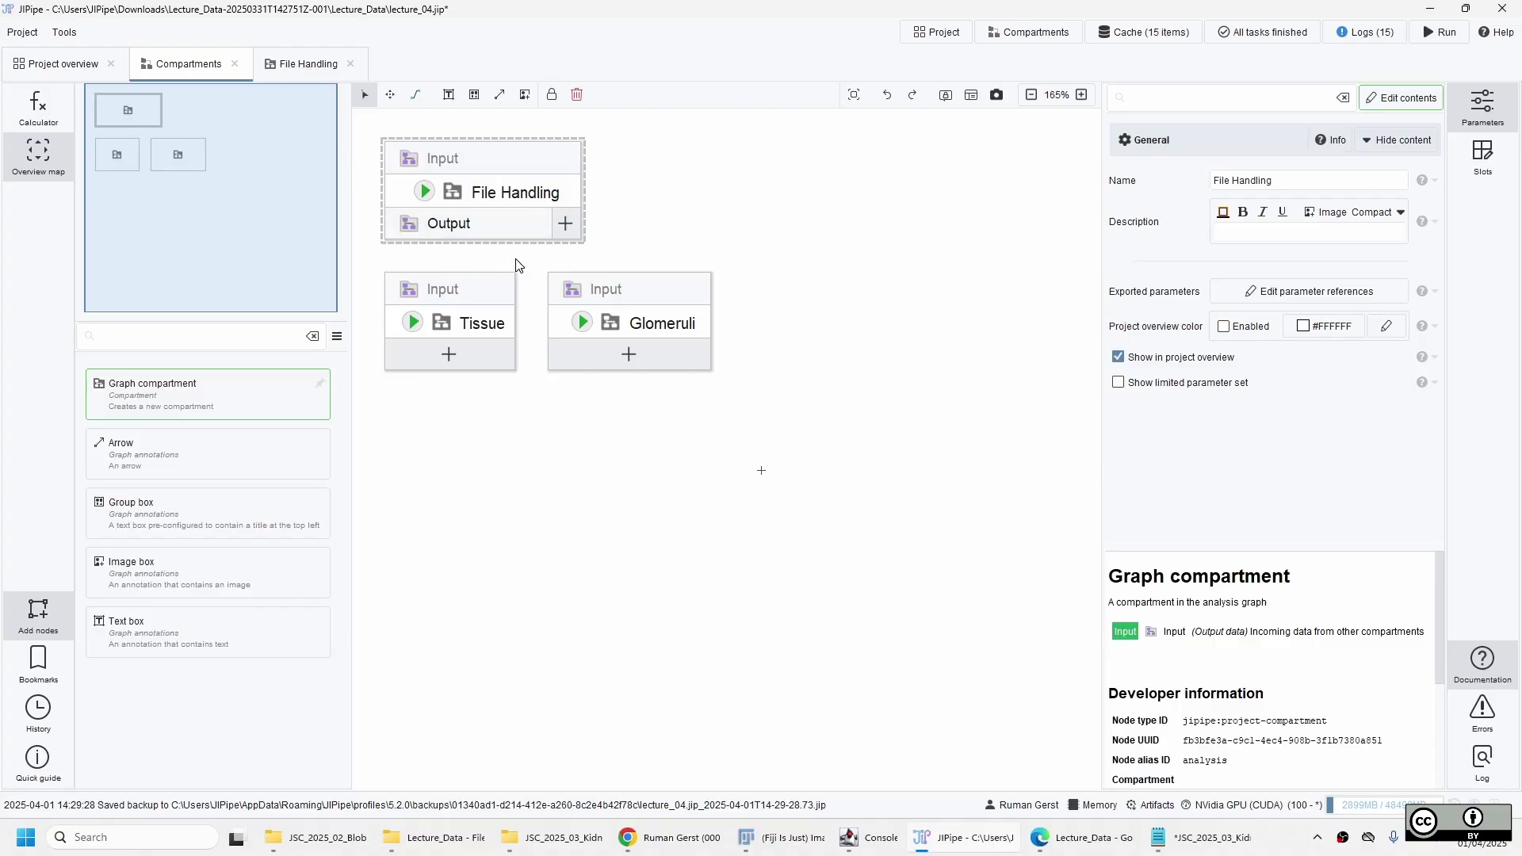
Place the compartment's Output node below Median filter 2D inside File Handling and save the project
left_click(291, 73)
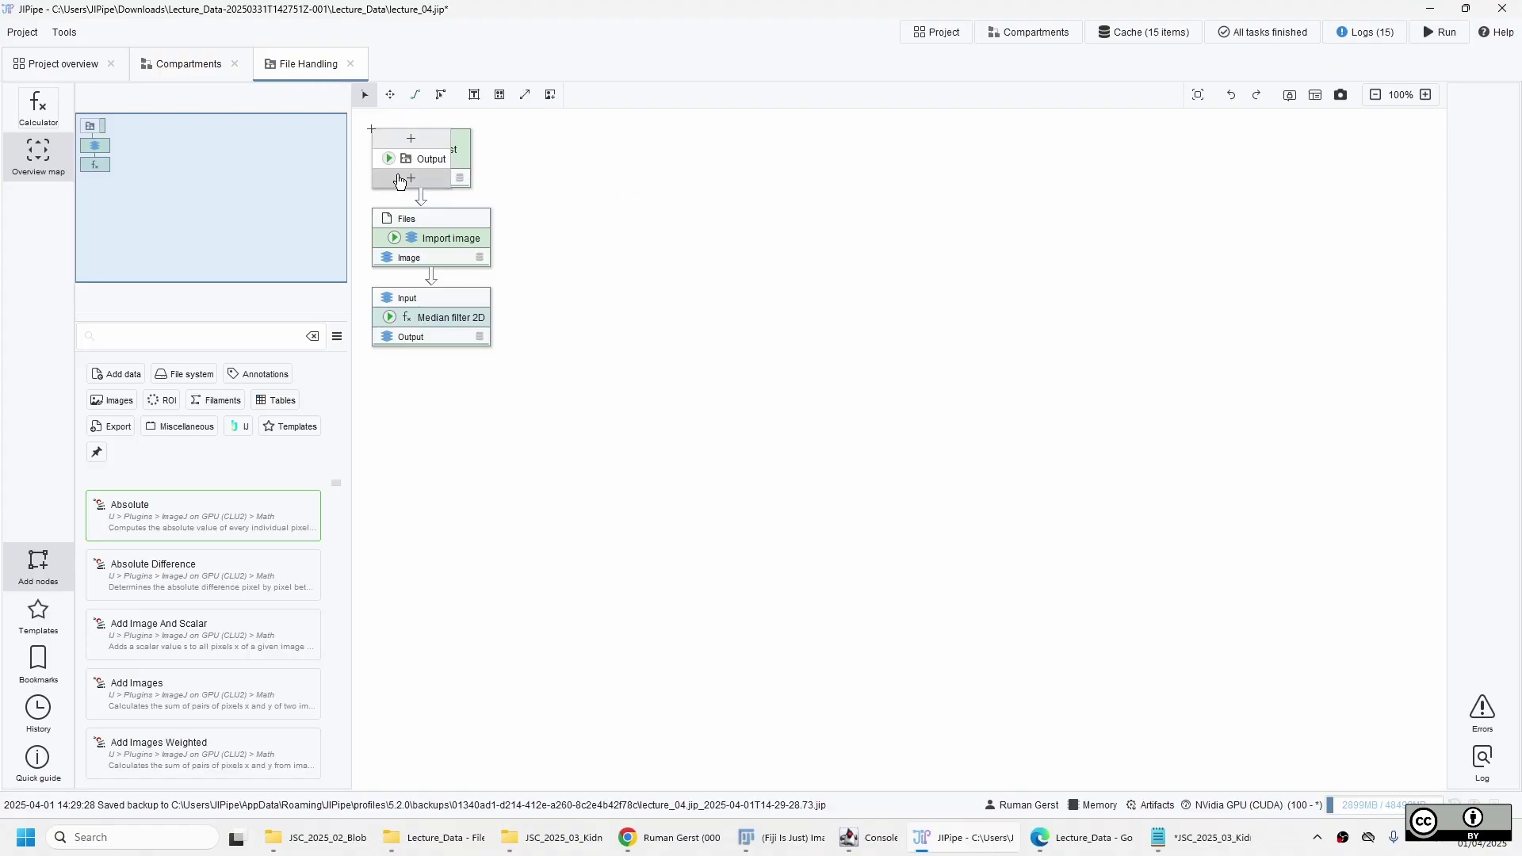
left_click_drag(411, 158, 587, 304)
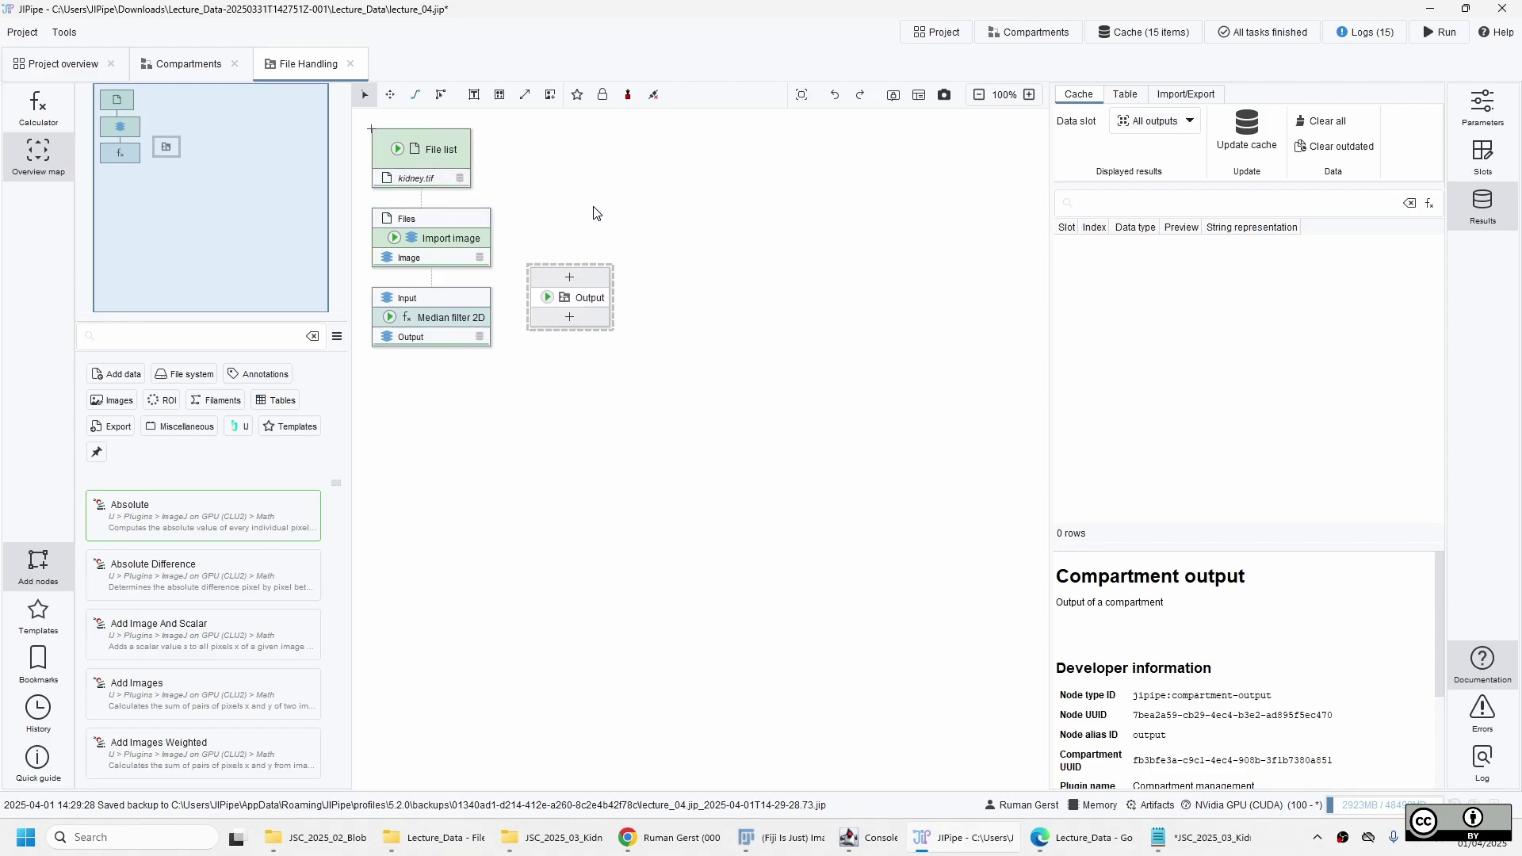
left_click_drag(599, 308, 444, 424)
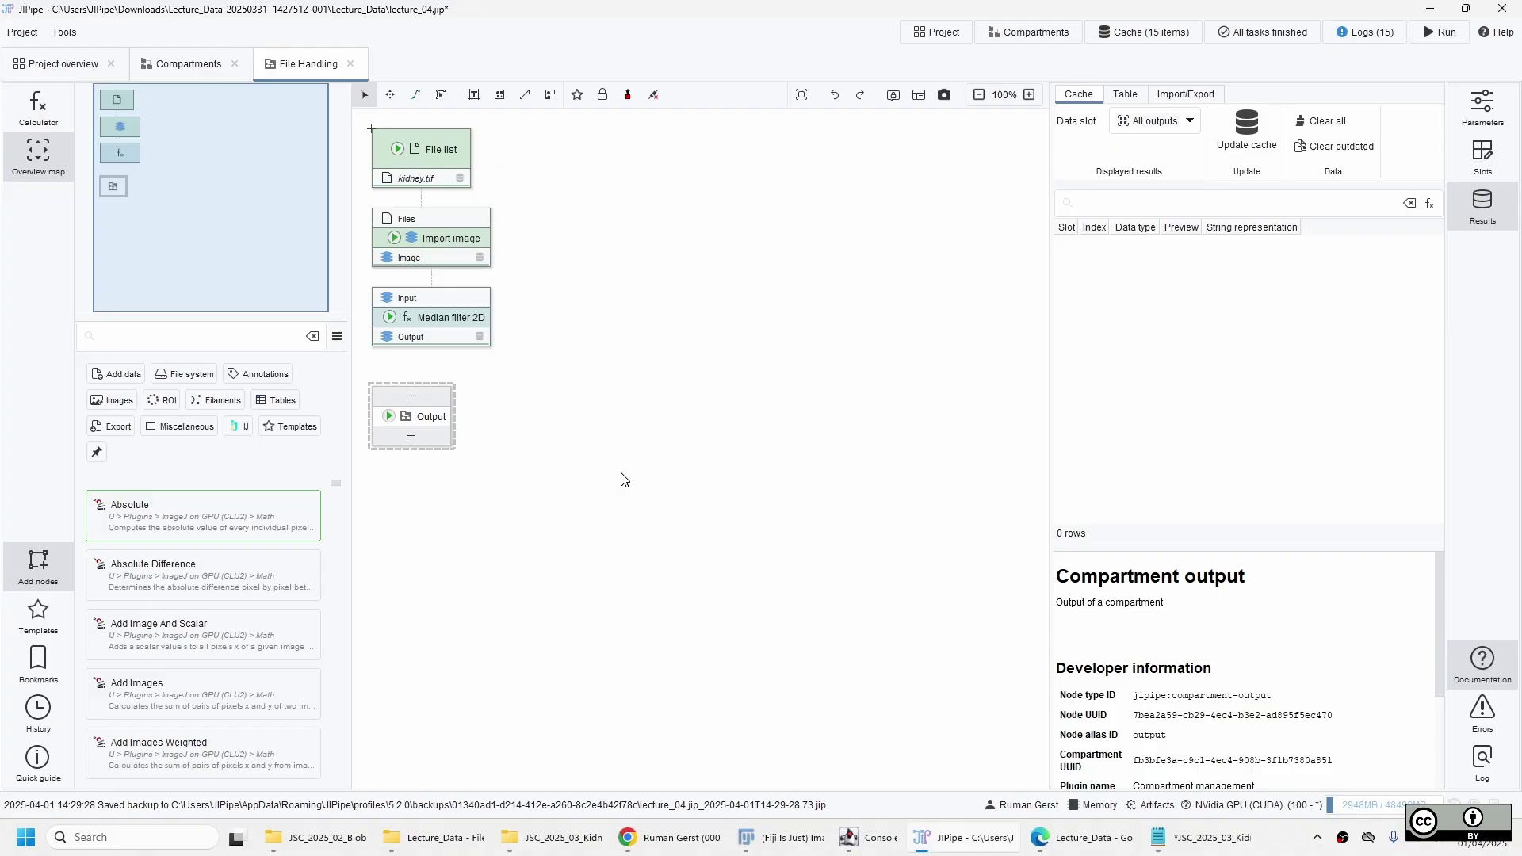
key("ctrl+s")
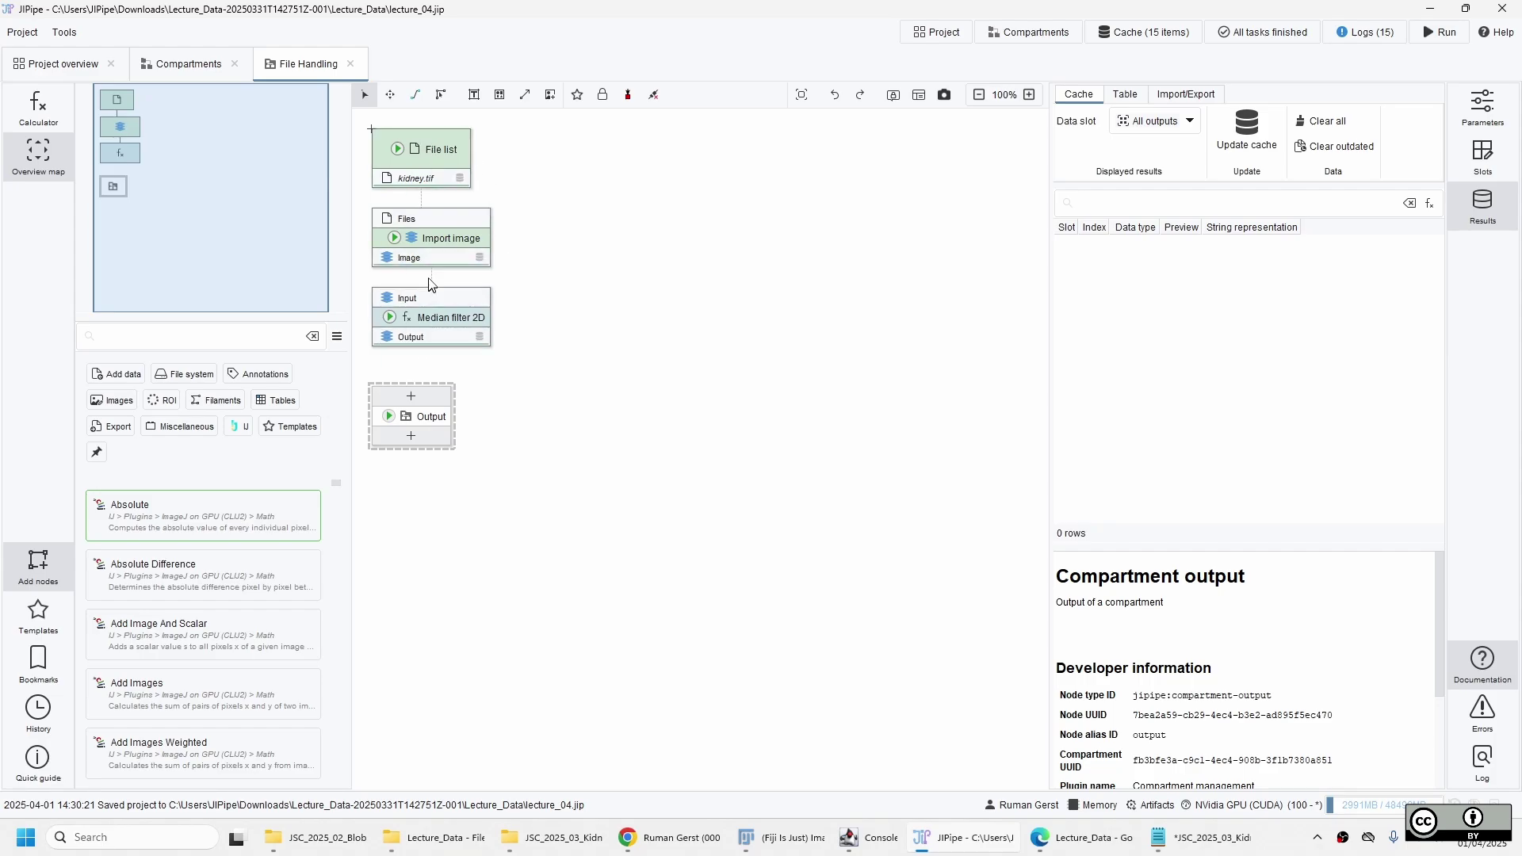
Connect the File Handling compartment's Output to the inputs of both the Tissue and Glomeruli compartments
left_click(187, 68)
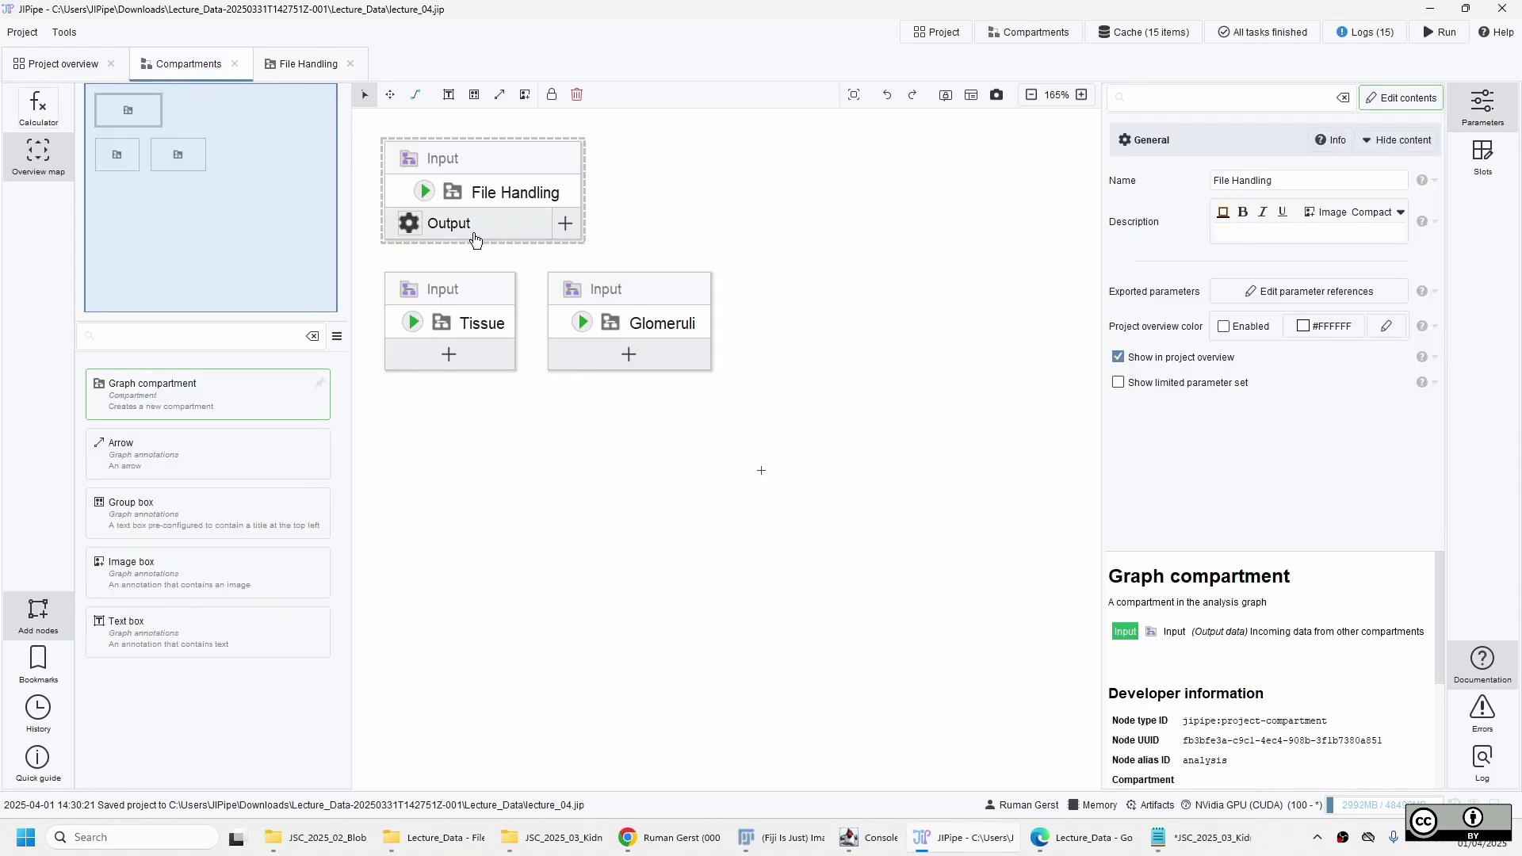
left_click_drag(474, 240, 464, 311)
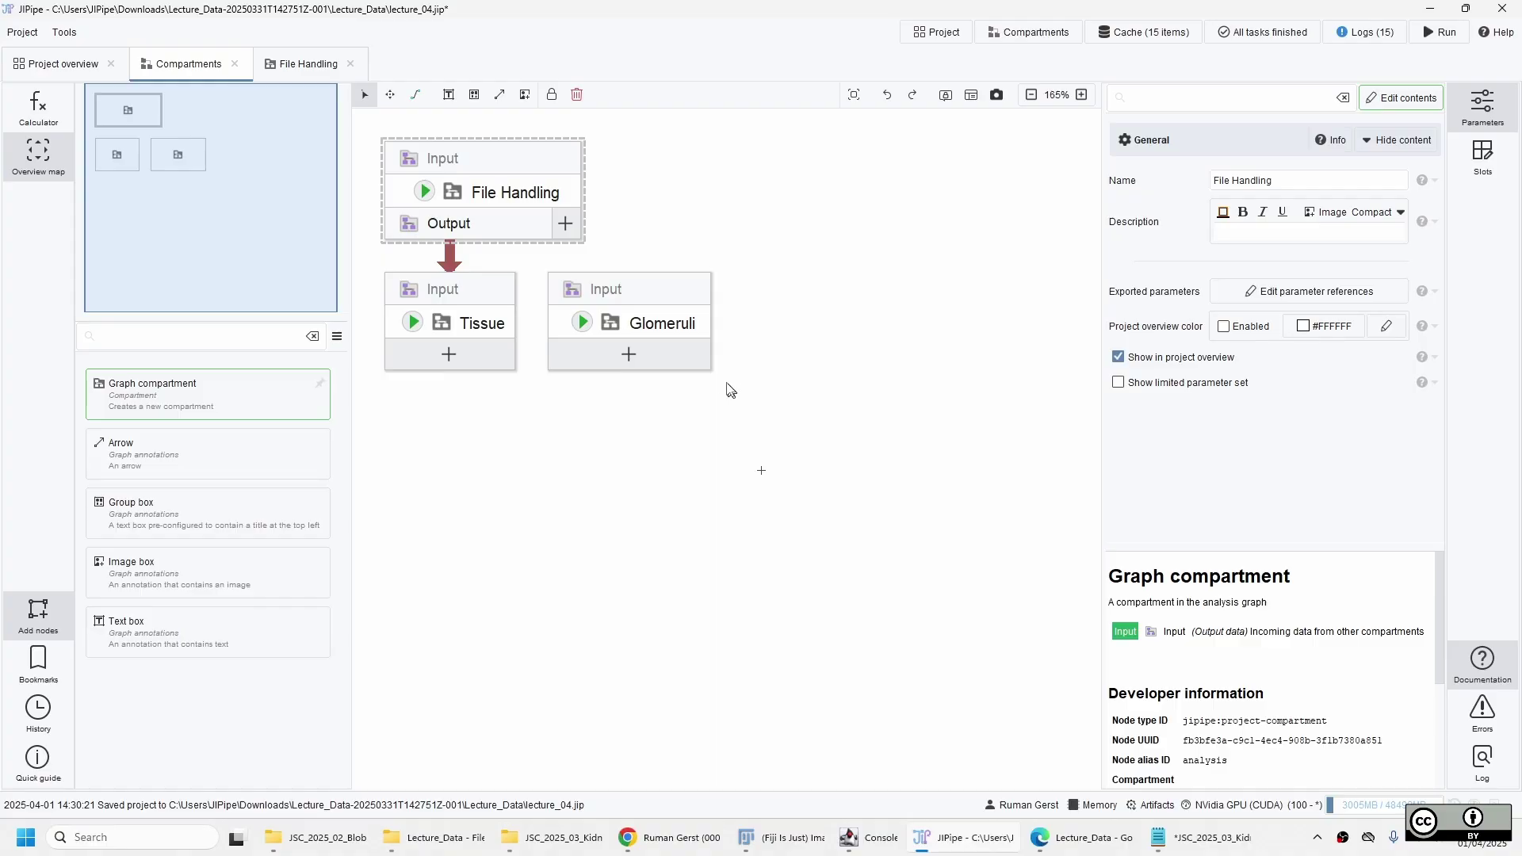
left_click_drag(510, 233, 636, 292)
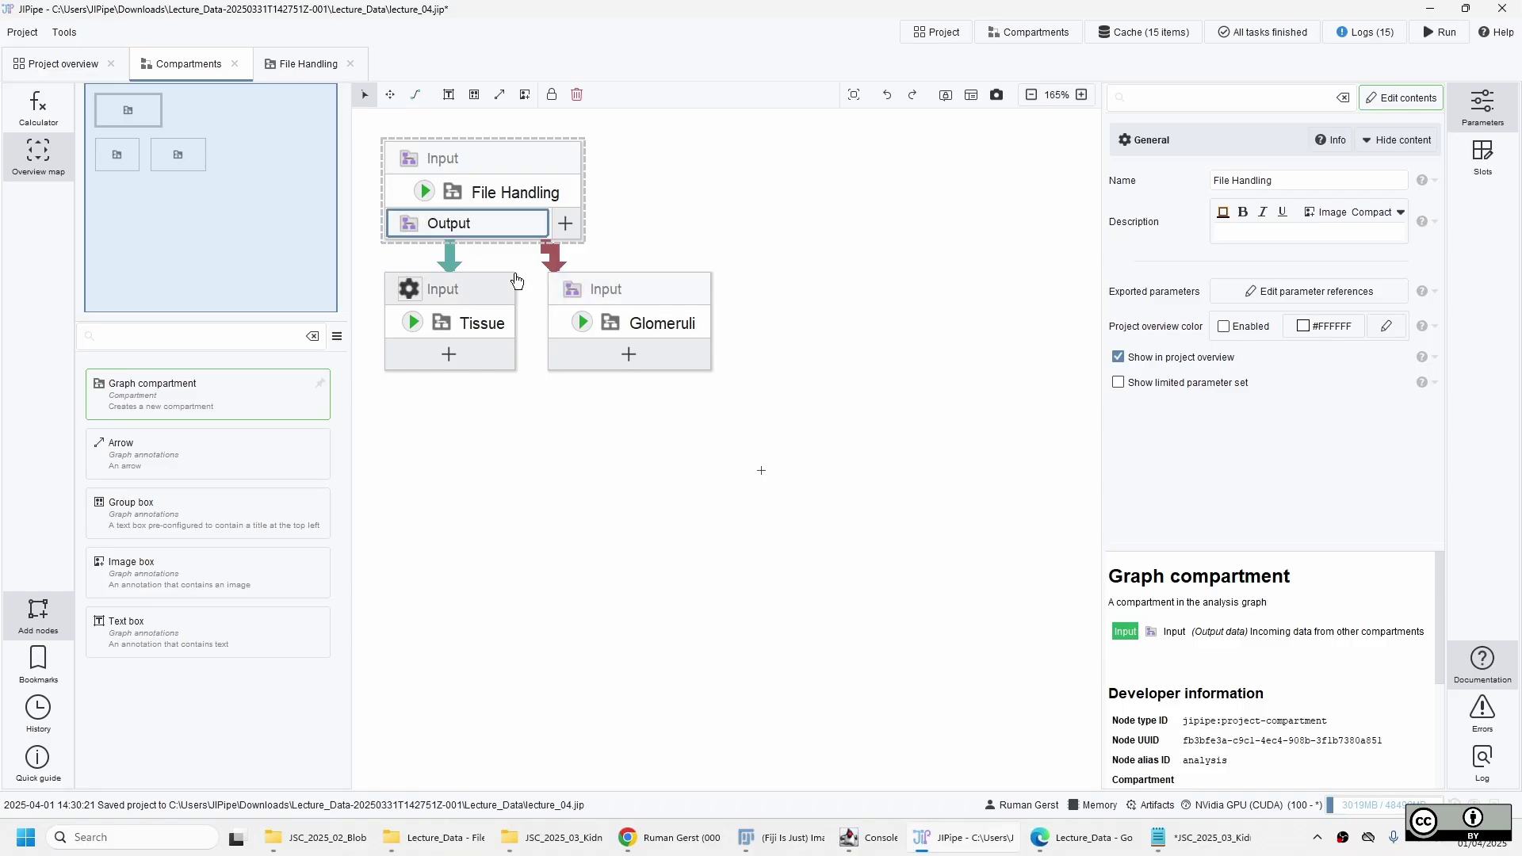
Reposition the Output node inside File Handling so it sits lower and to the left of the Median filter 2D chain
double_click(500, 194)
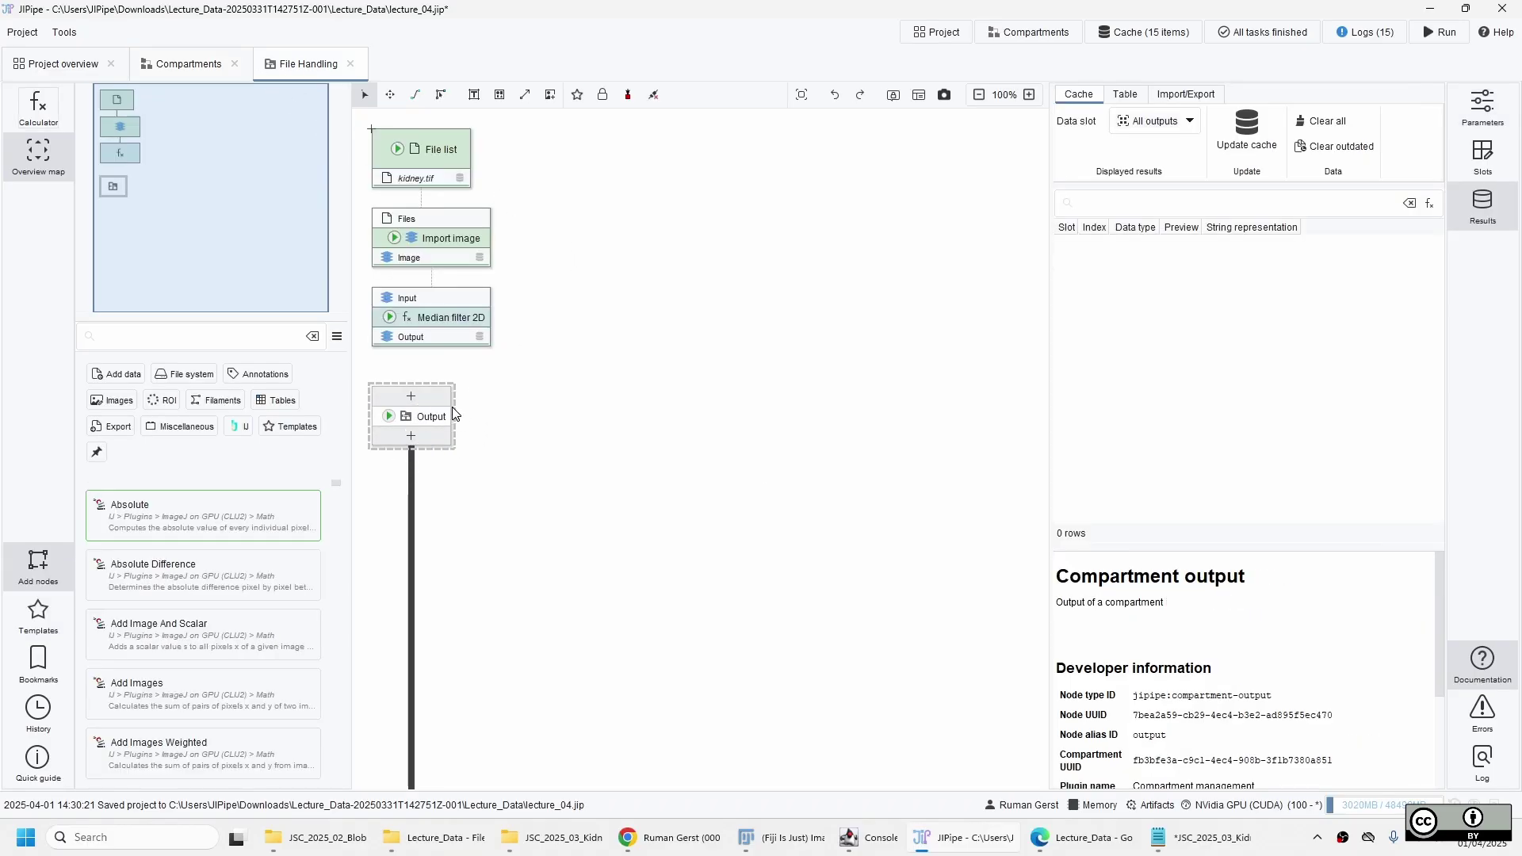
left_click(480, 460)
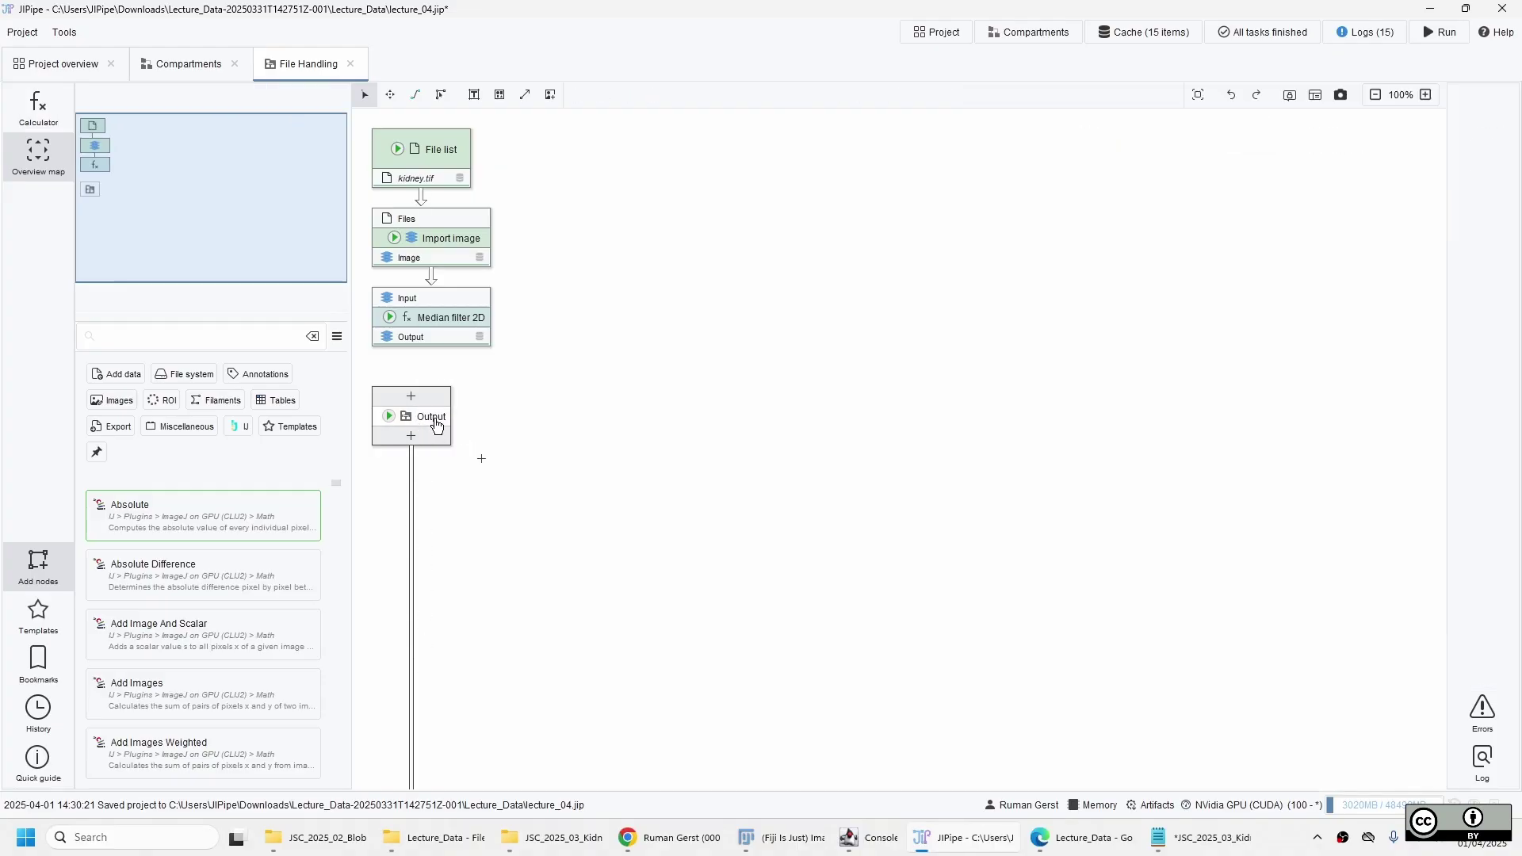
left_click_drag(433, 425, 479, 455)
key("ctrl+z")
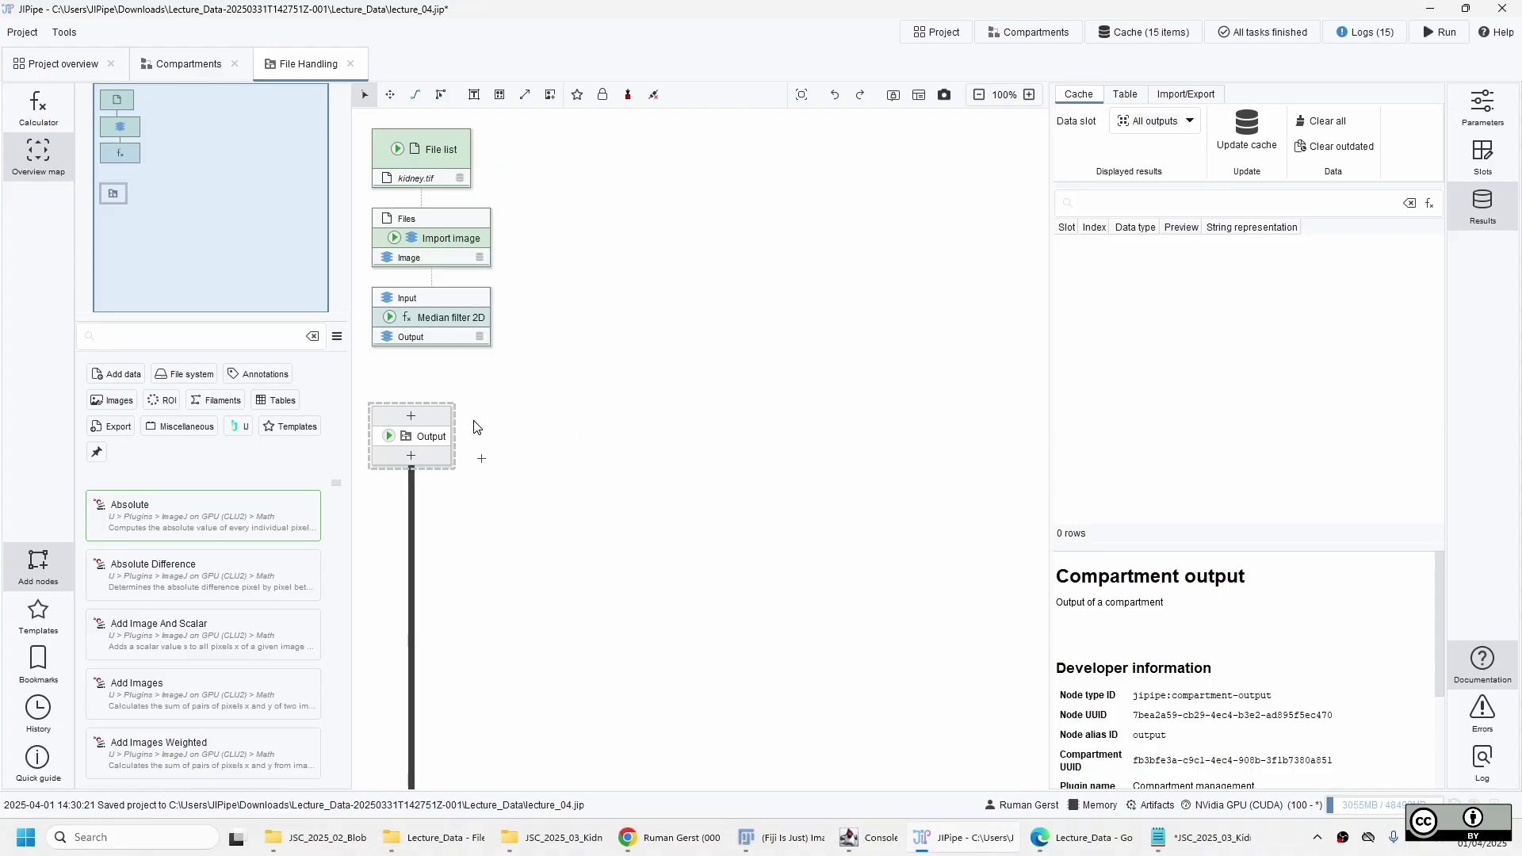
left_click_drag(431, 442, 389, 444)
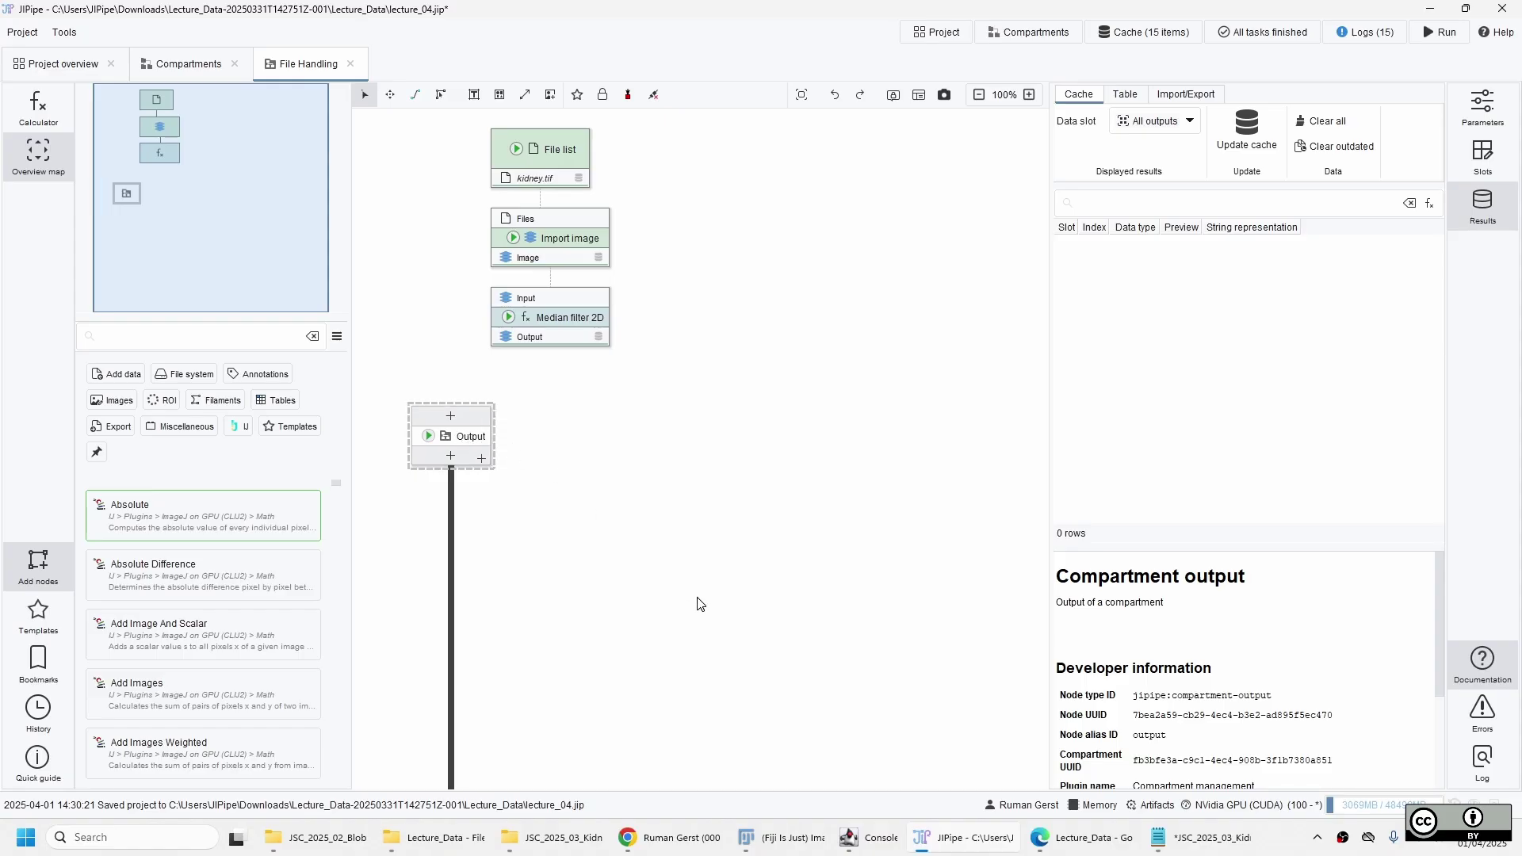
Connect Import image's Image output to a new ImageJ Image slot named Raw on the Output node
scroll(562, 470, "up", 2)
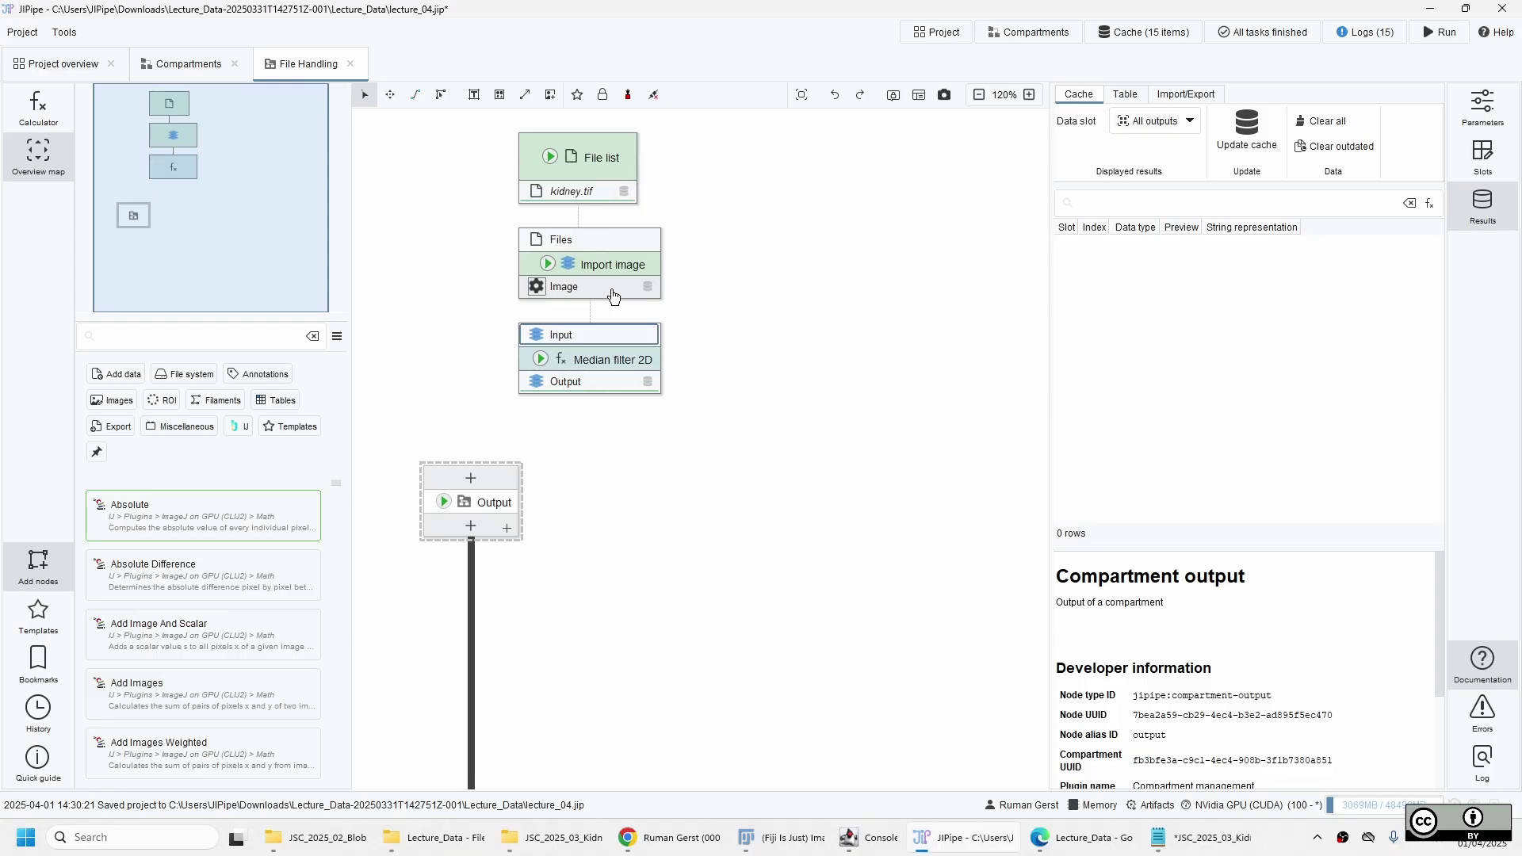
left_click_drag(613, 296, 471, 482)
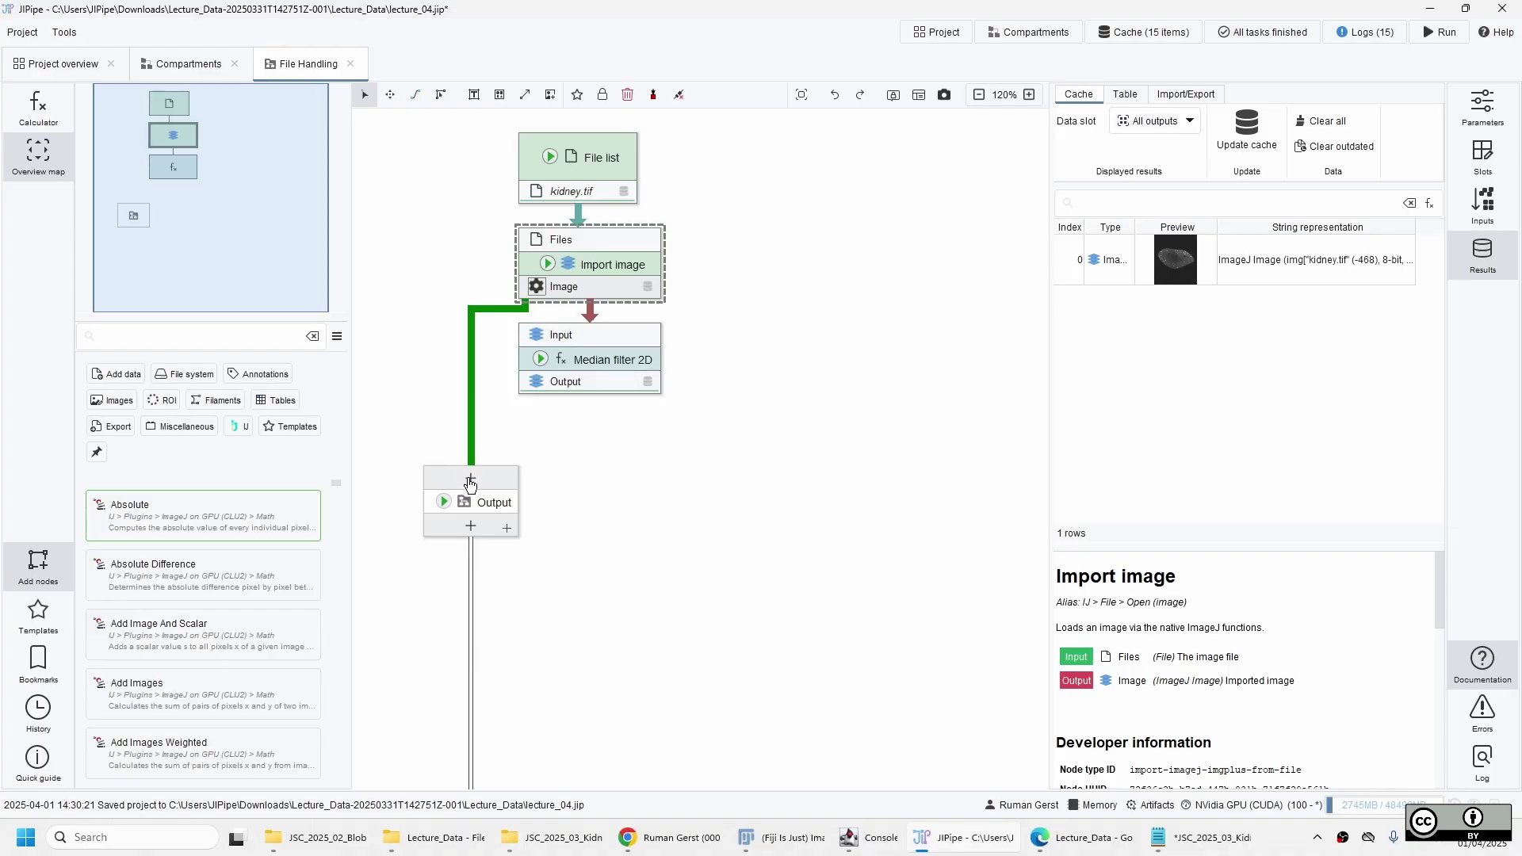
left_click(471, 480)
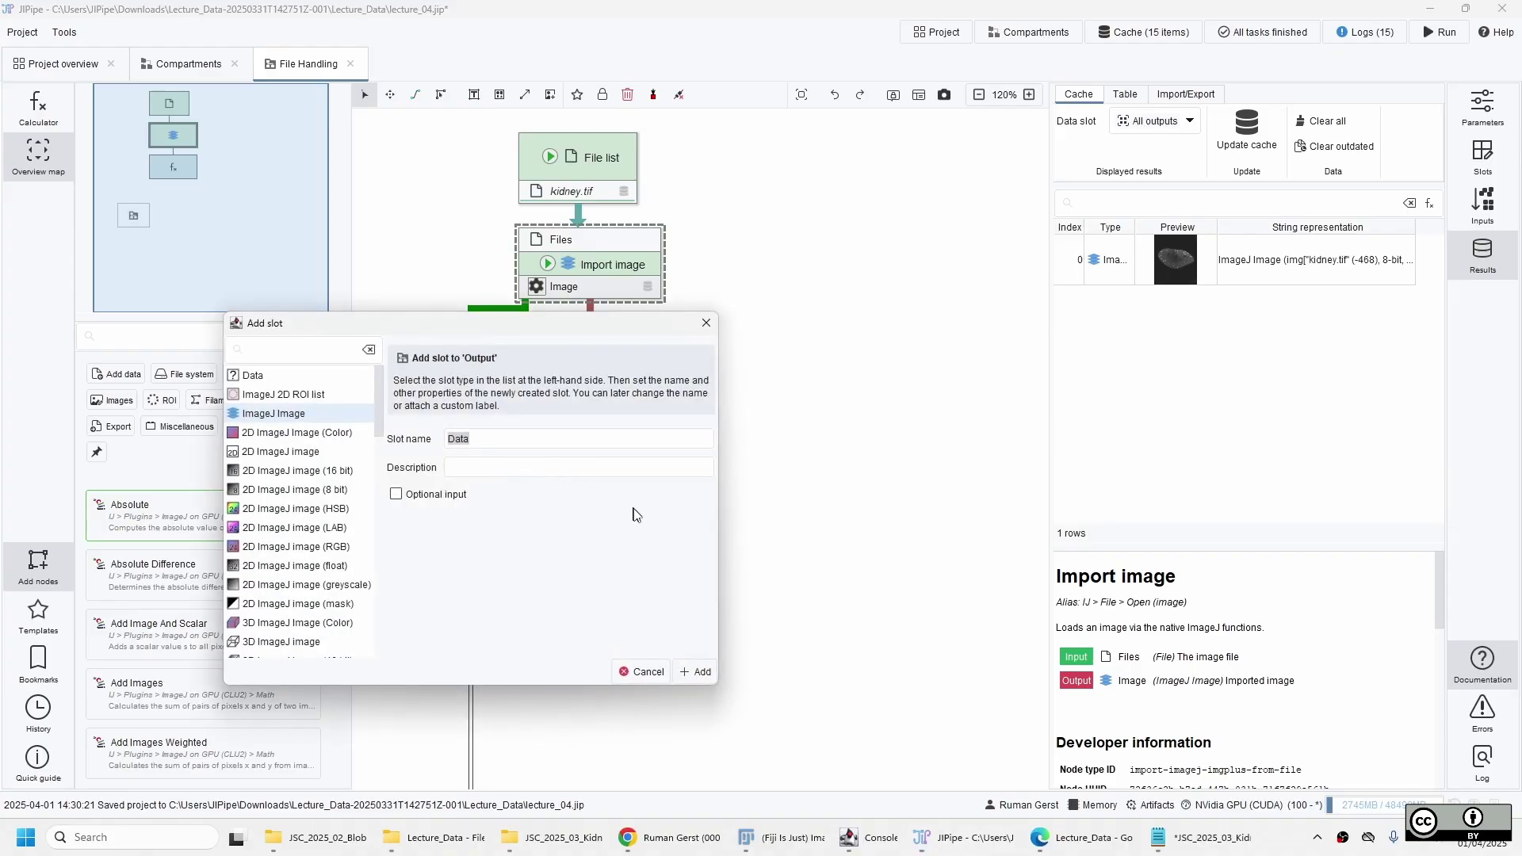
type("Raw")
left_click(702, 673)
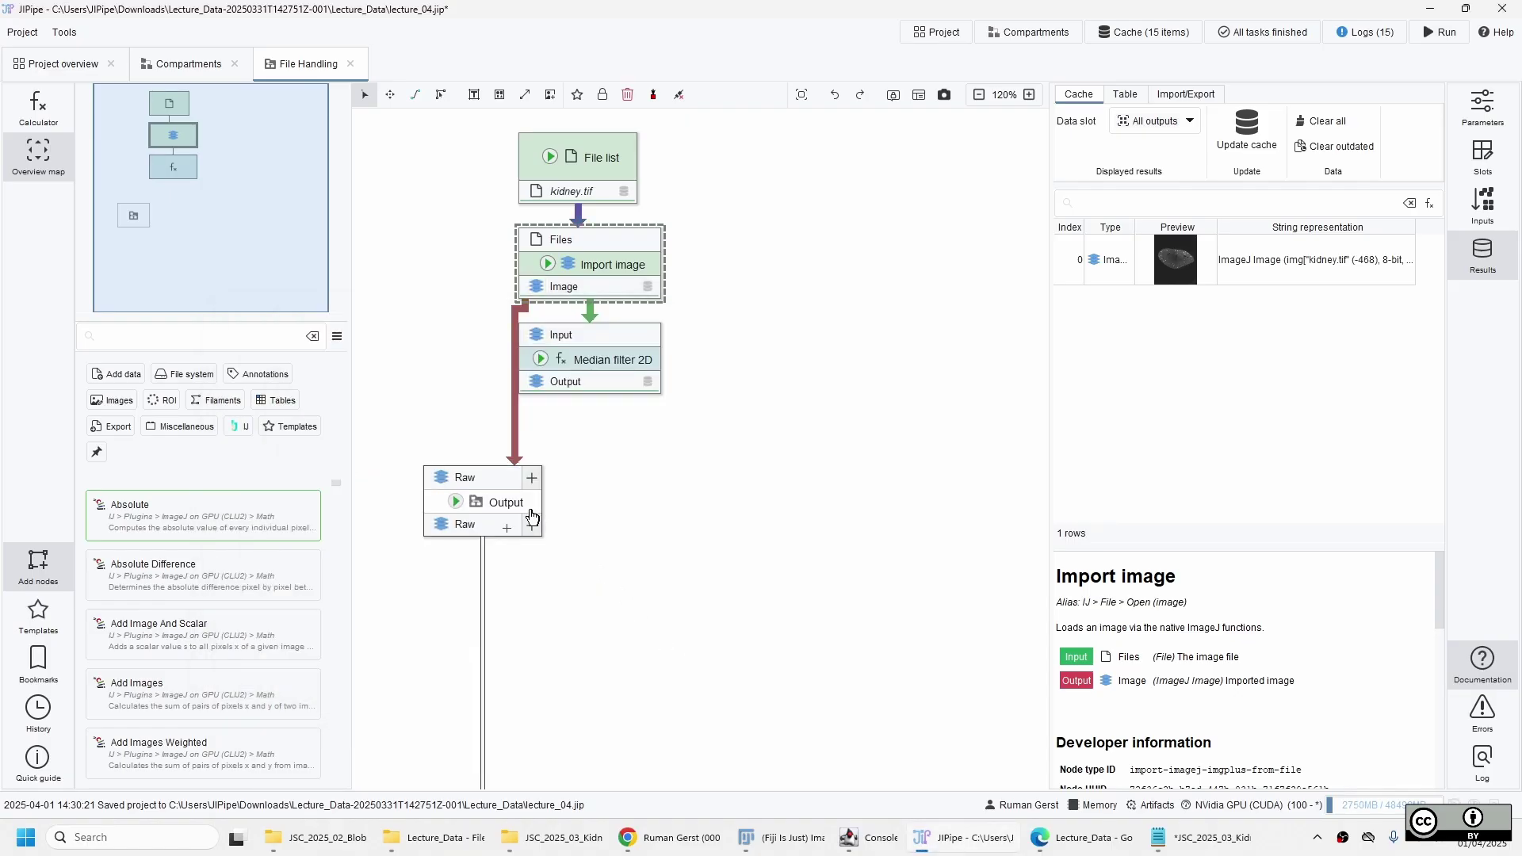
Shift the Output node left and connect Median filter 2D's Output to a new ImageJ Image slot named Preprocessed on it
left_click_drag(522, 509, 474, 510)
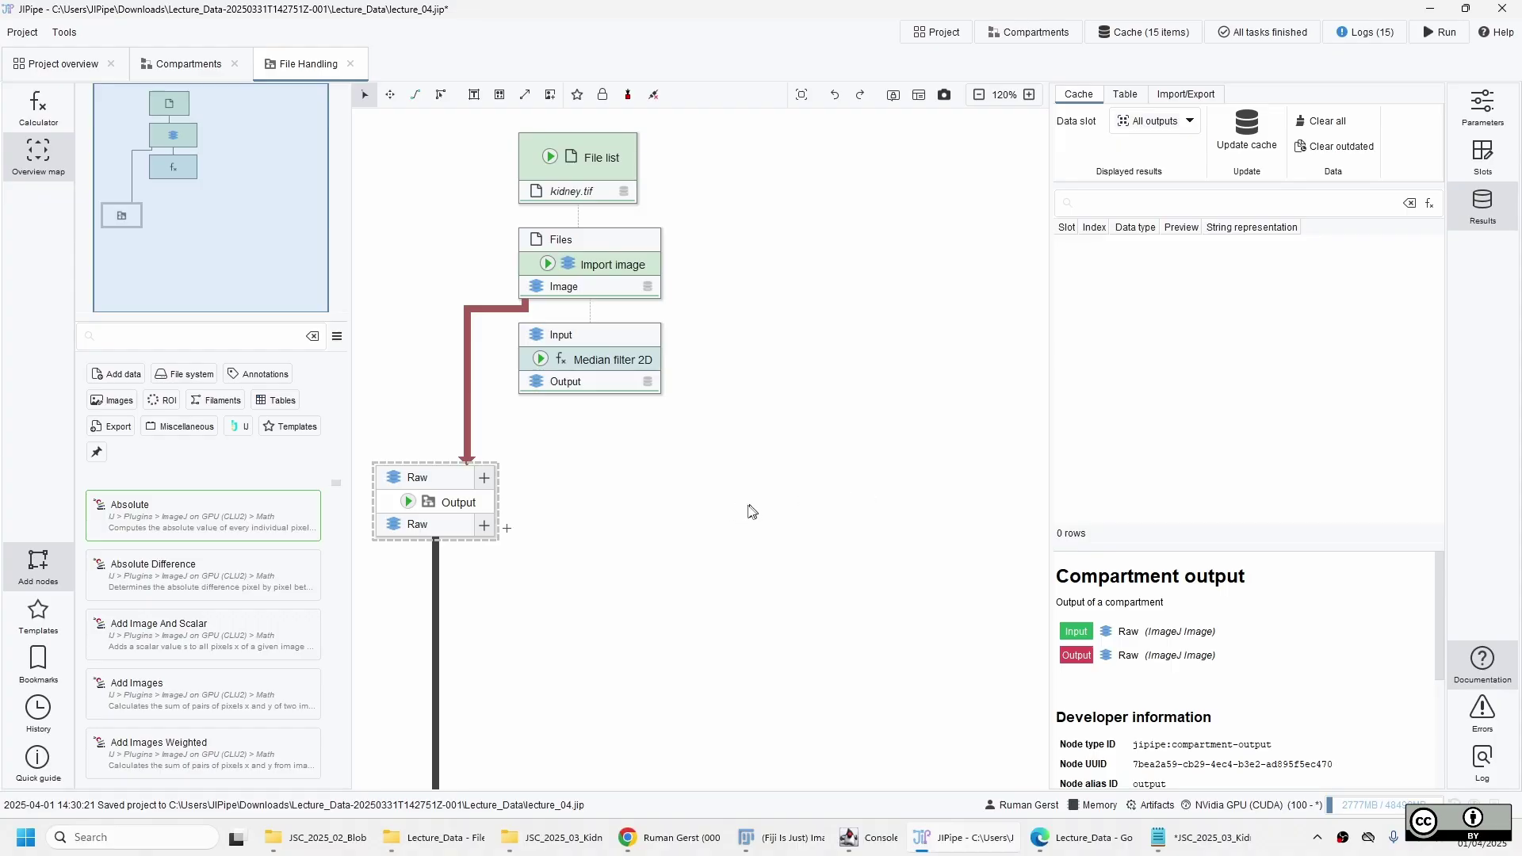
left_click(569, 381)
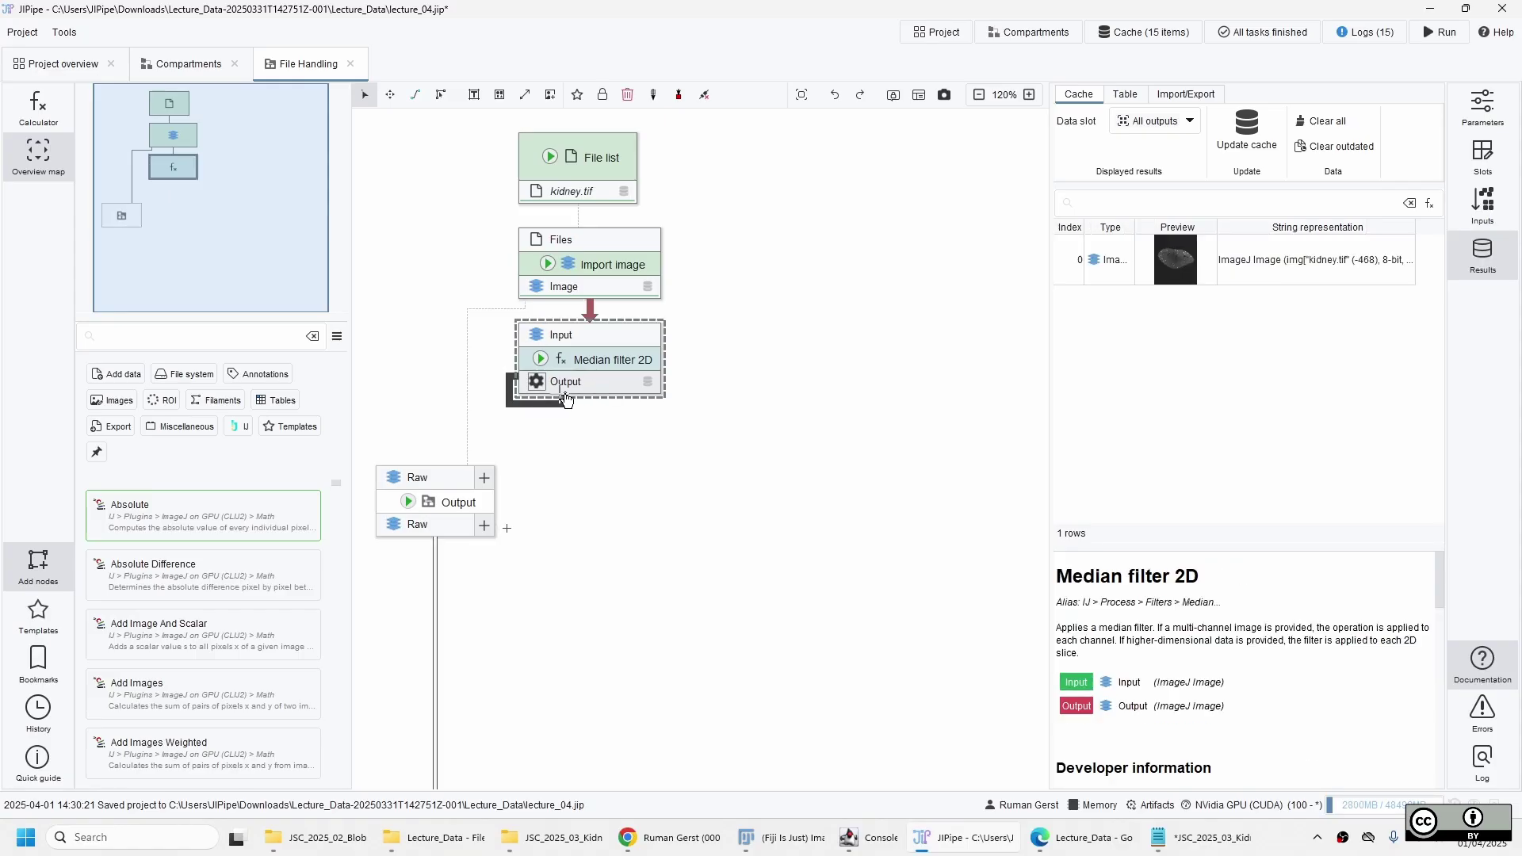
left_click_drag(566, 399, 491, 484)
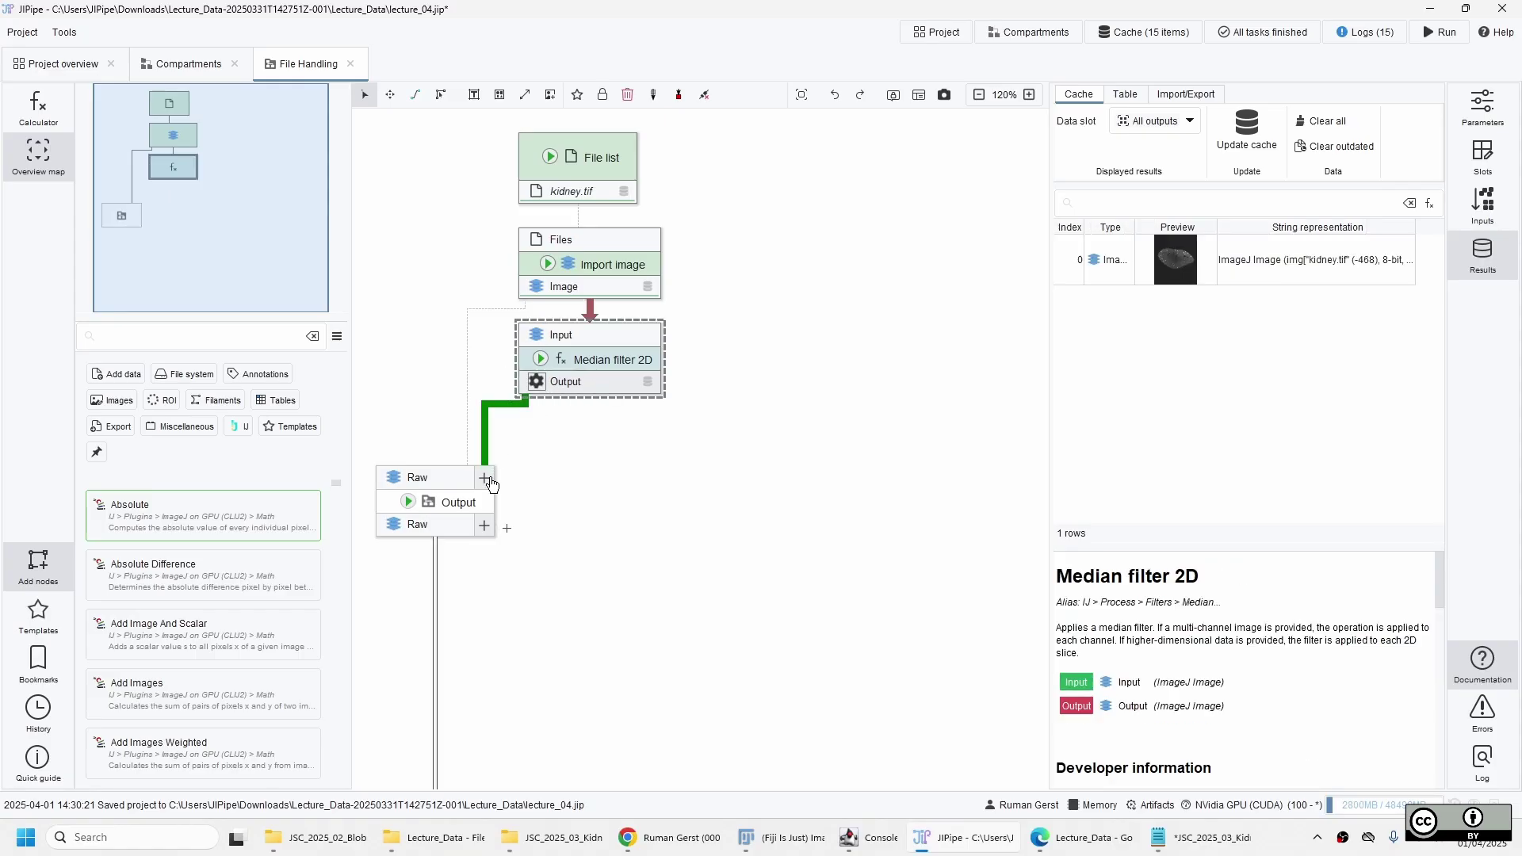
left_click_drag(490, 484, 491, 483)
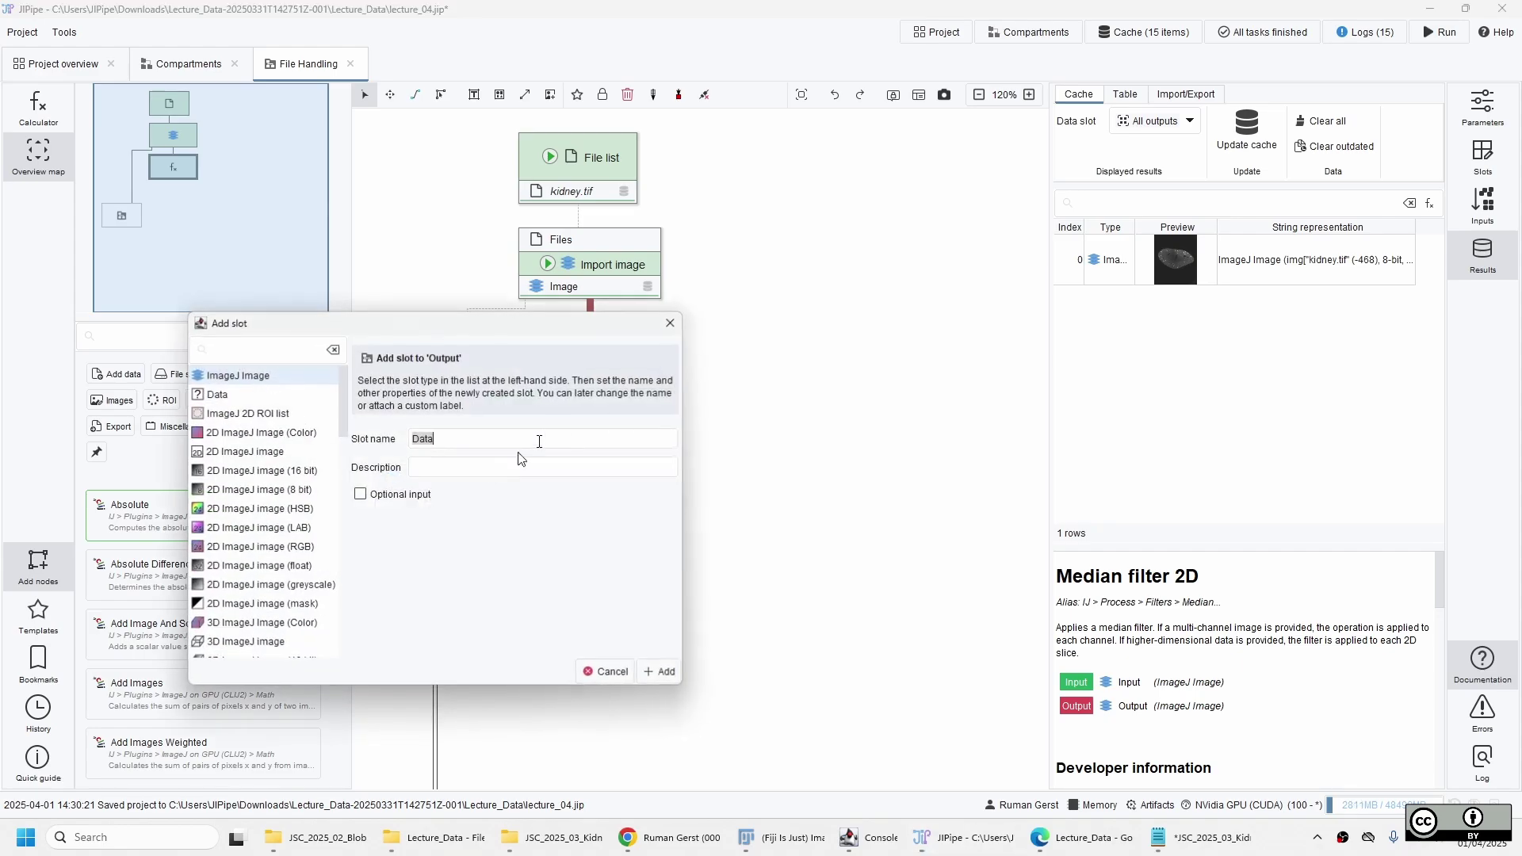
left_click_drag(536, 327, 921, 413)
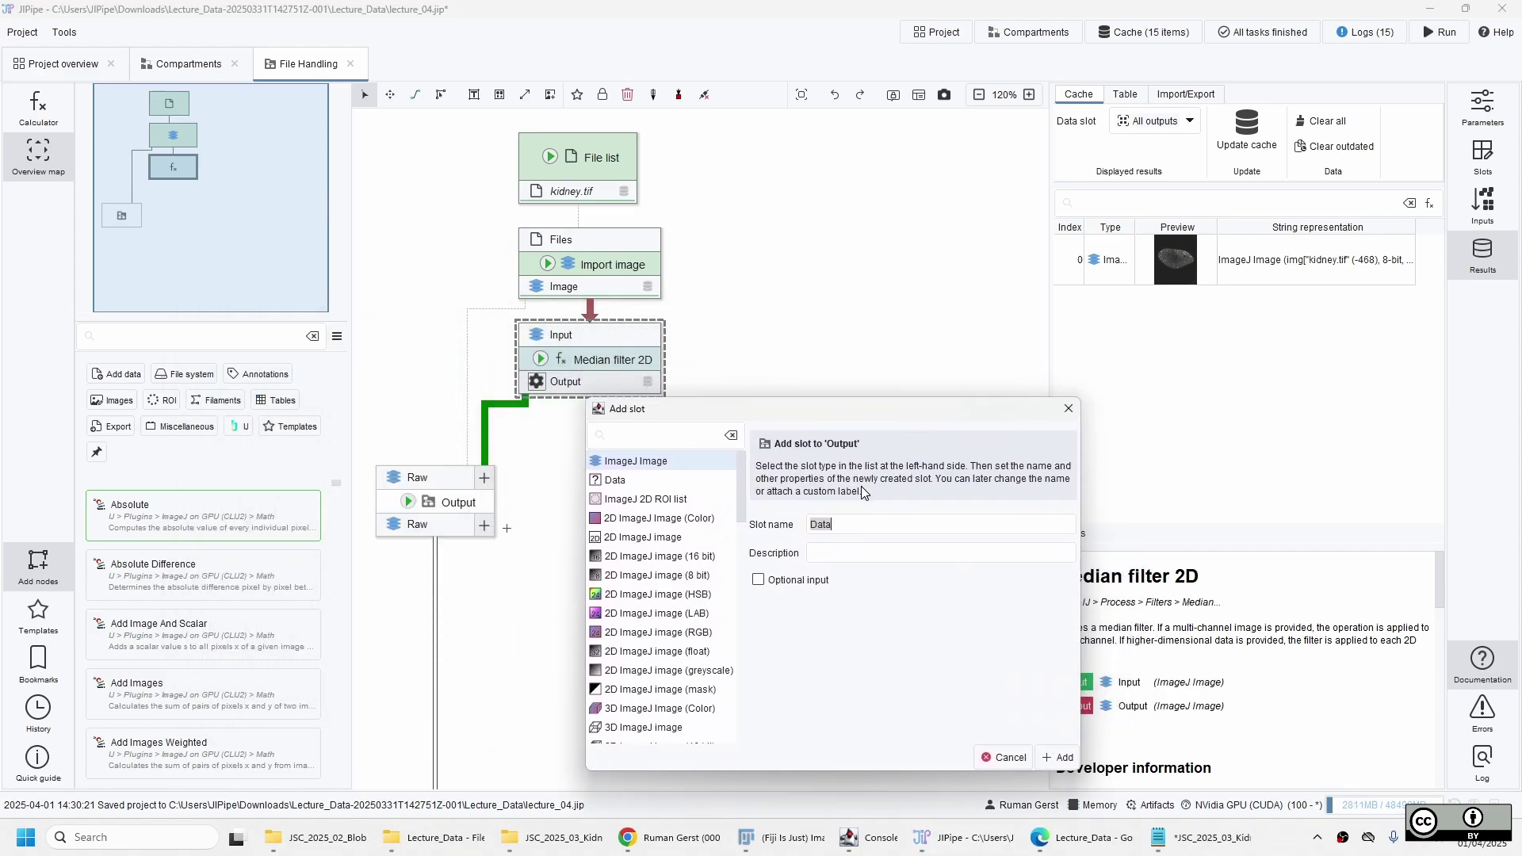
type("Preprocessed")
key("Return")
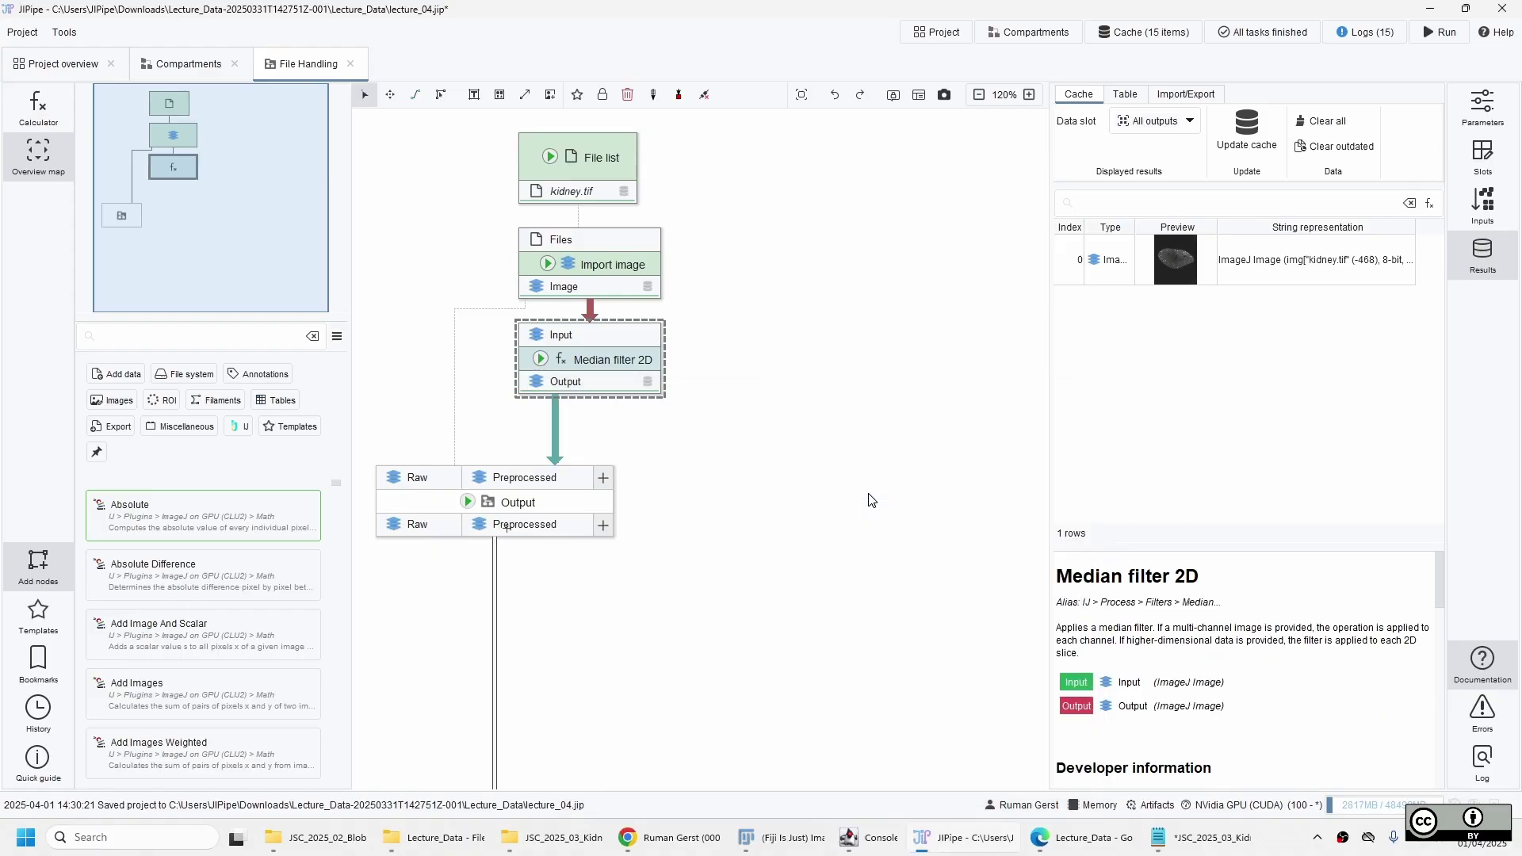
left_click(604, 480)
scroll(382, 483, "down", 12)
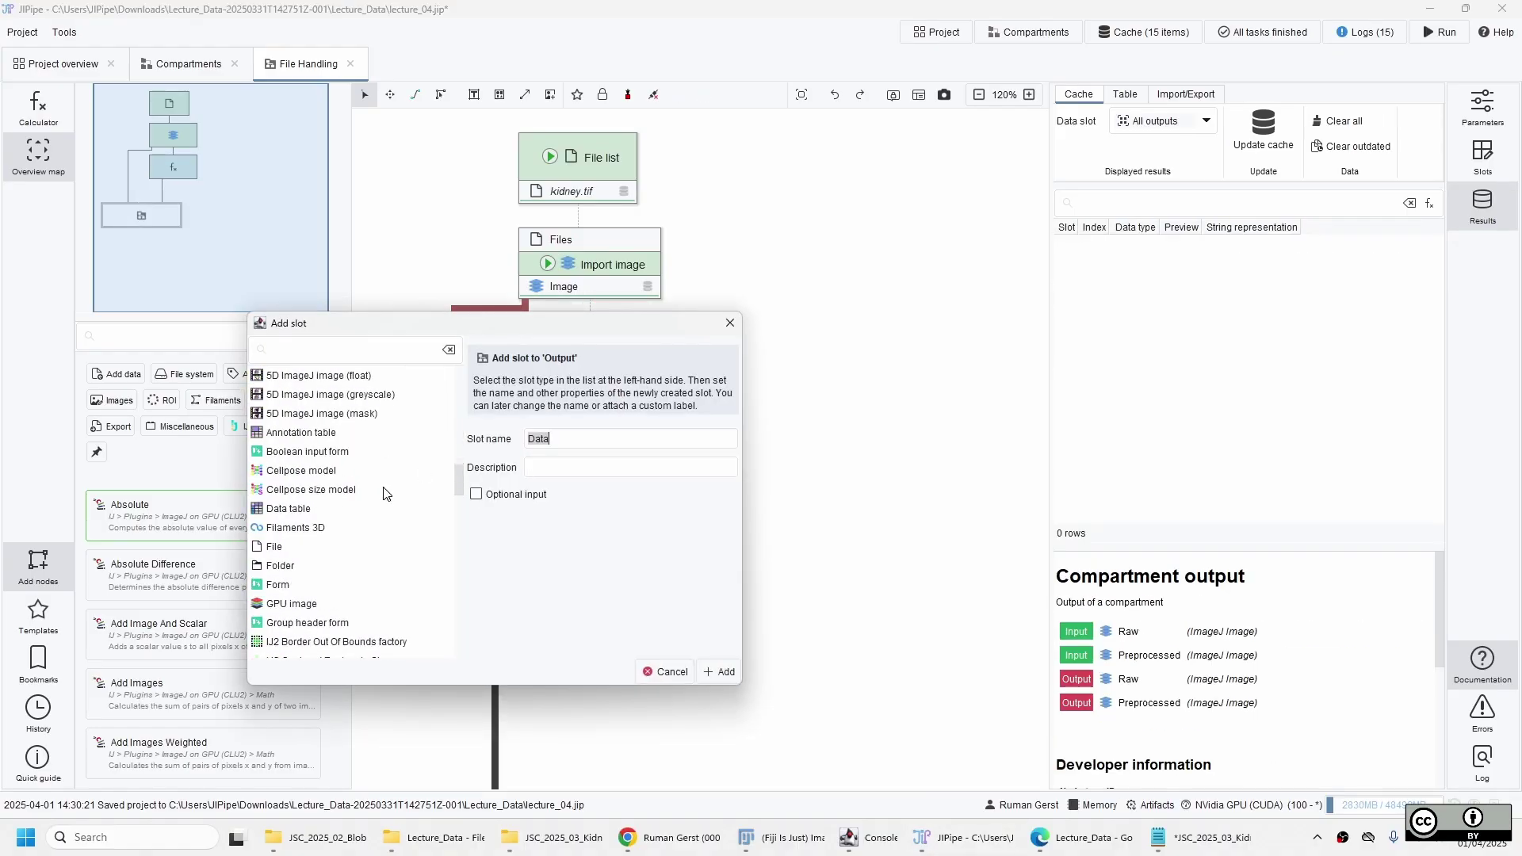
scroll(377, 500, "down", 10)
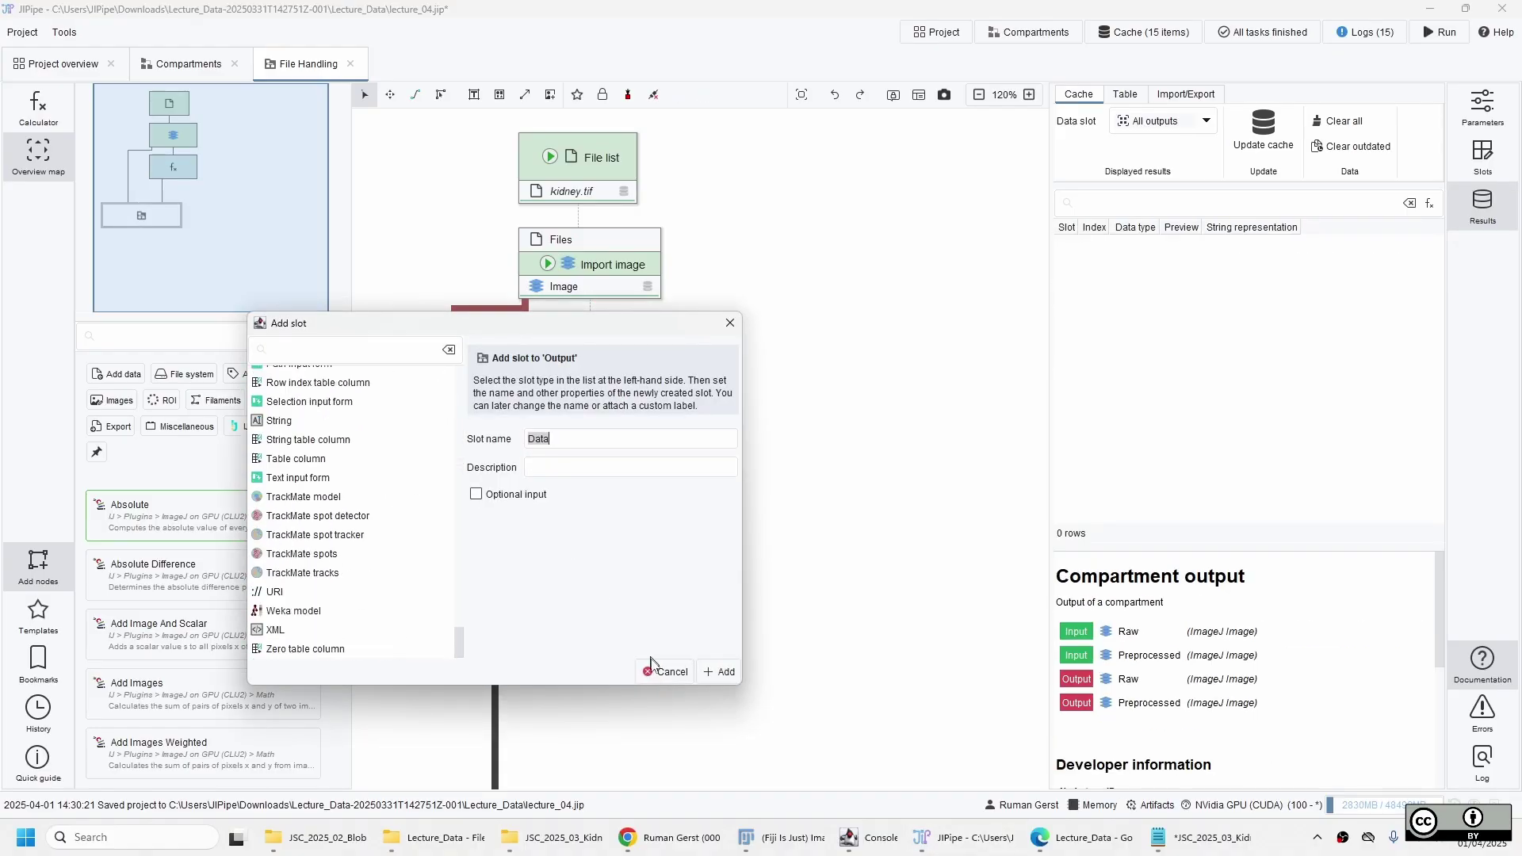
left_click(659, 672)
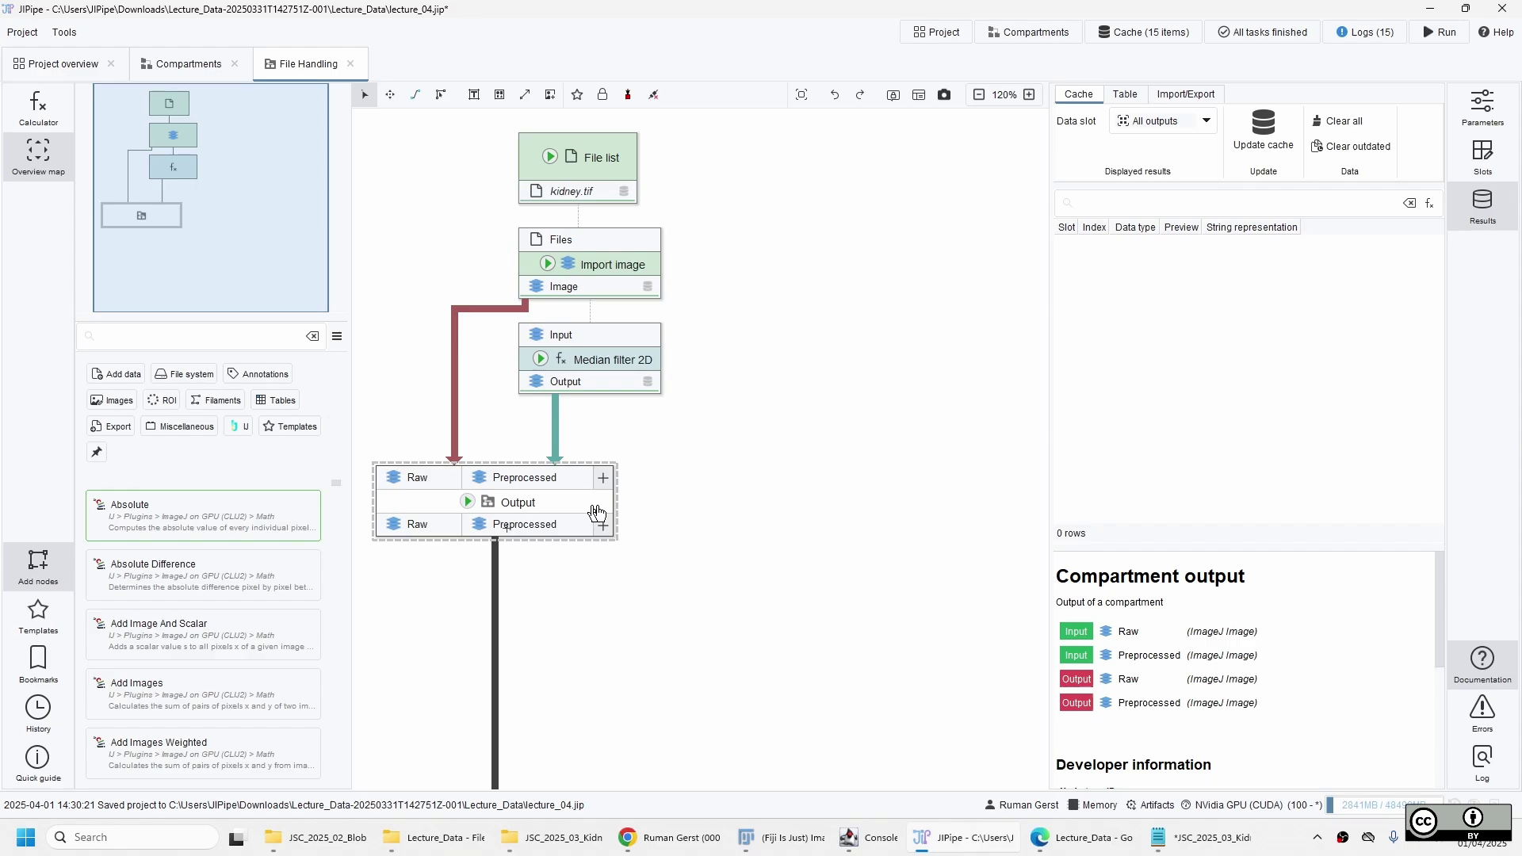
Update the Output node's cache for its Raw and Preprocessed results and save the project
right_click(468, 503)
left_click(509, 513)
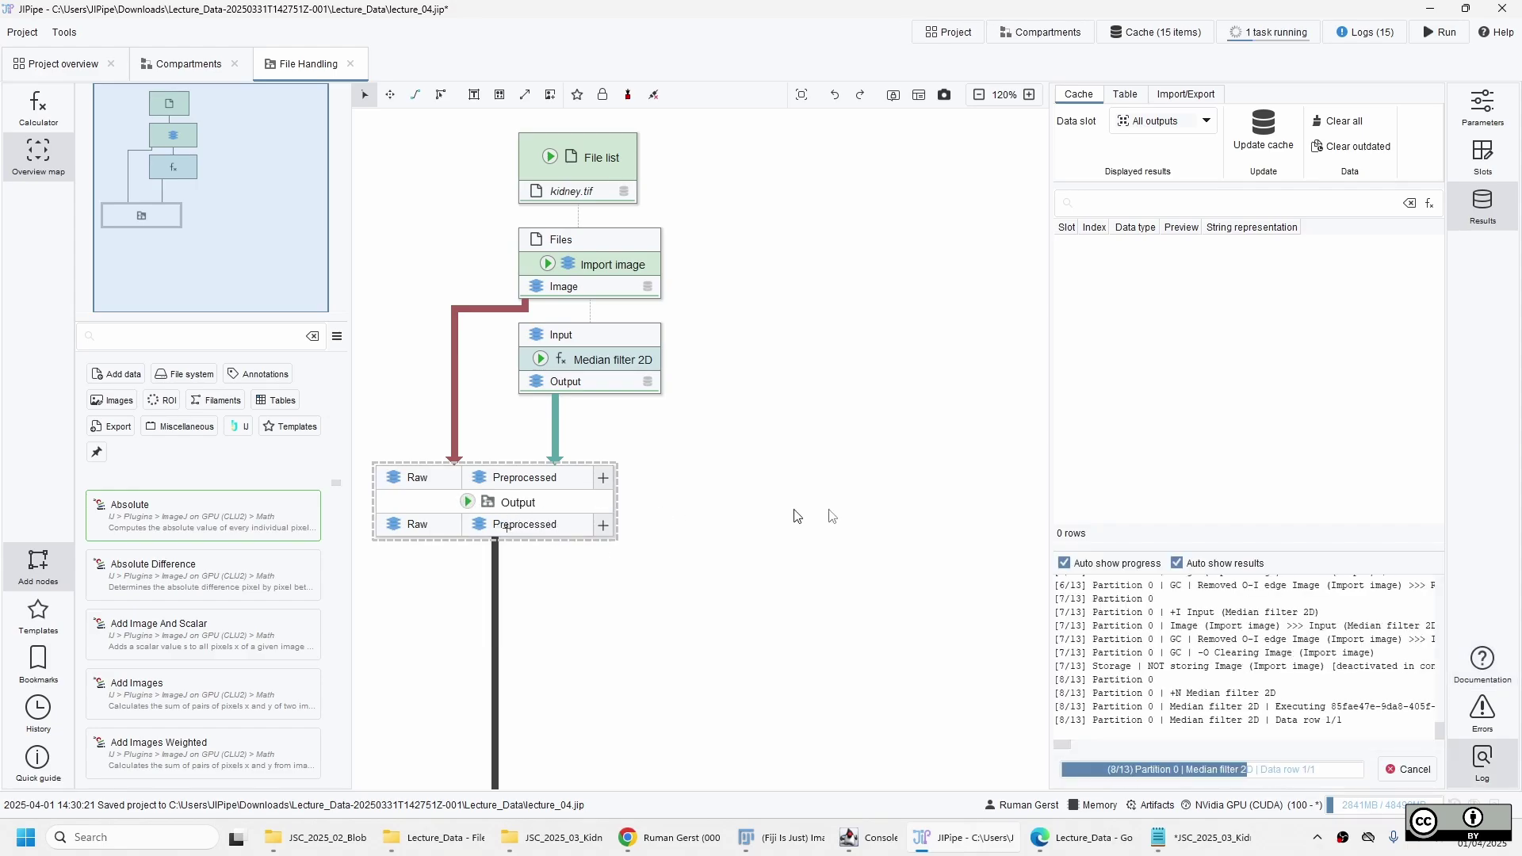
left_click(1086, 286)
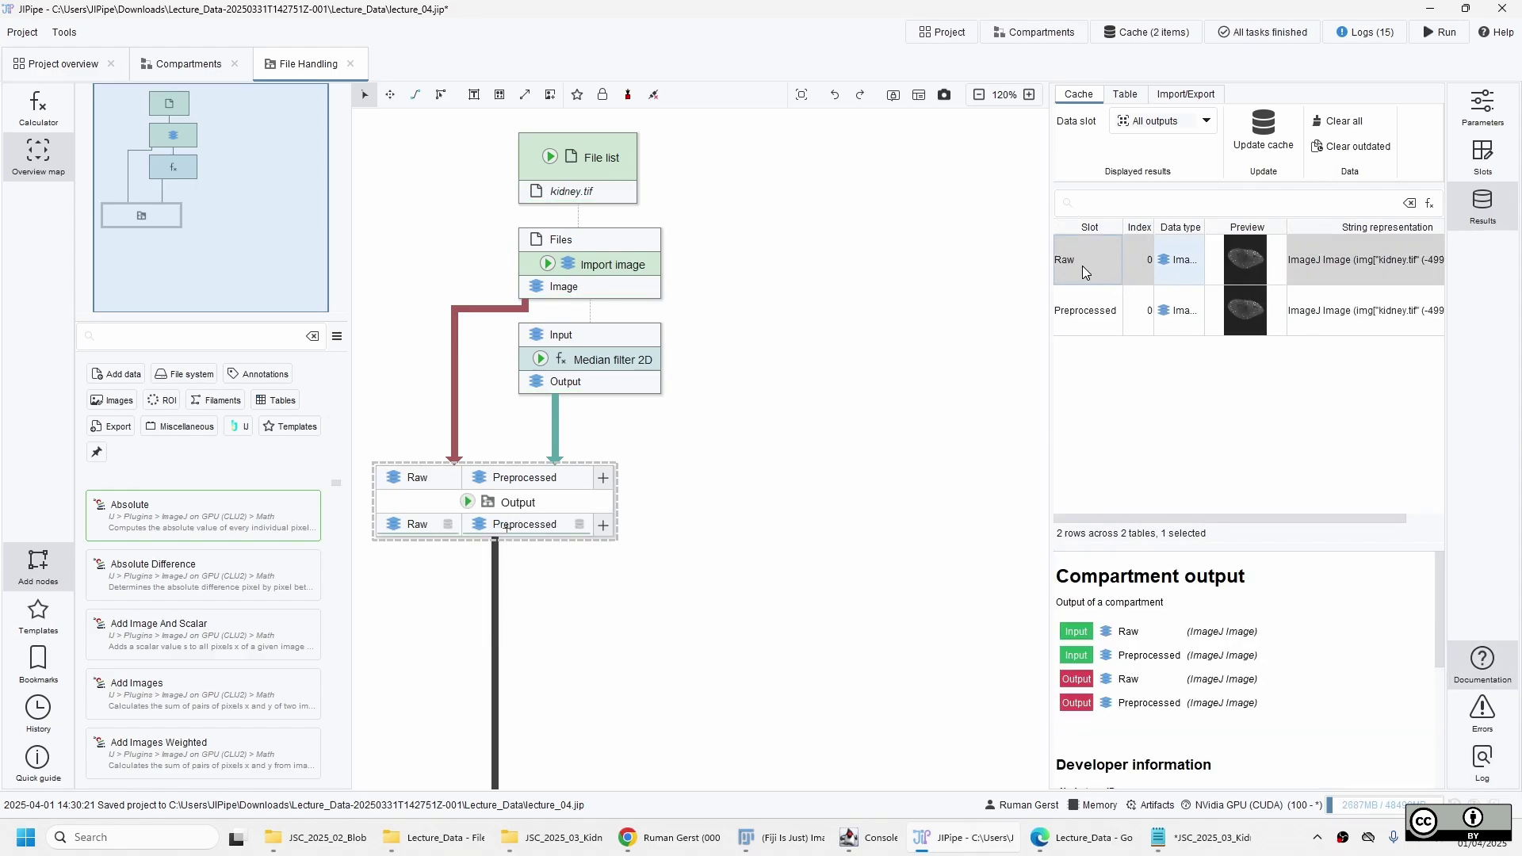
left_click(1110, 312)
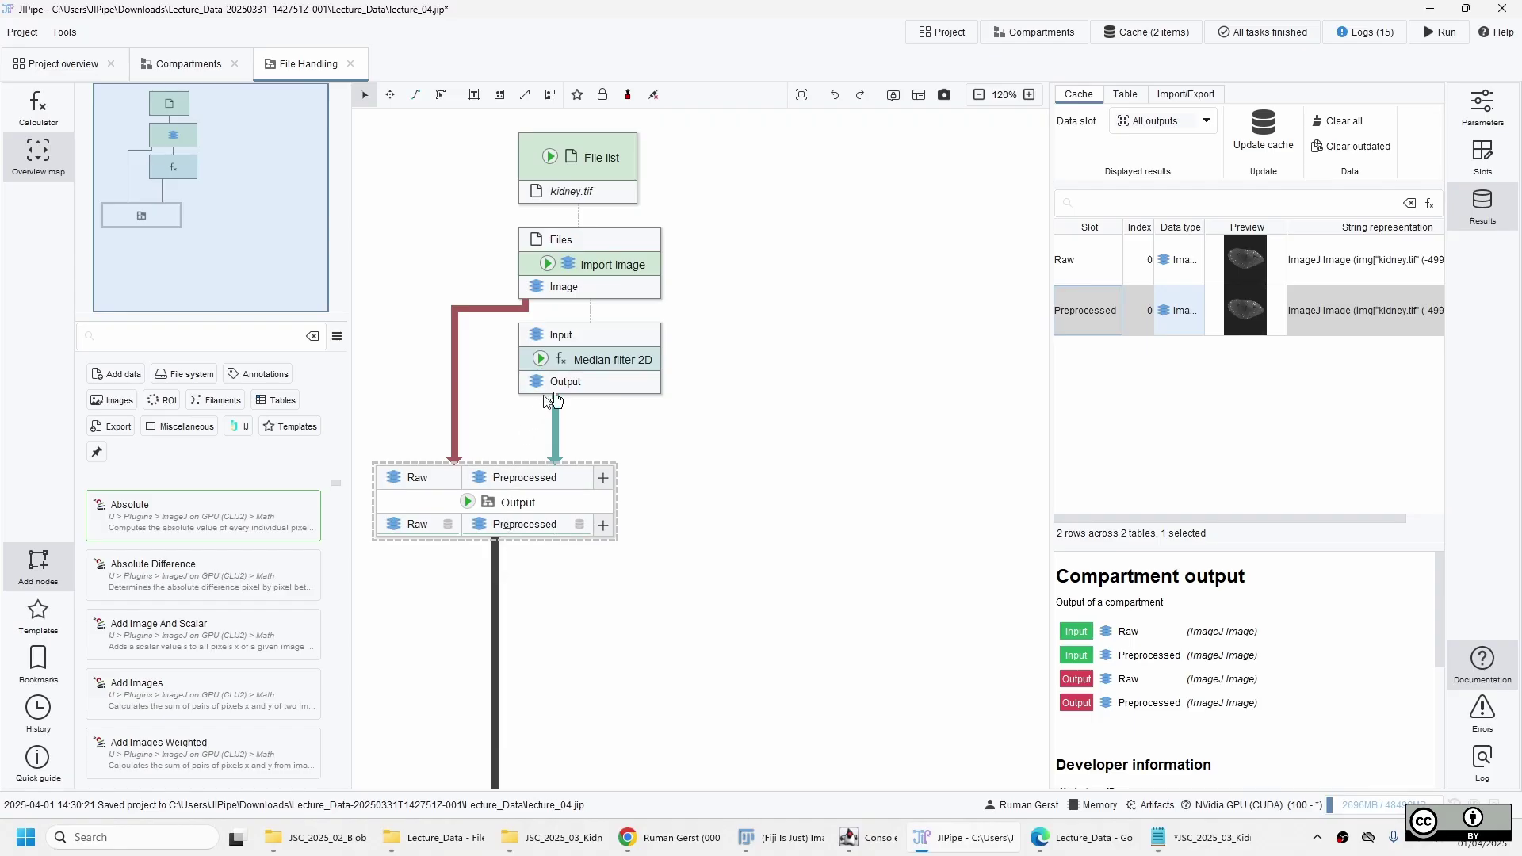
left_click(670, 494)
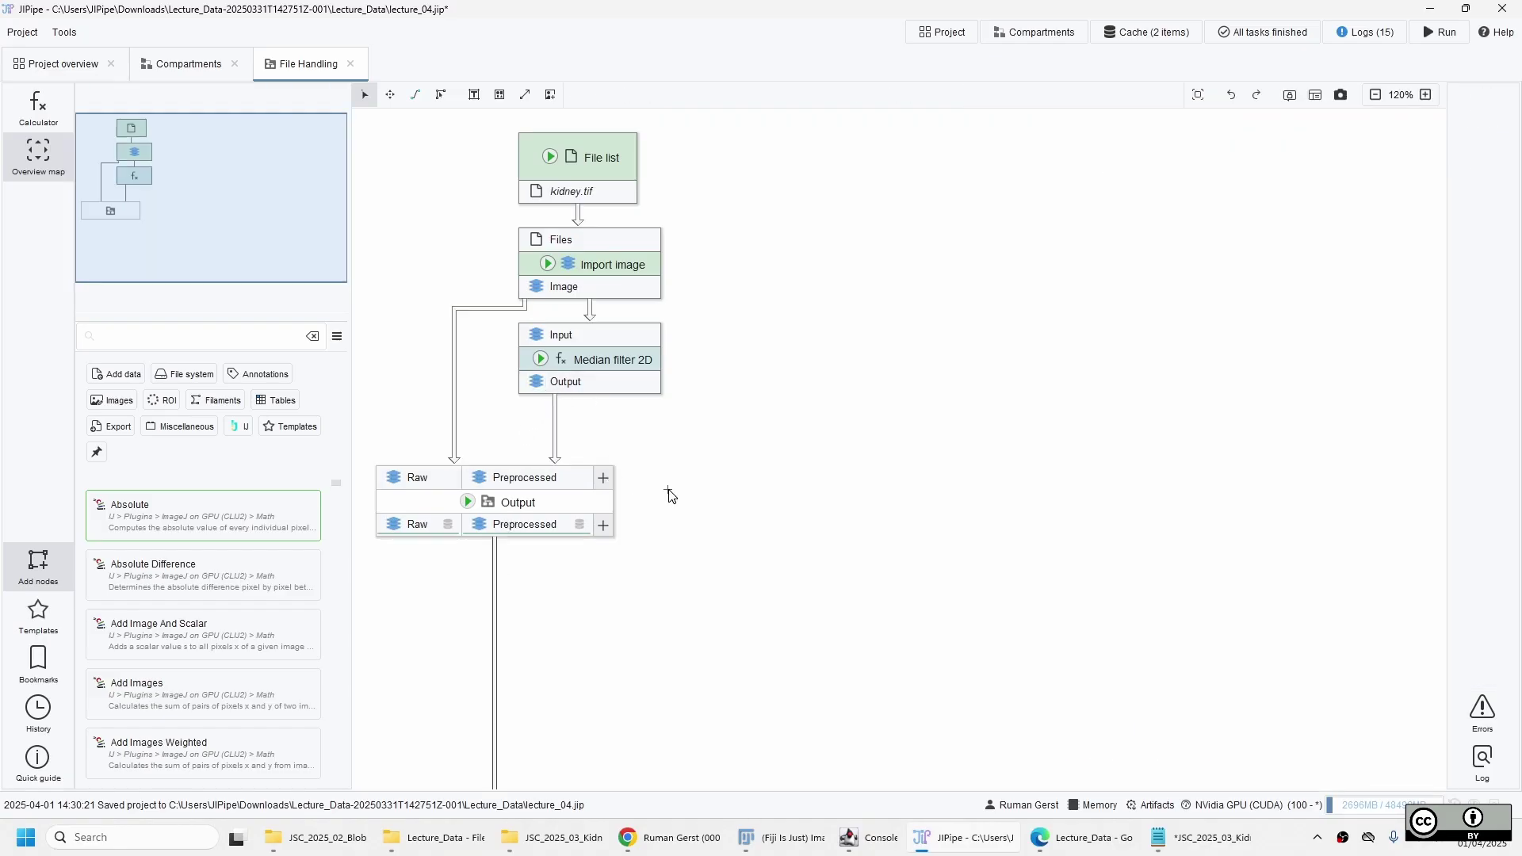
key("ctrl+s")
Open the Tissue compartment and arrange its nodes so the File Handling Output sits clear above Auto threshold 2D
left_click(205, 73)
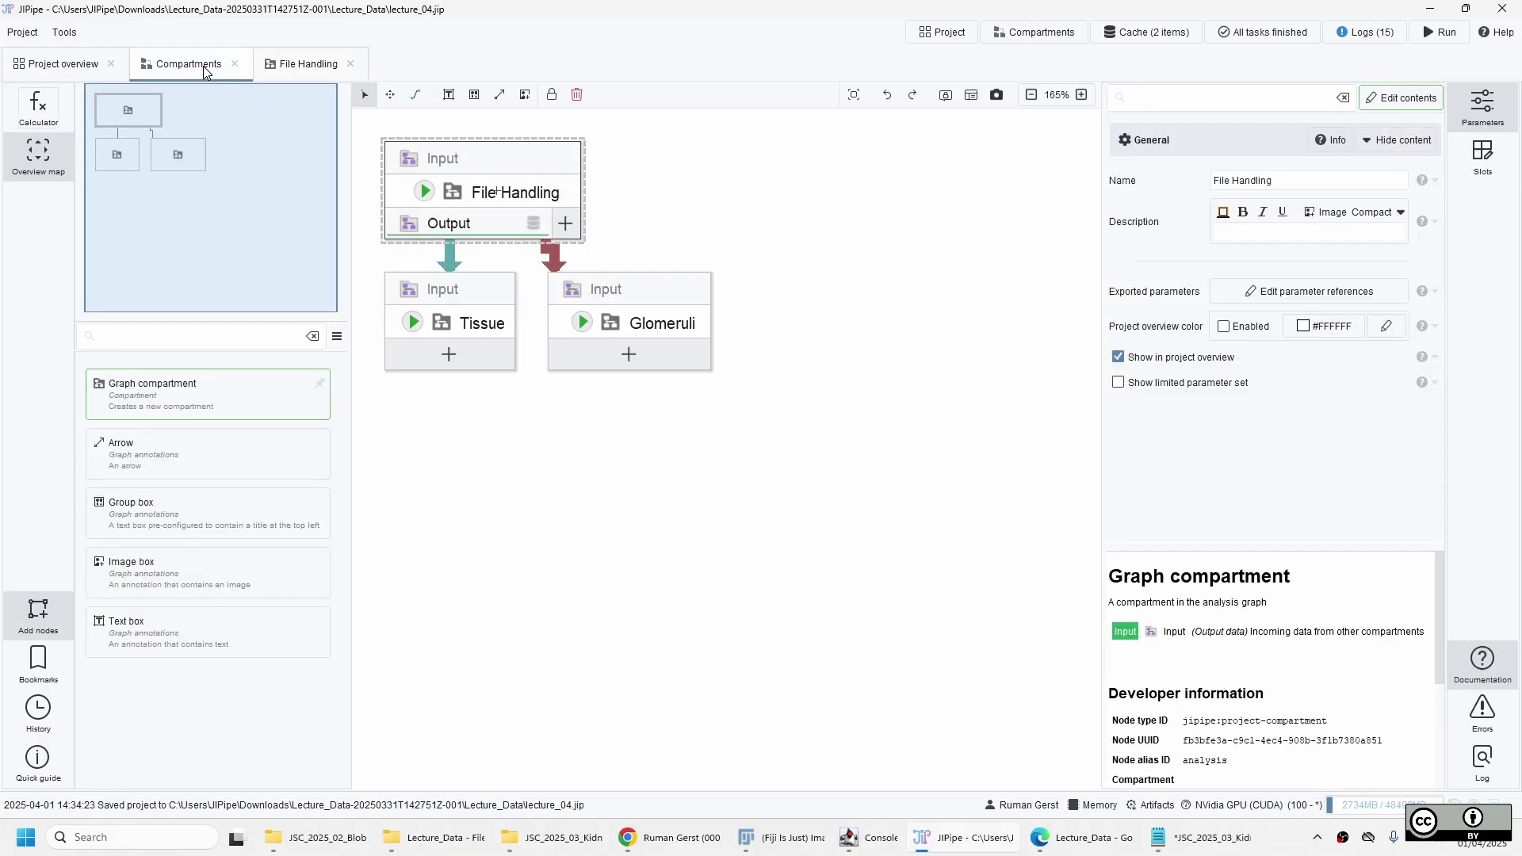
double_click(489, 330)
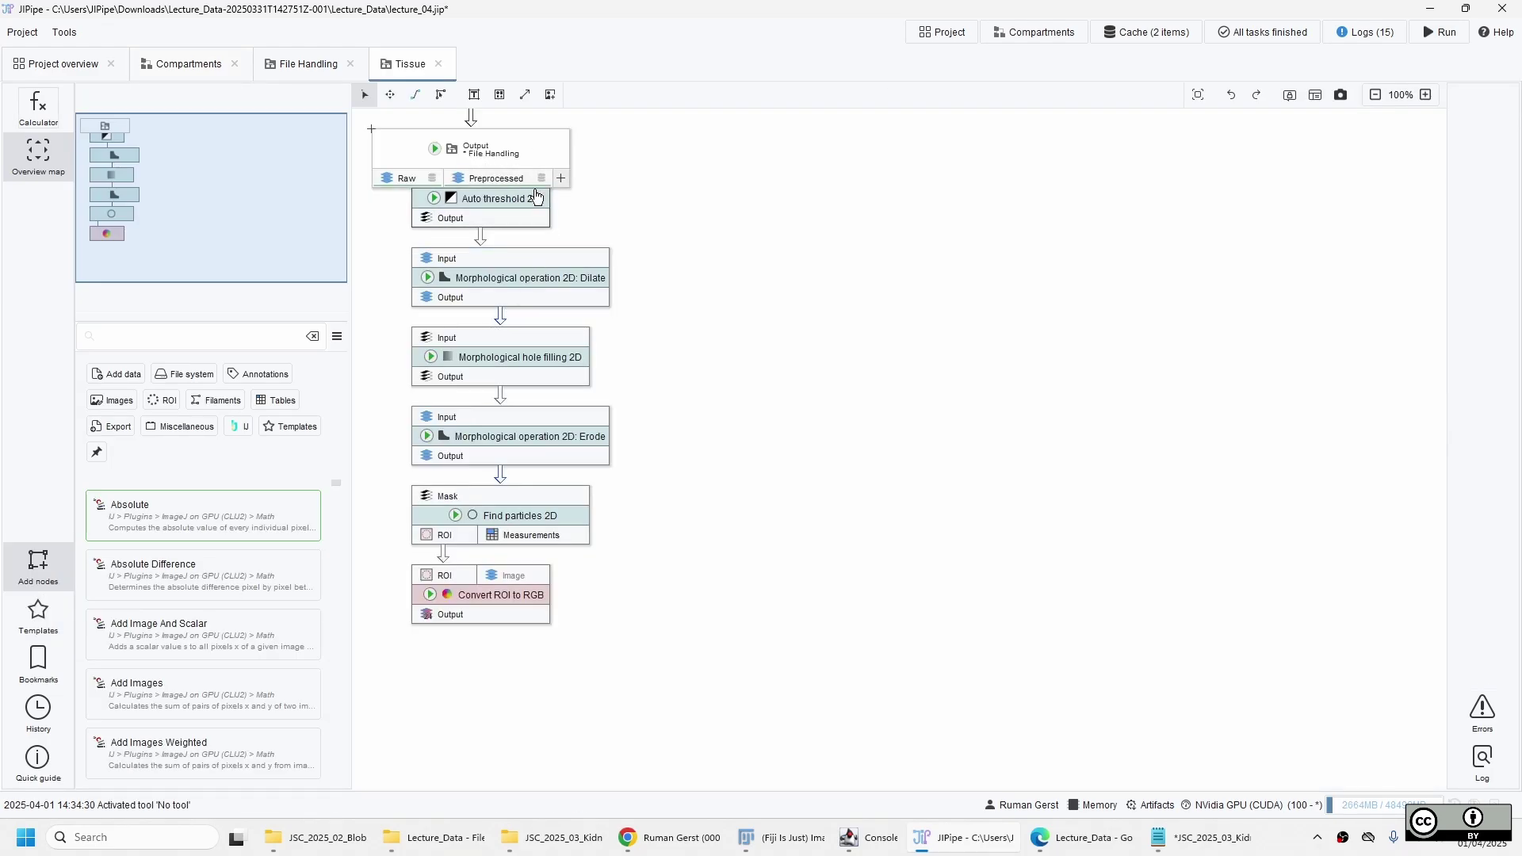
left_click(537, 184)
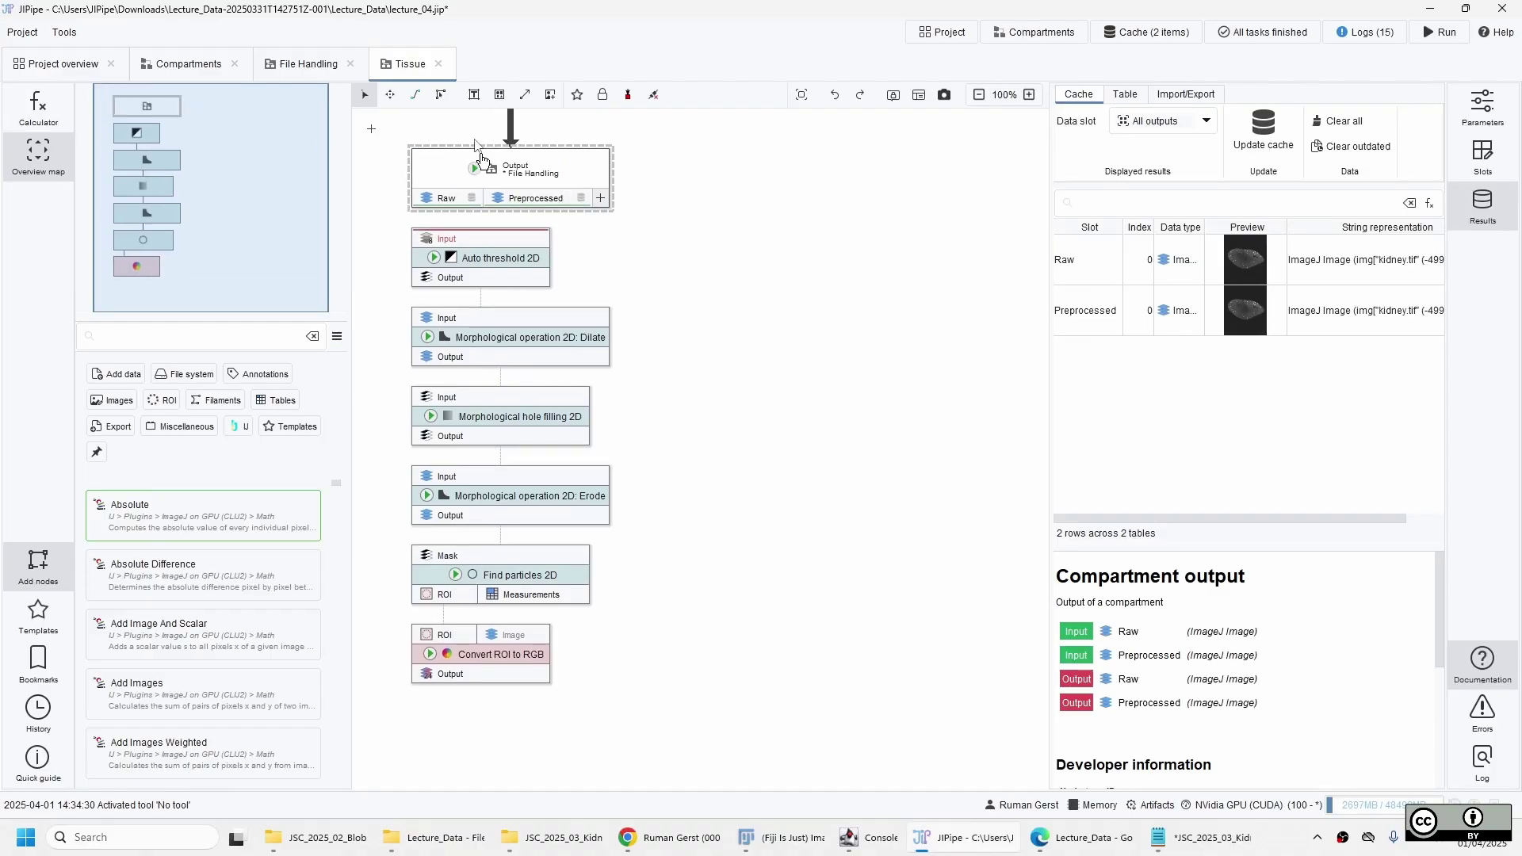
Compare the Output node in File Handling with its counterpart in Tissue and the connections in the compartment overview
left_click(303, 67)
left_click(569, 510)
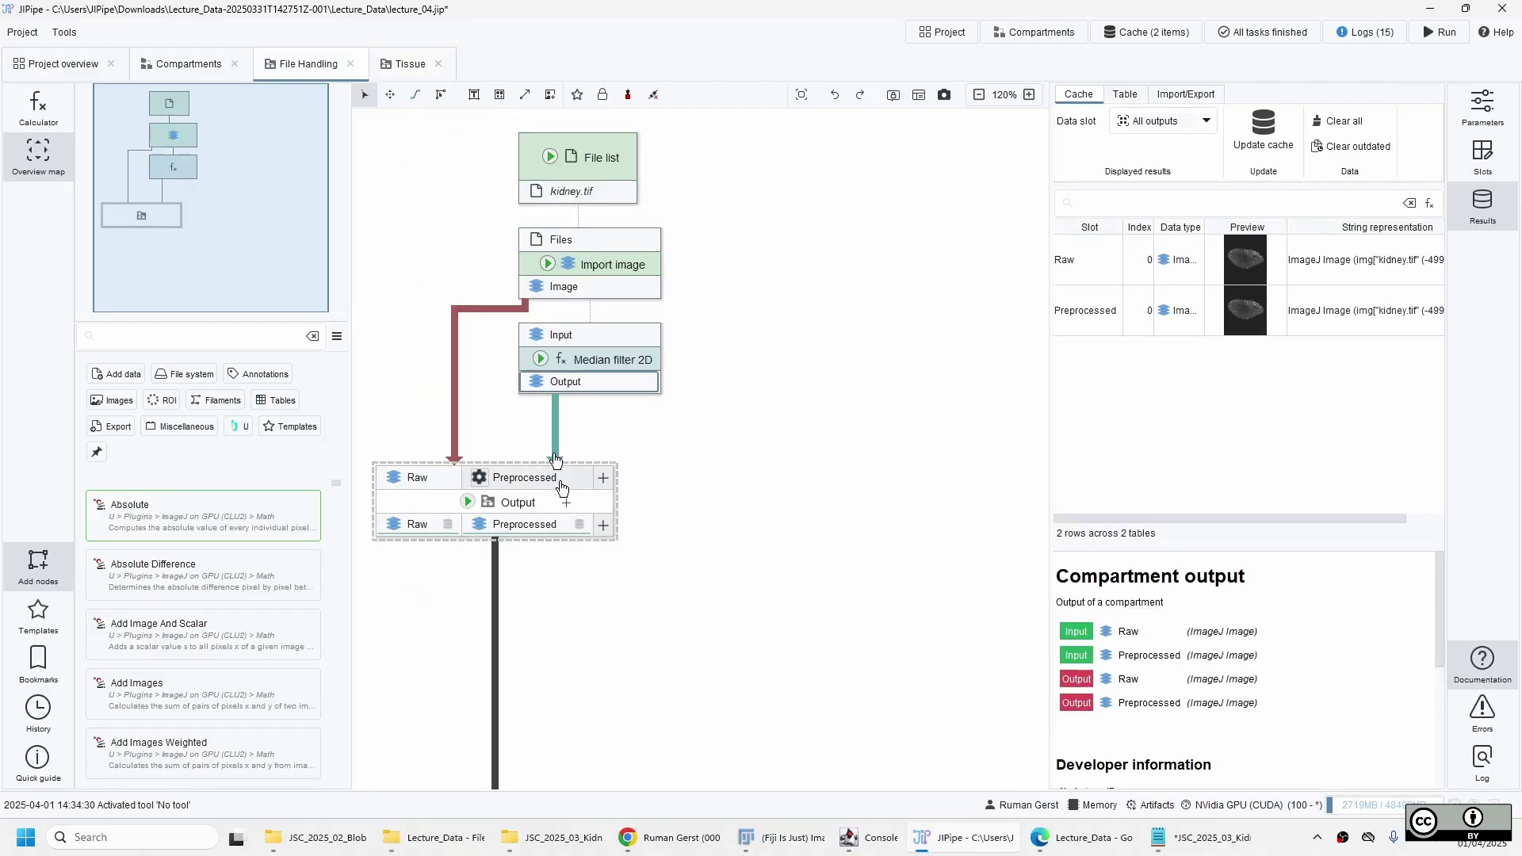
left_click(407, 65)
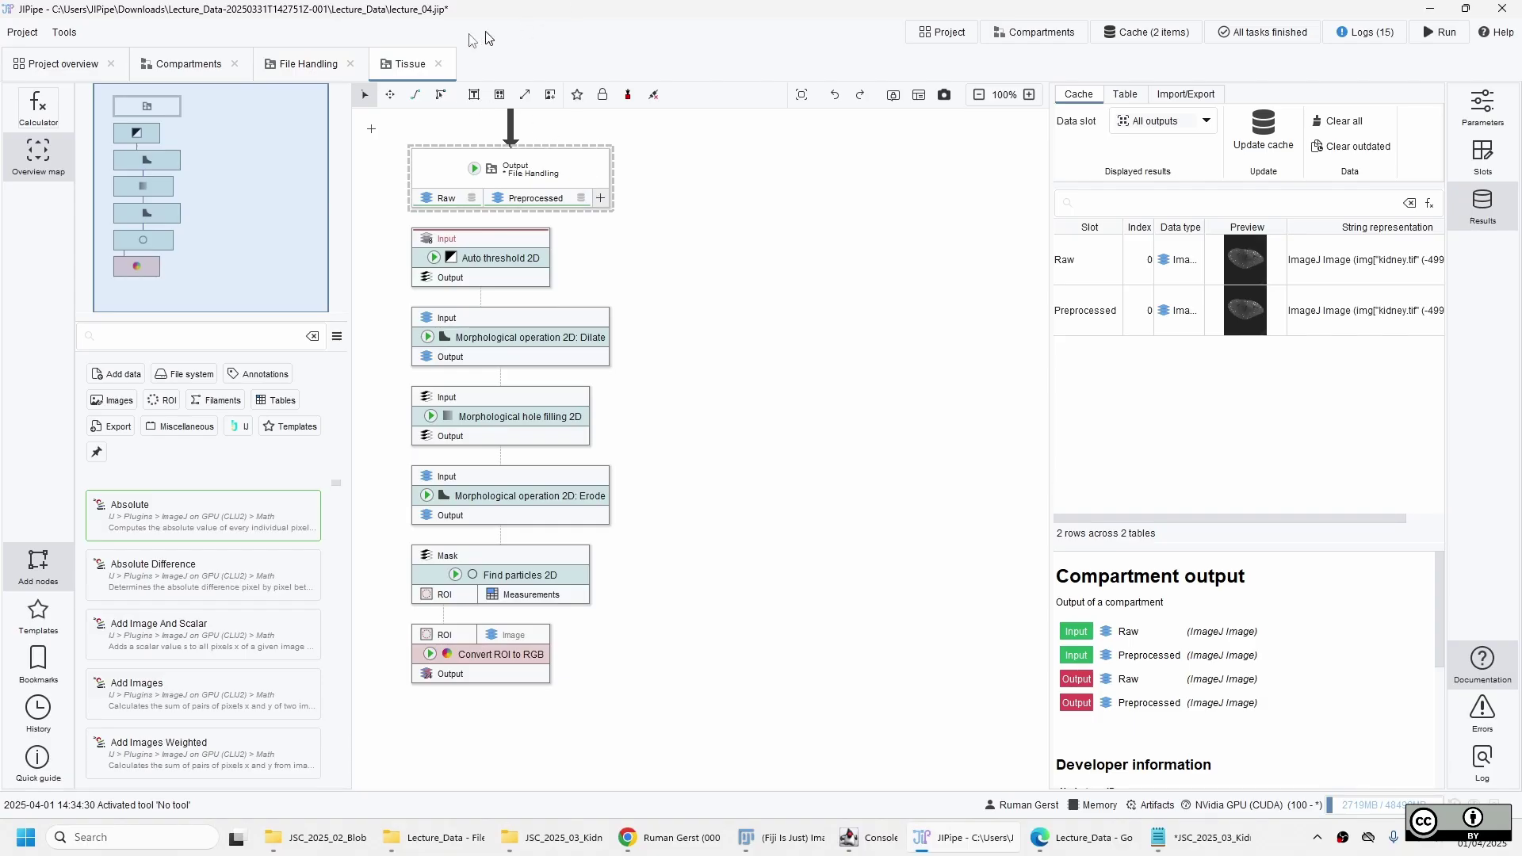
left_click(174, 65)
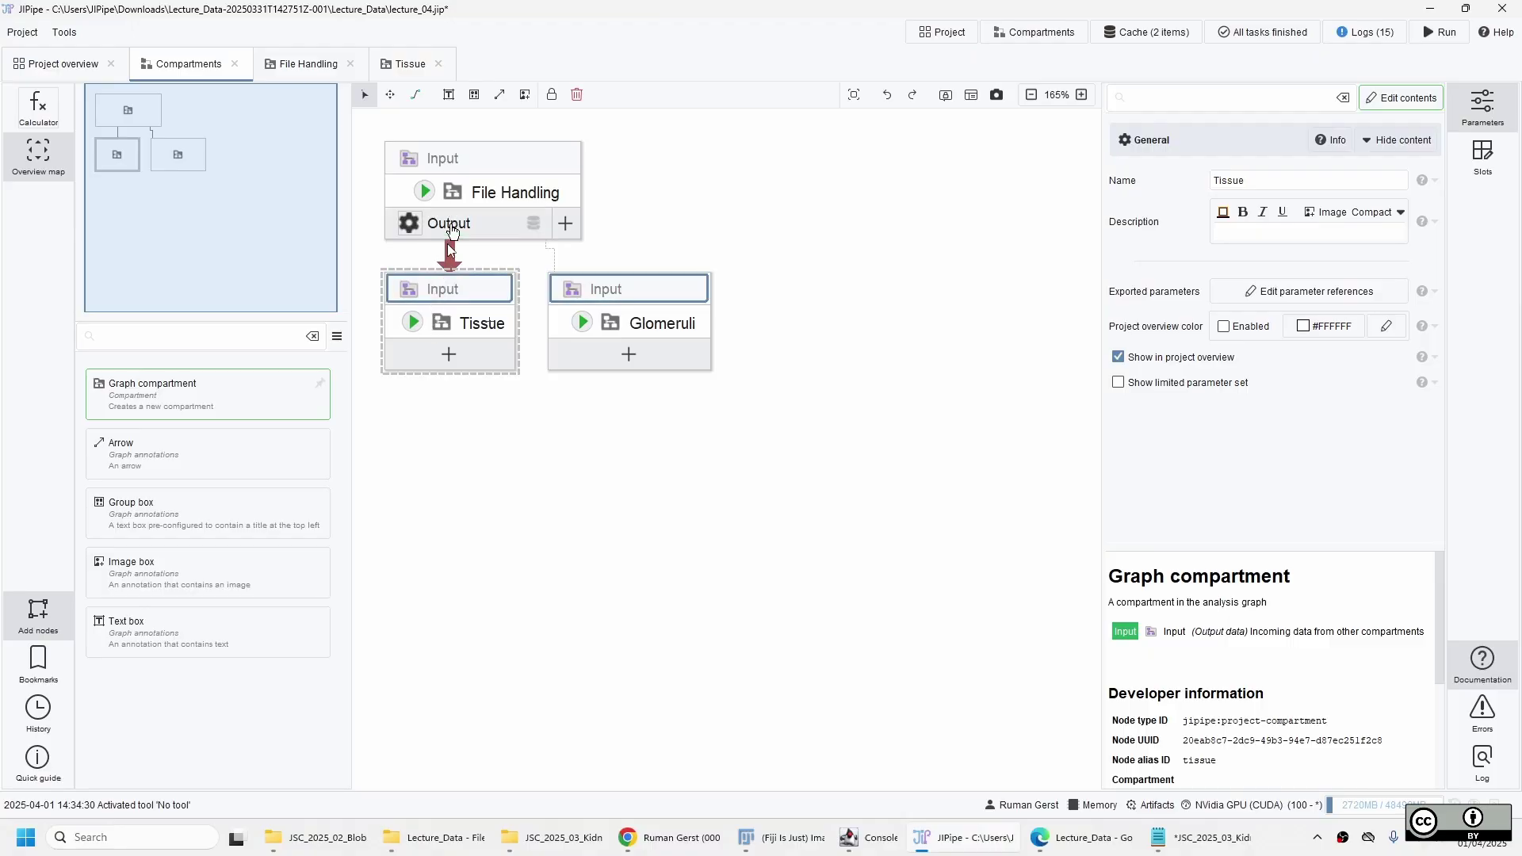
left_click(423, 70)
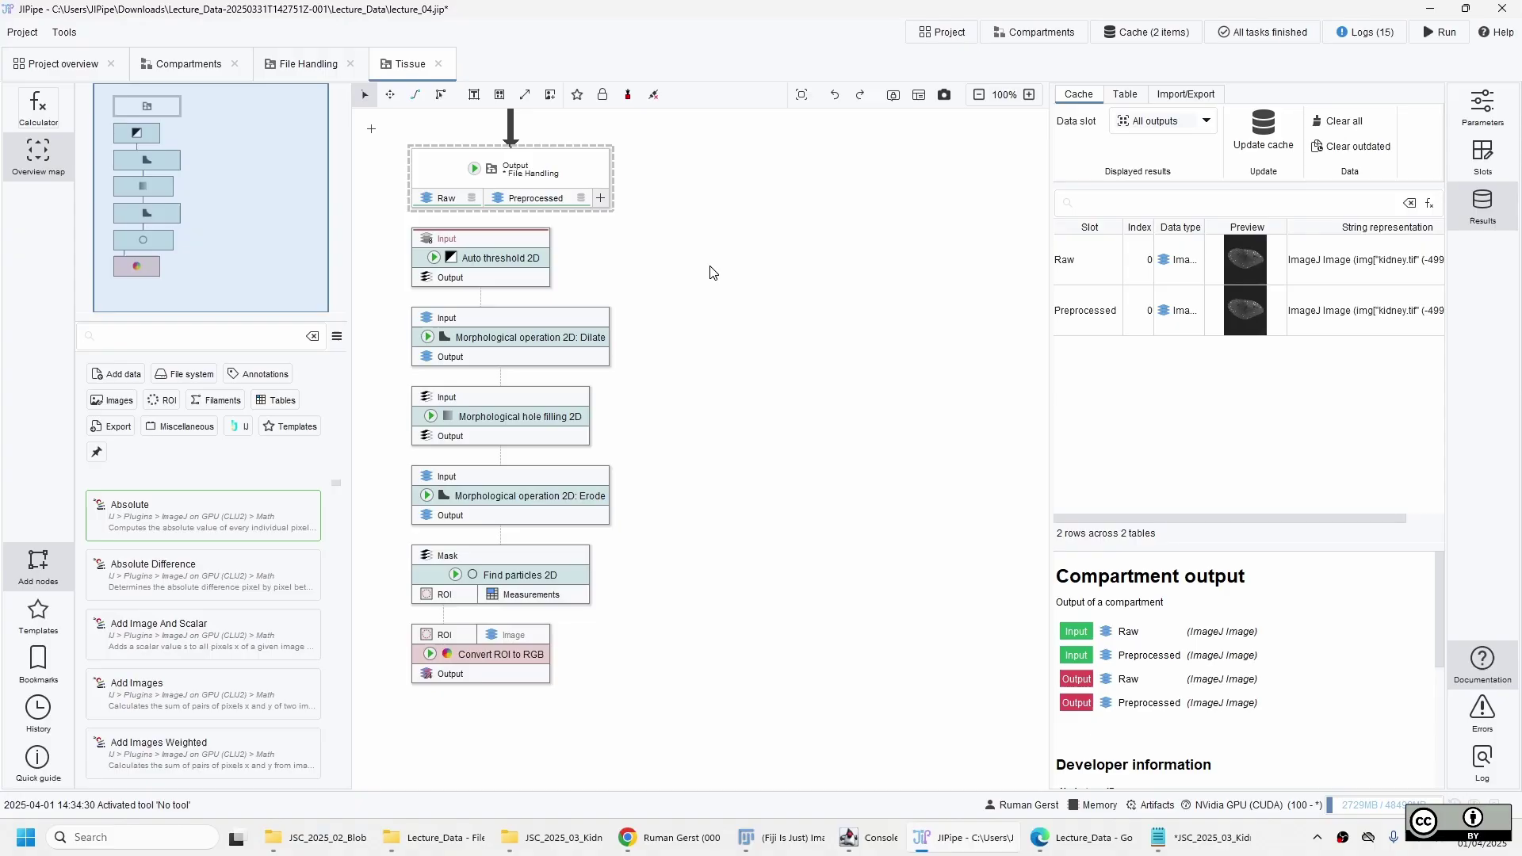
left_click(710, 267)
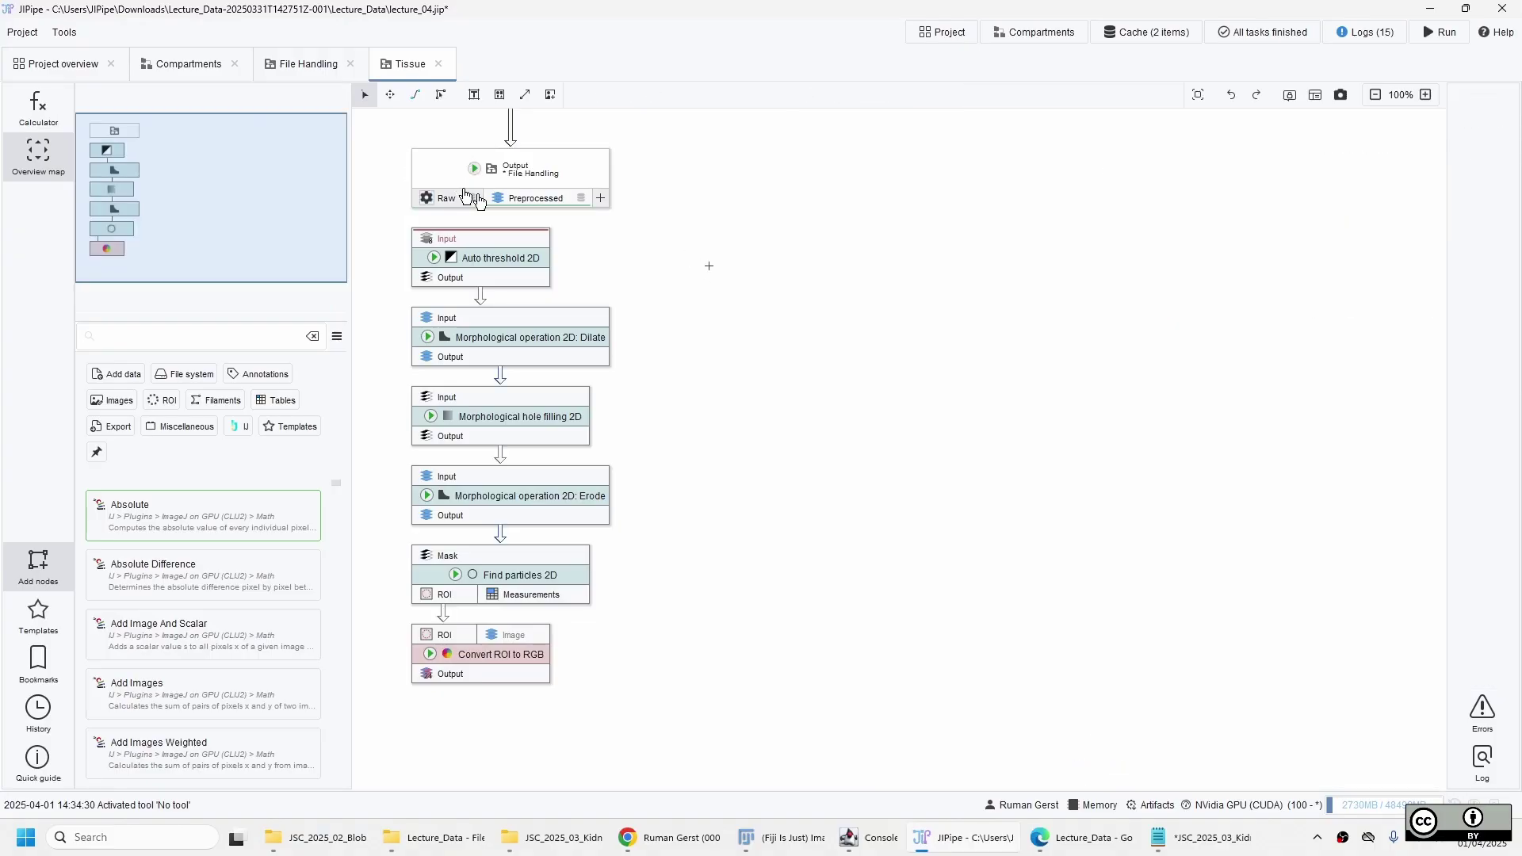
double_click(572, 194)
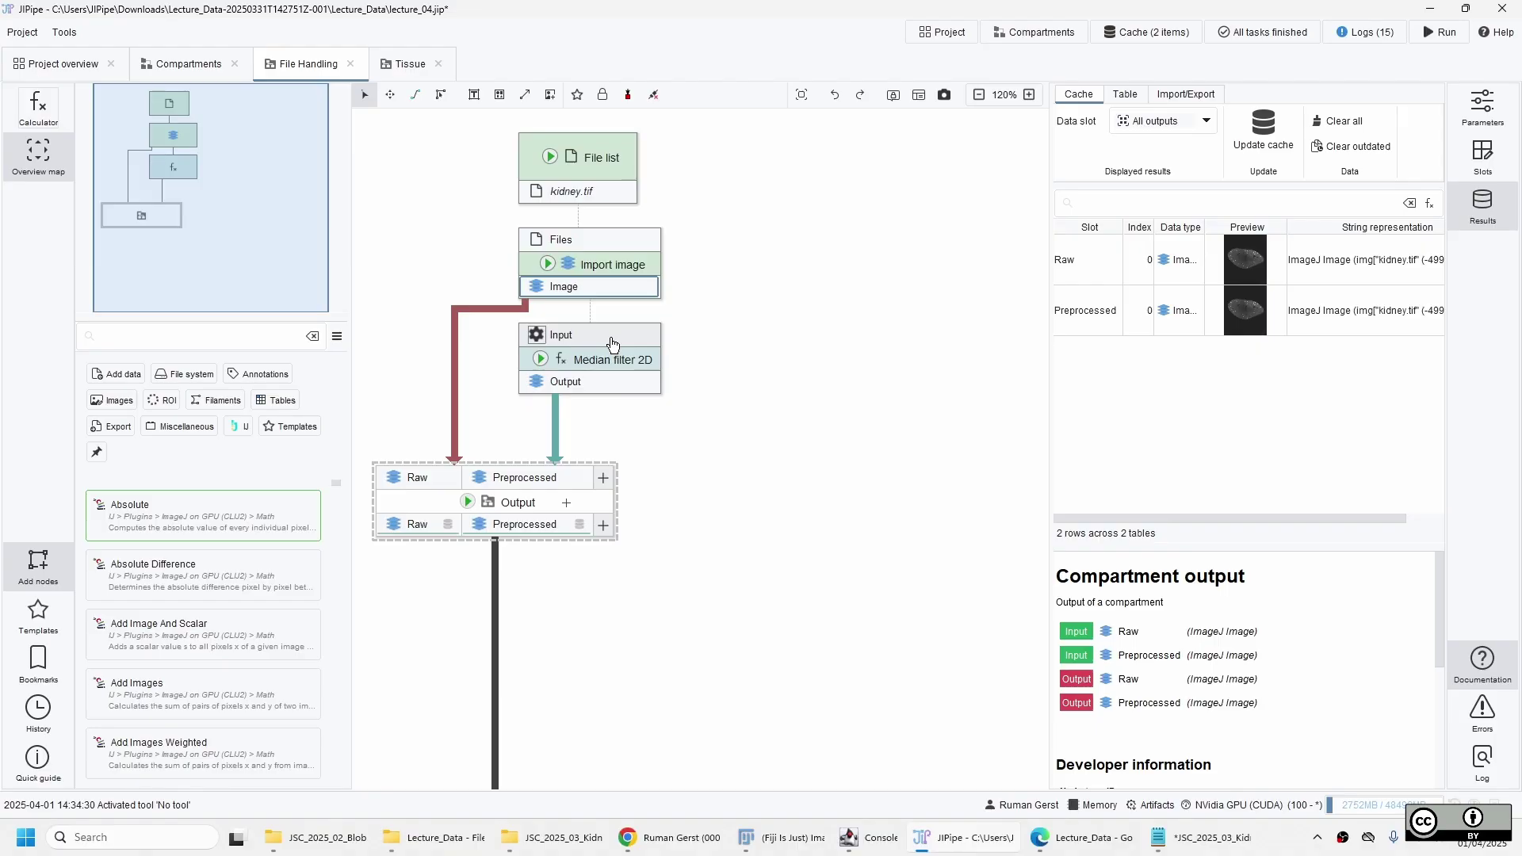
Go from the File Handling Output node to Tissue and connect its Preprocessed output to Auto threshold 2D's input
left_click(546, 510)
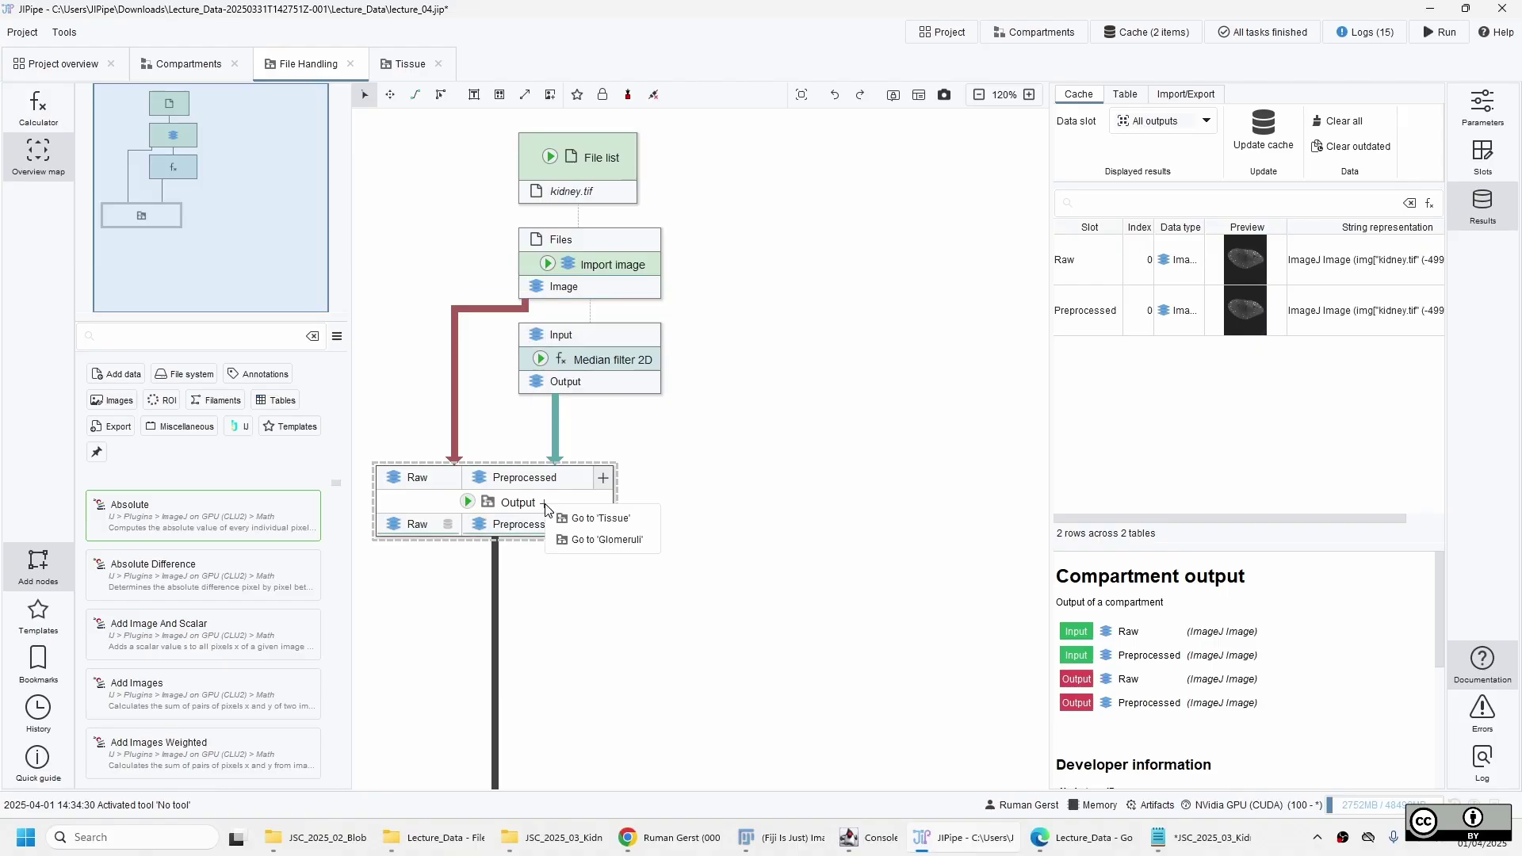
left_click(631, 523)
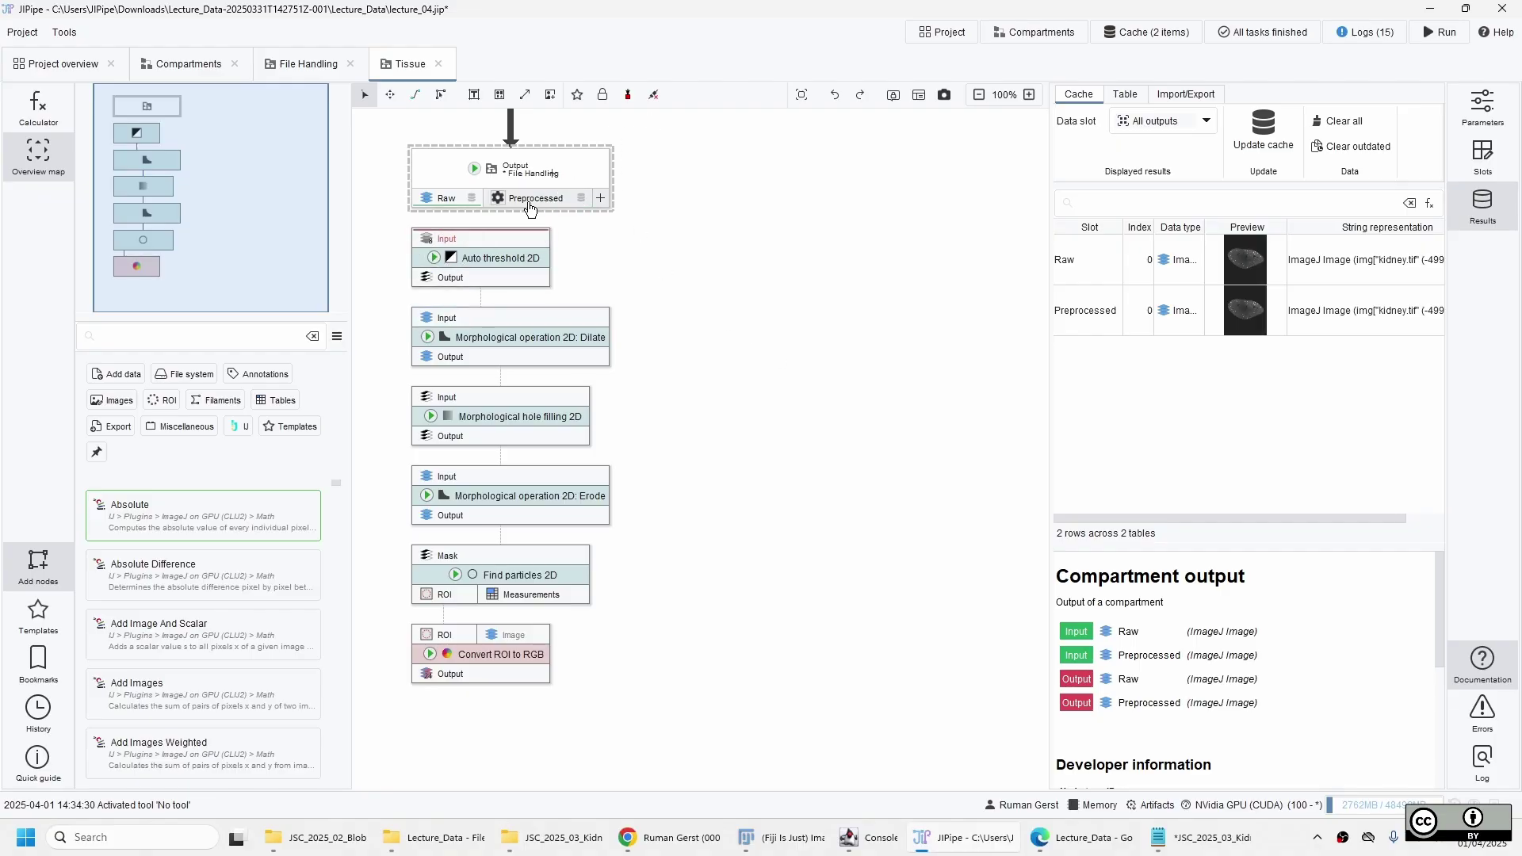
left_click_drag(537, 202, 532, 243)
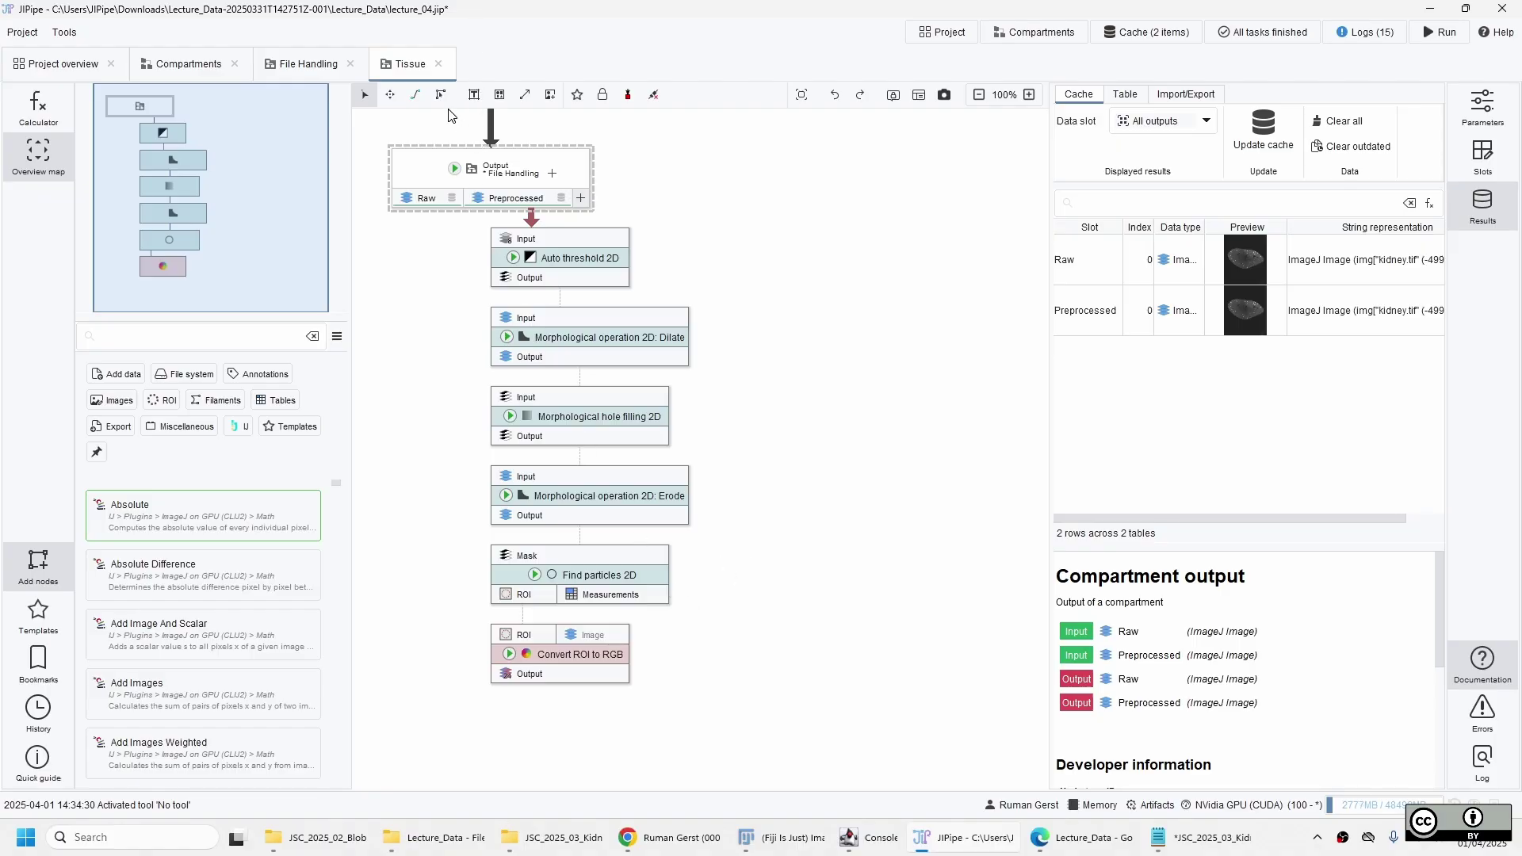
Place Convert ROI to RGB's Image slot before ROI, shift the node left, and connect File Handling's Raw output to its Image input
right_click(600, 644)
left_click(689, 812)
left_click(600, 665)
key("Left")
key("Left")
key("Left")
key("Left")
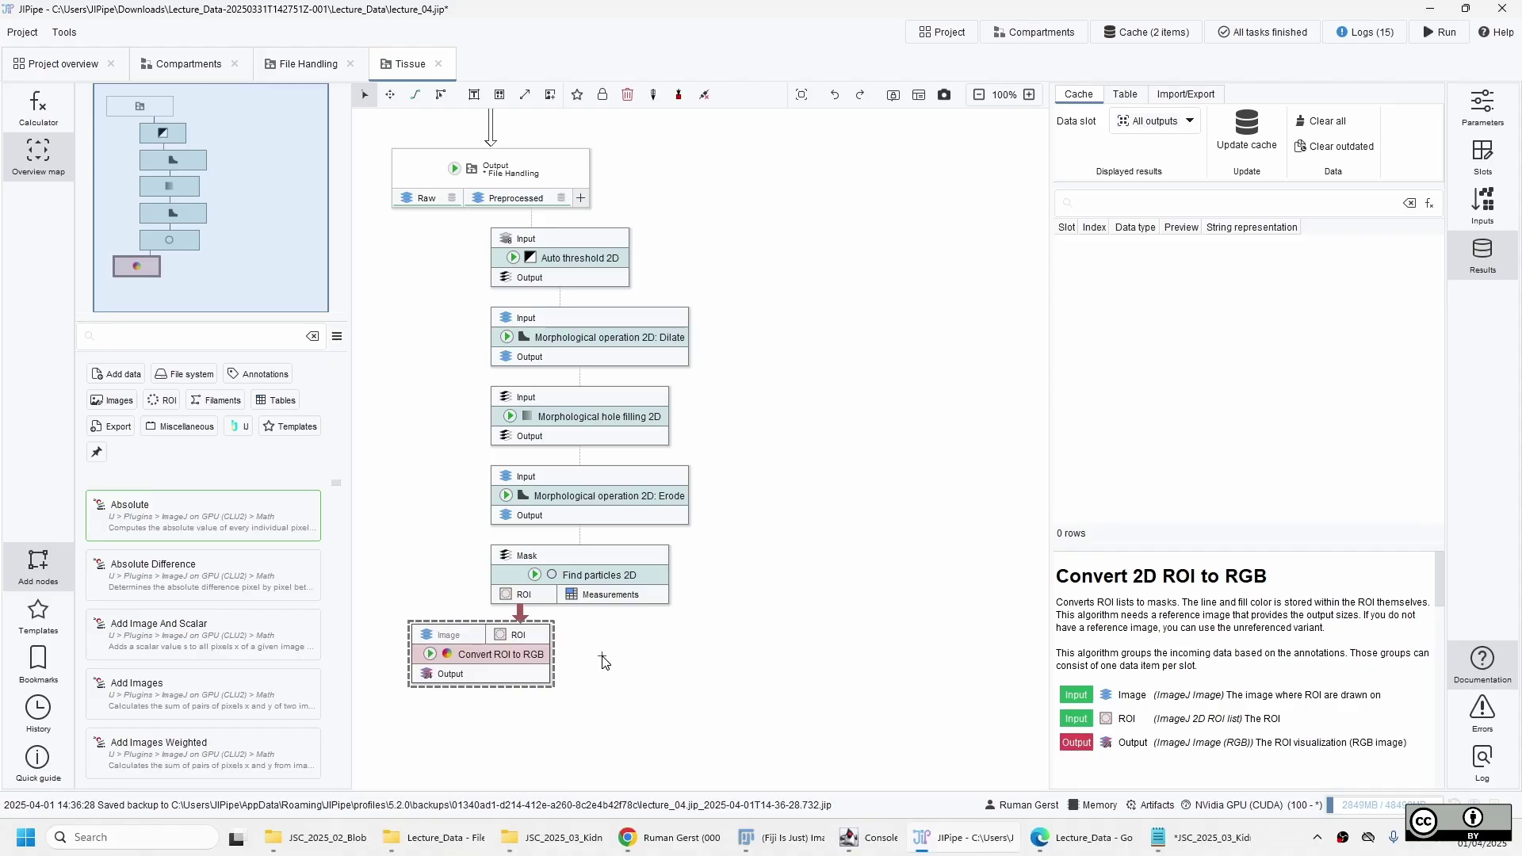
left_click_drag(427, 198, 437, 625)
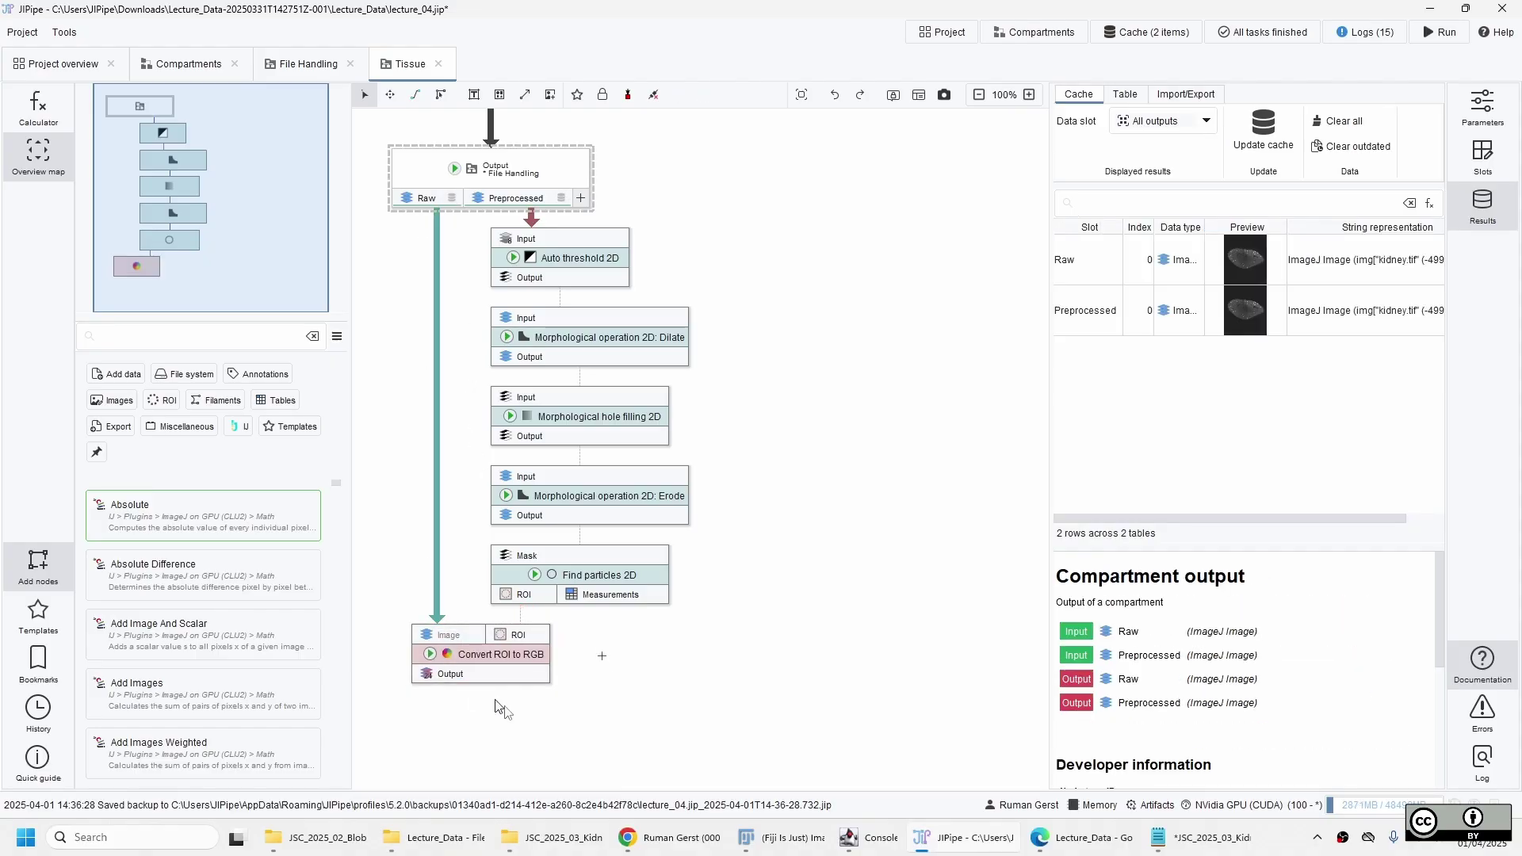
left_click(688, 700)
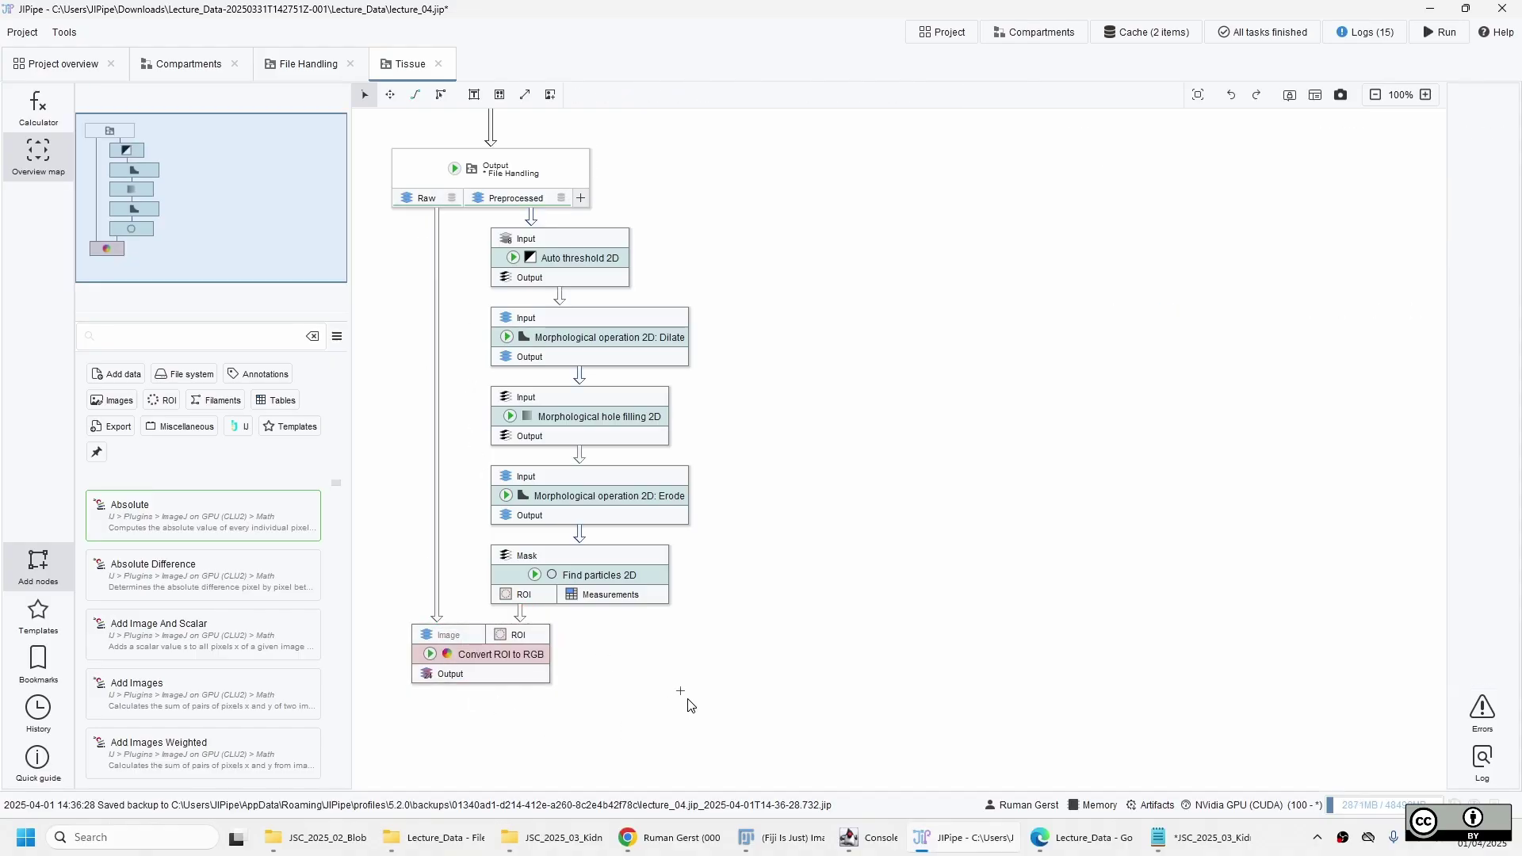
Update the cache of Convert ROI to RGB in Tissue and save the project
right_click(436, 657)
left_click(487, 667)
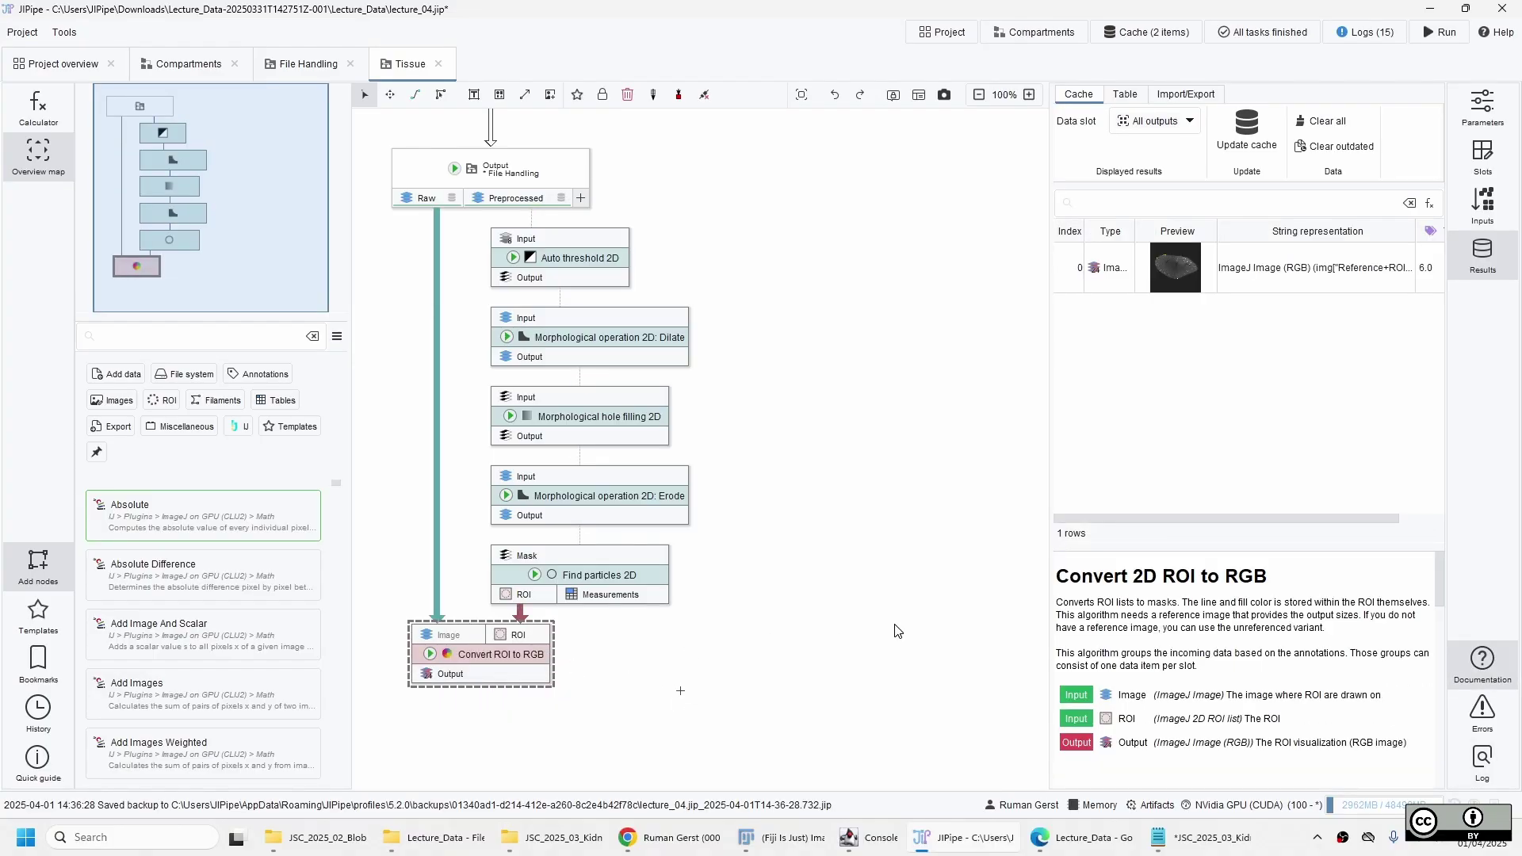
left_click(566, 757)
key("ctrl+s")
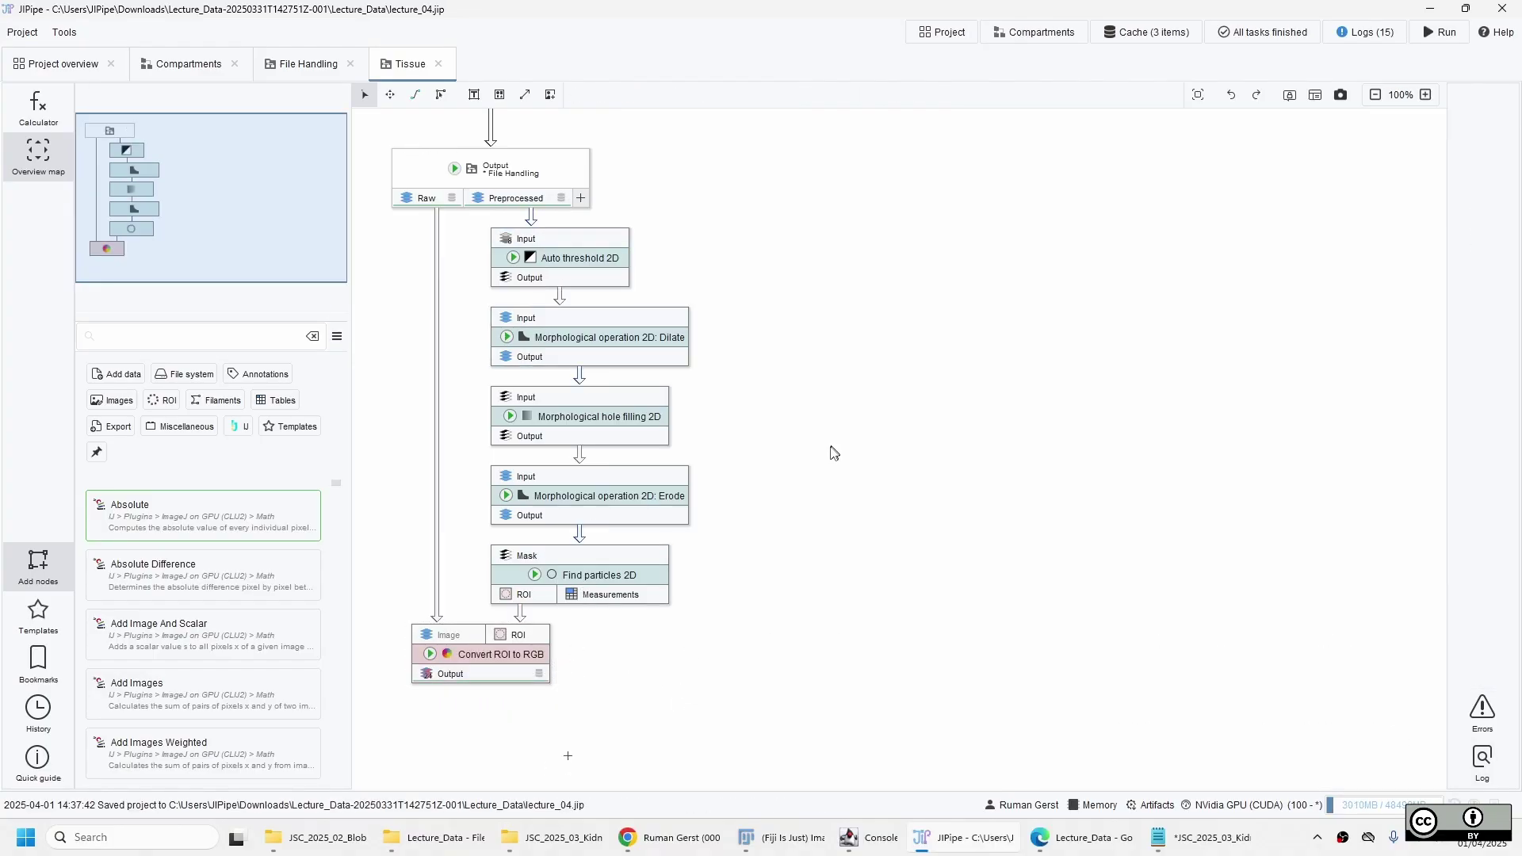
In the Glomeruli compartment, make room below the File Handling Output node and connect Preprocessed to the White top hat operation's input
left_click(197, 69)
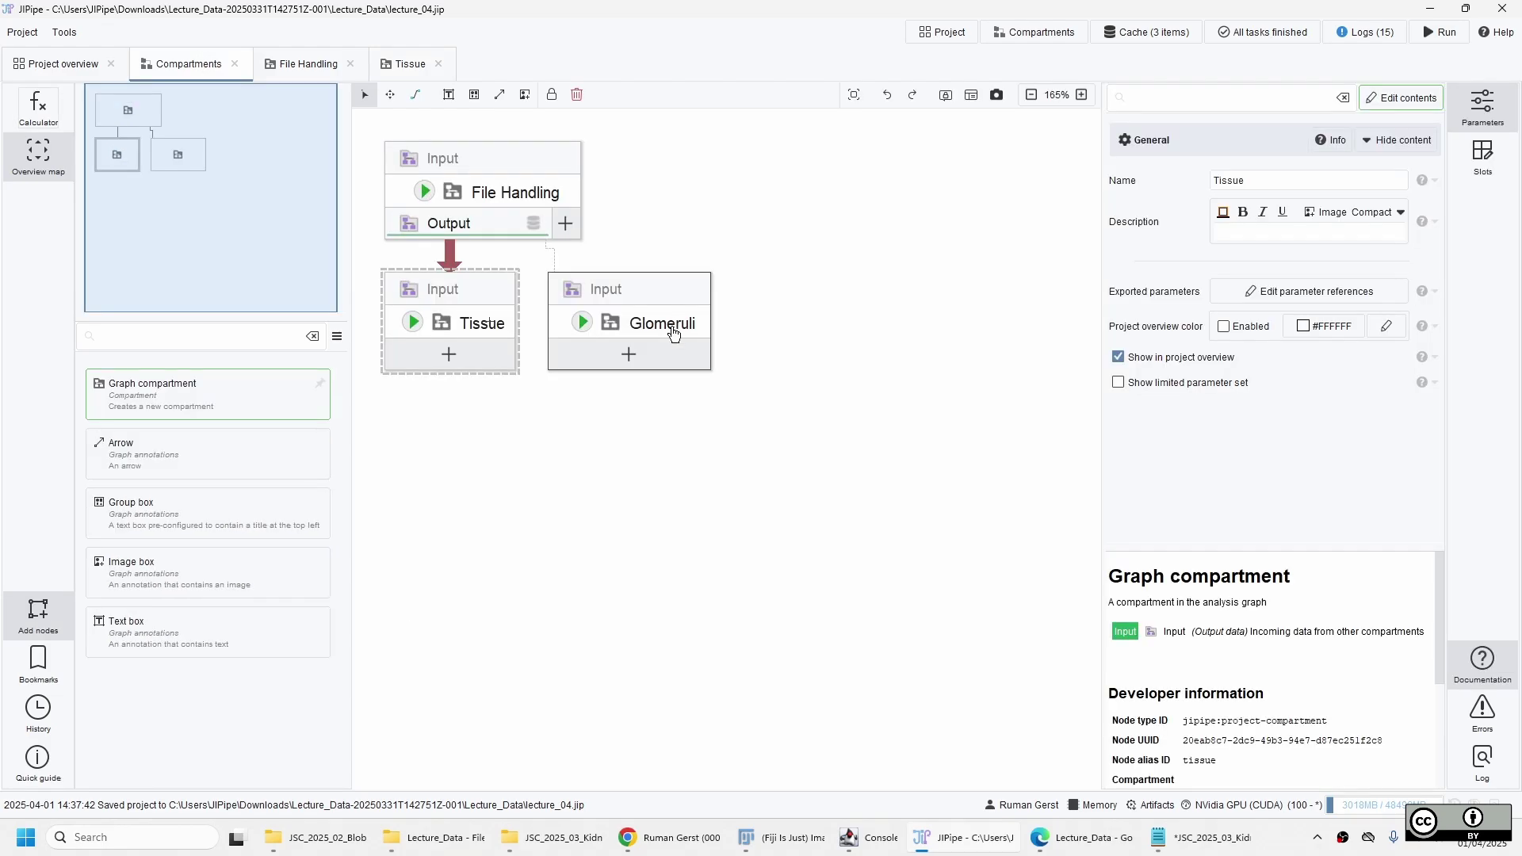
double_click(674, 333)
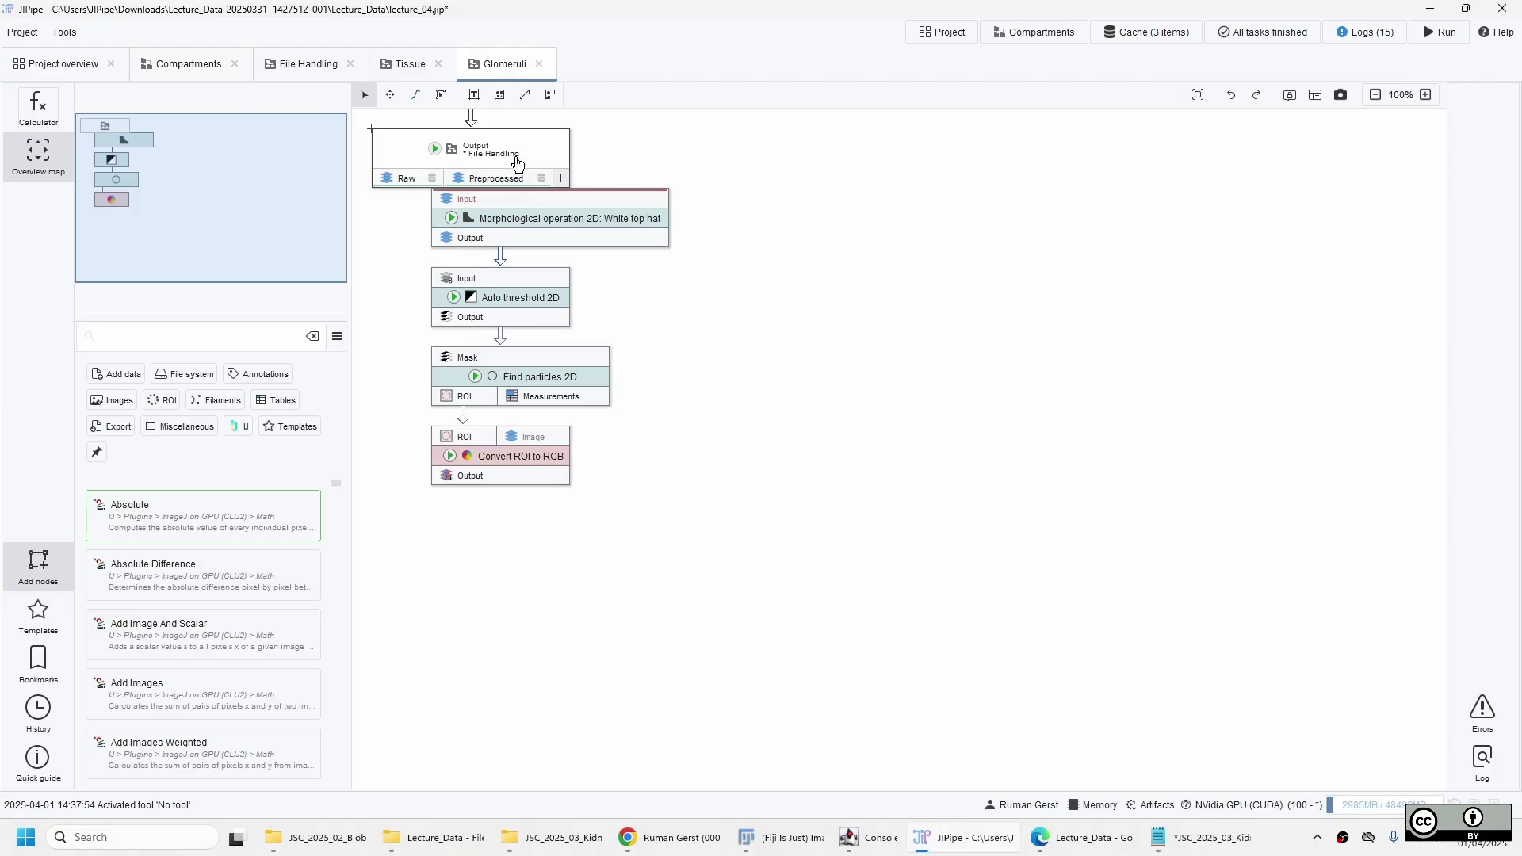
left_click(517, 159)
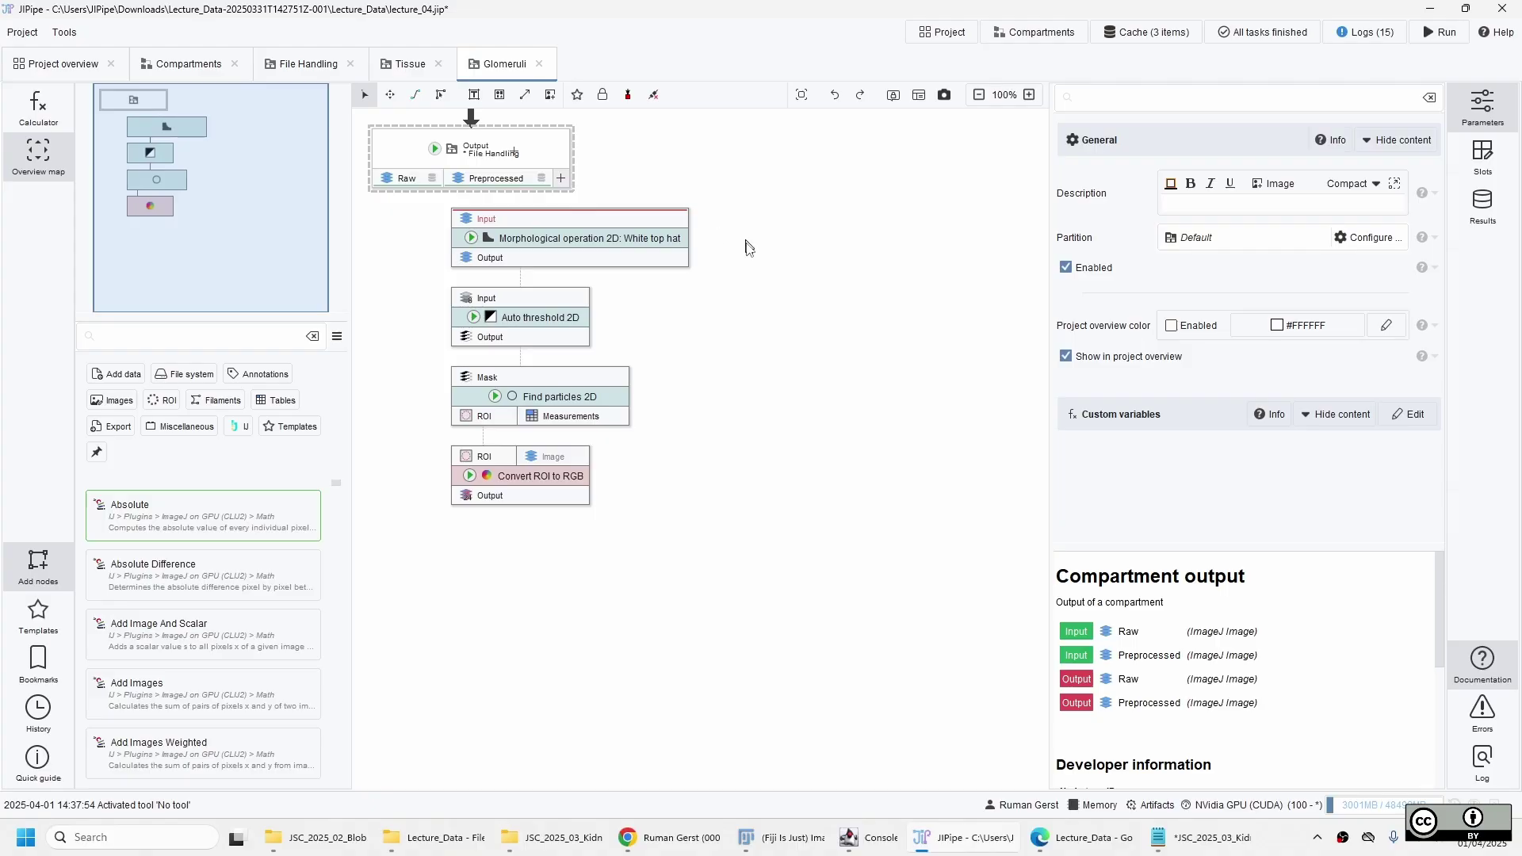
left_click(742, 287)
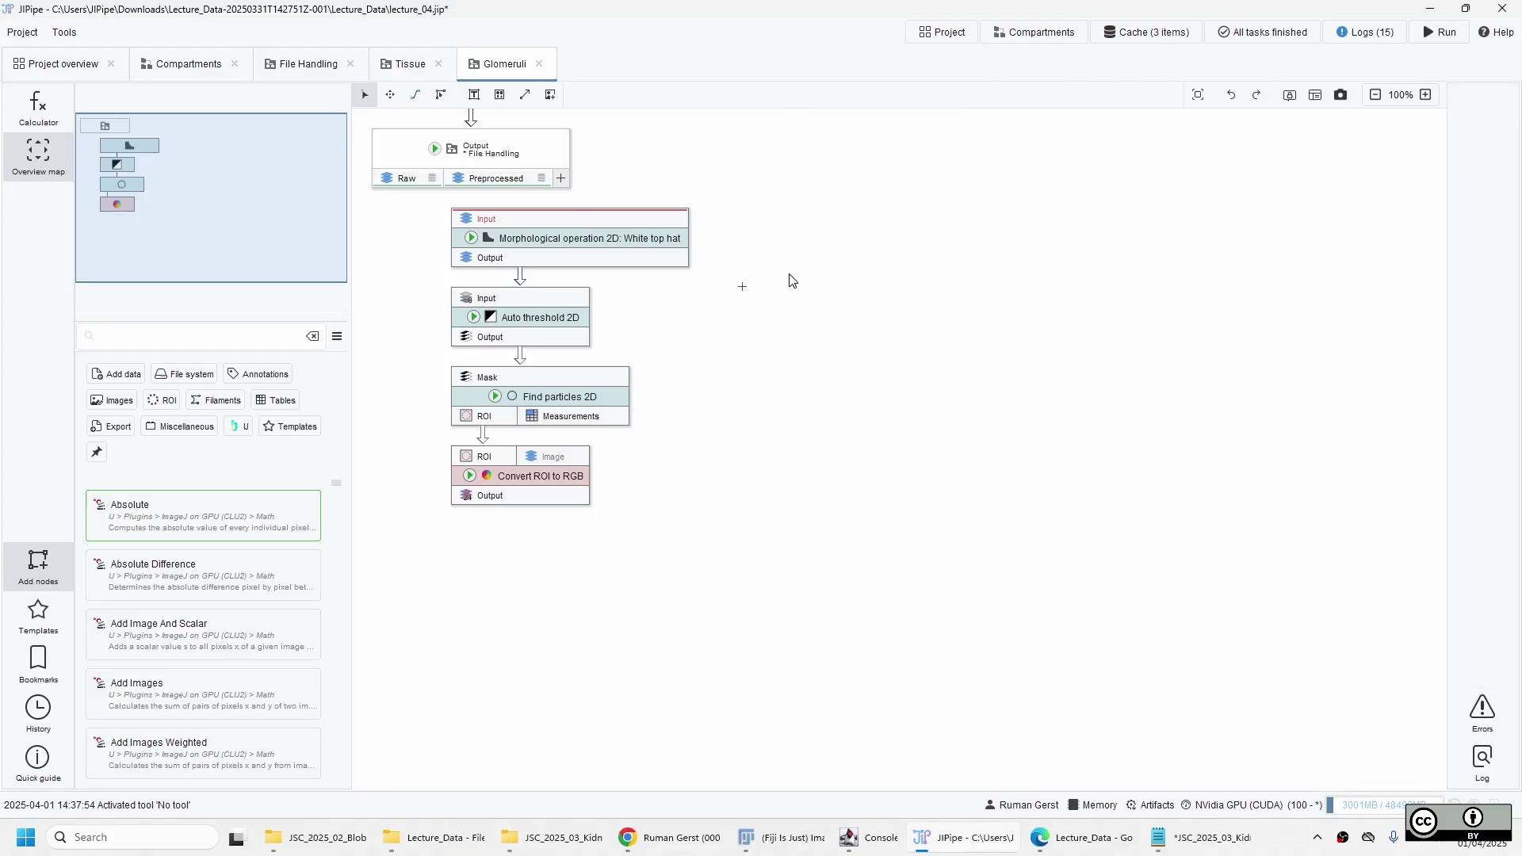
left_click(538, 189)
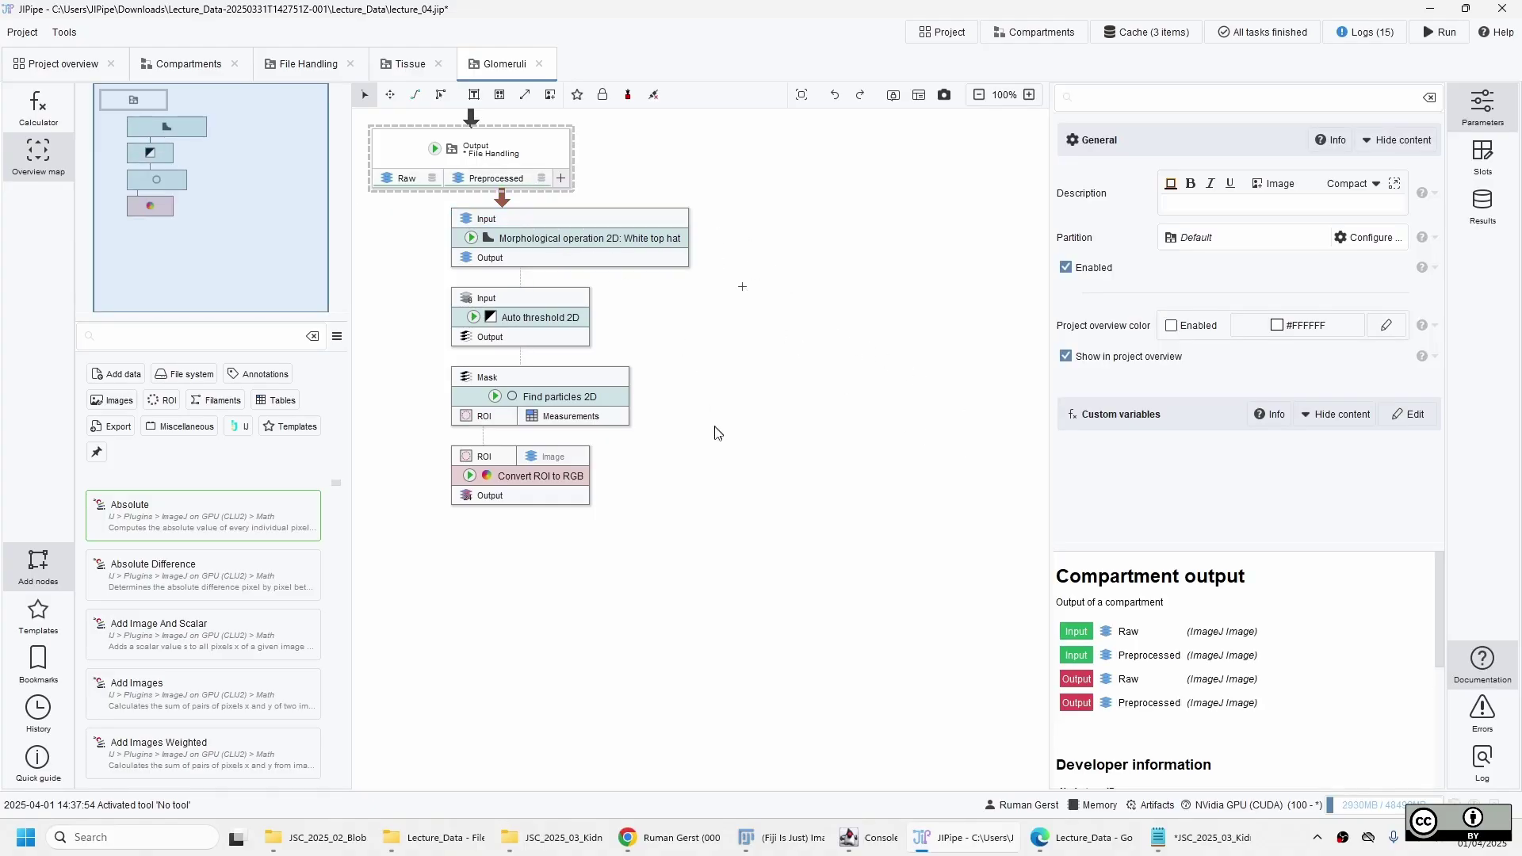
In Glomeruli, place Convert ROI to RGB's Image slot before ROI, shift the node left, and connect File Handling's Raw output to its Image input
left_click(563, 477)
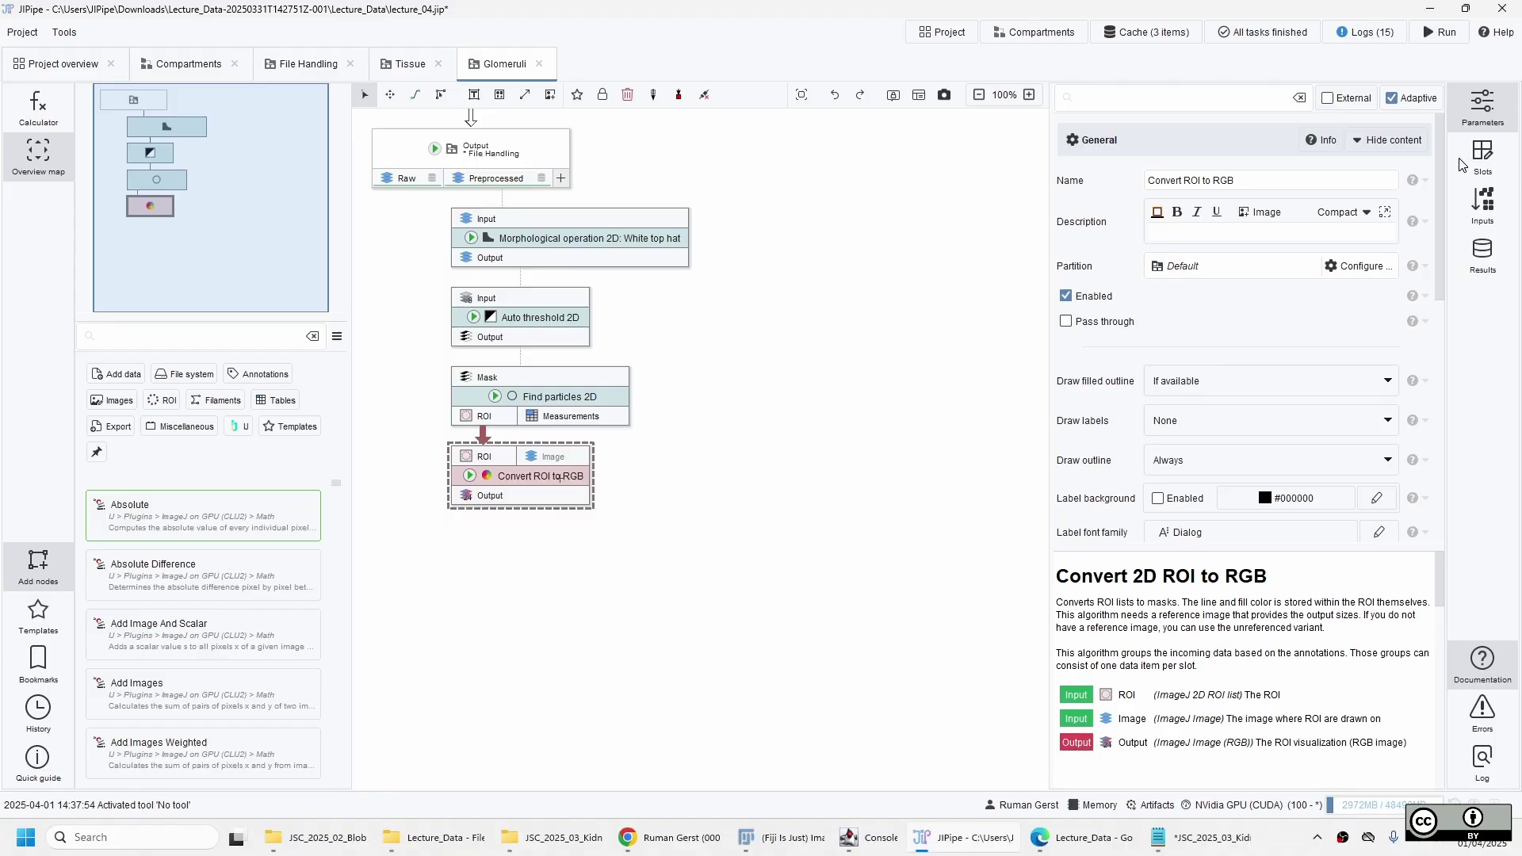
left_click(1477, 171)
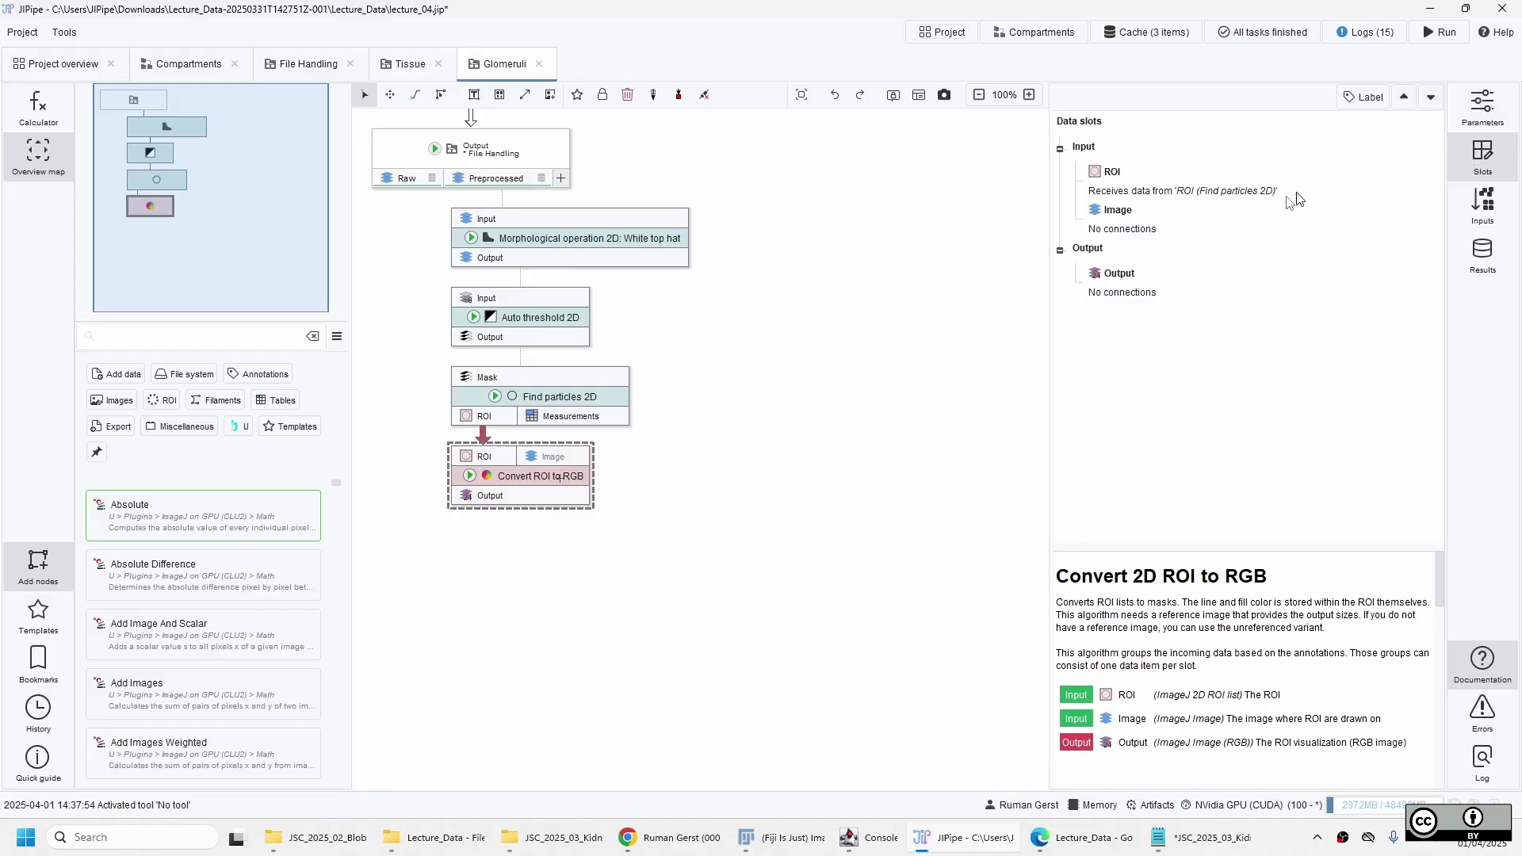
left_click(1118, 240)
left_click(1404, 97)
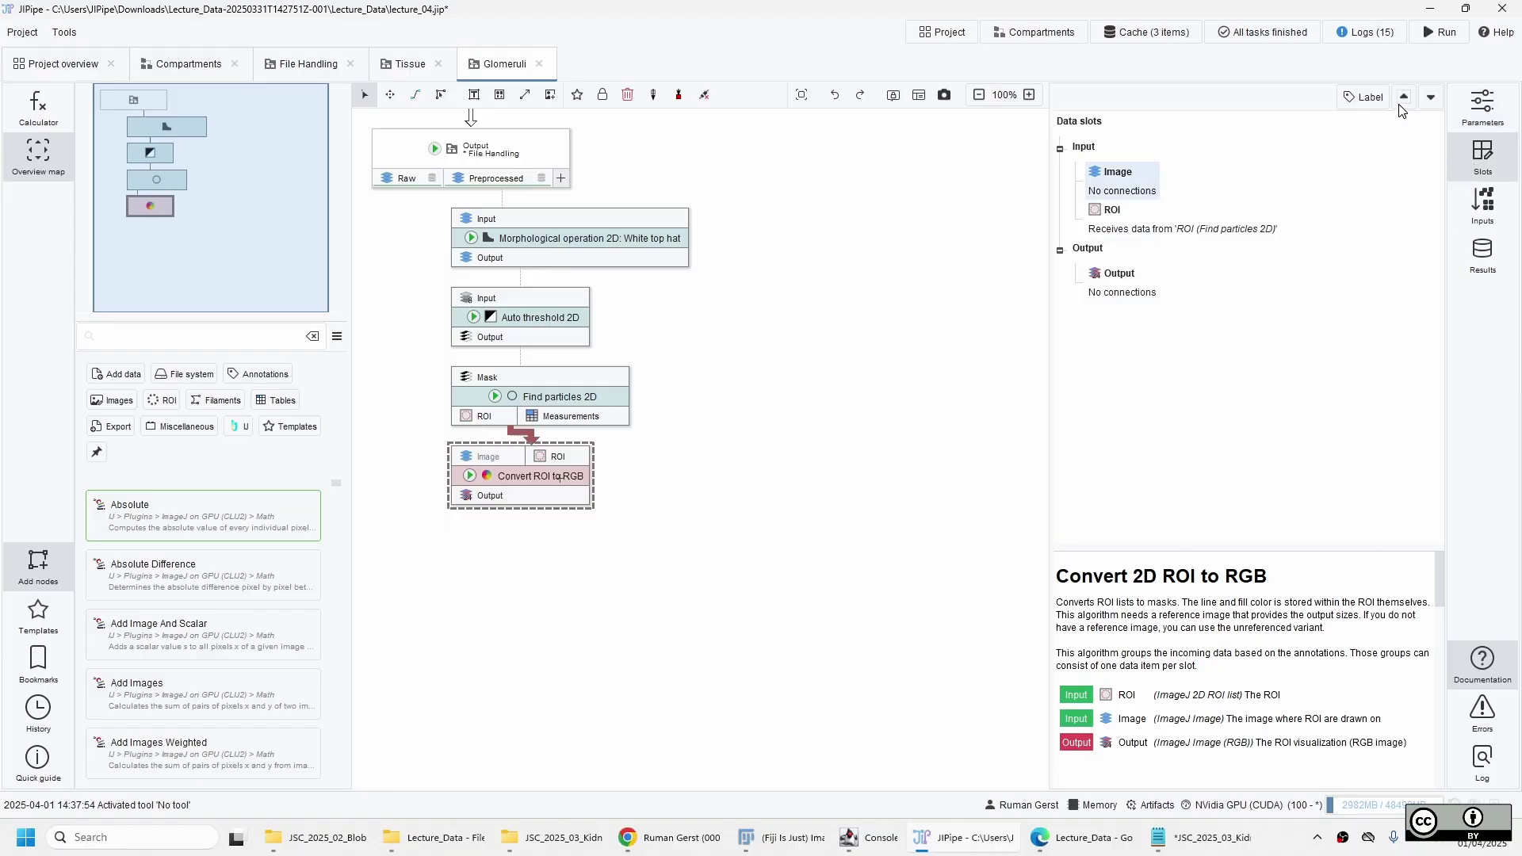
left_click_drag(418, 457, 420, 183)
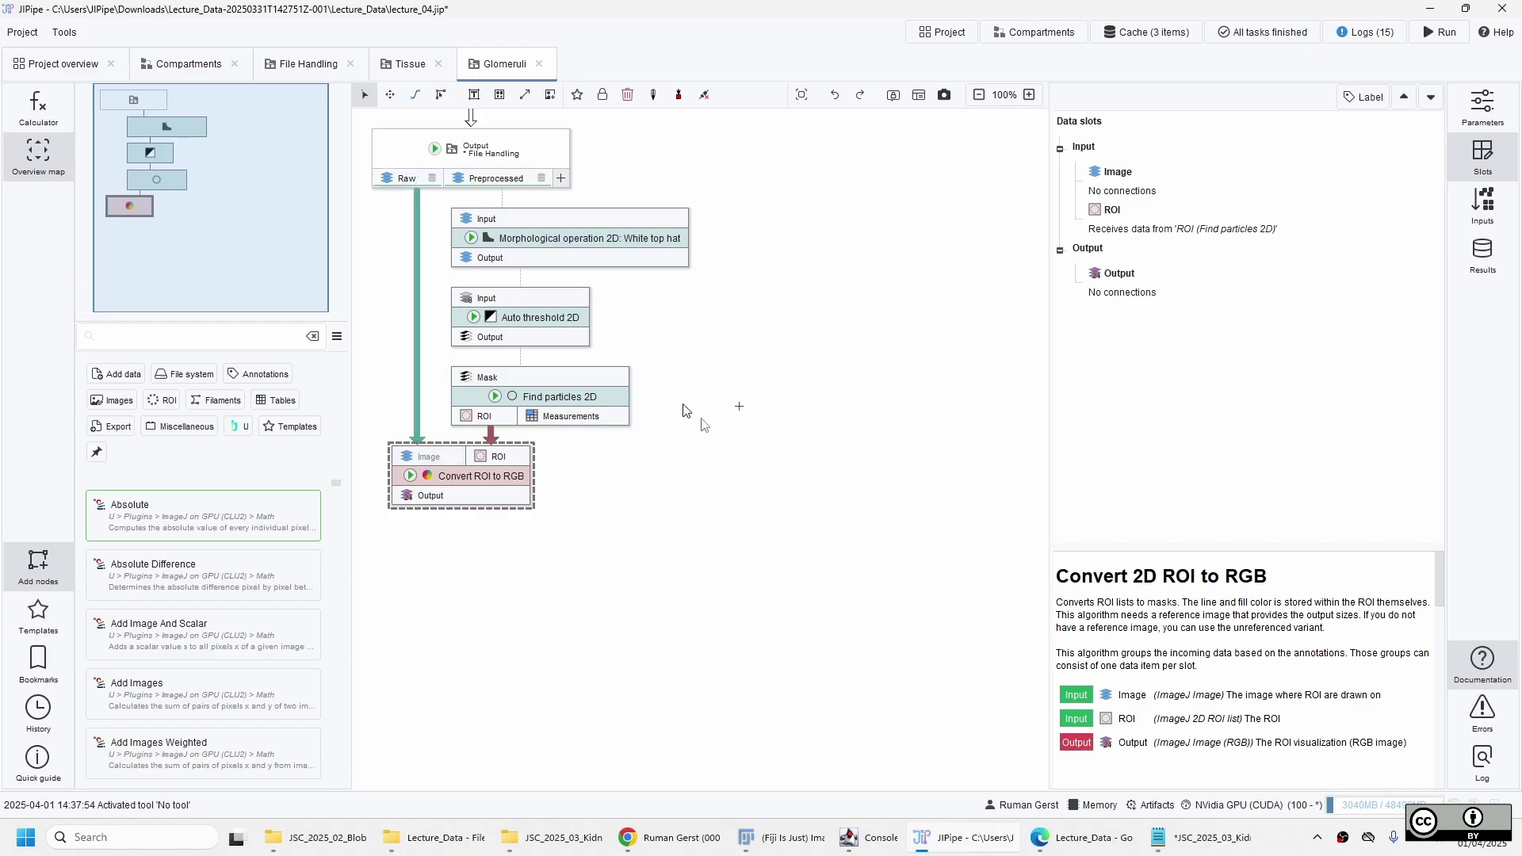
Update the cache of Convert ROI to RGB in Glomeruli, view the resulting image, and save the project
right_click(419, 477)
left_click(471, 491)
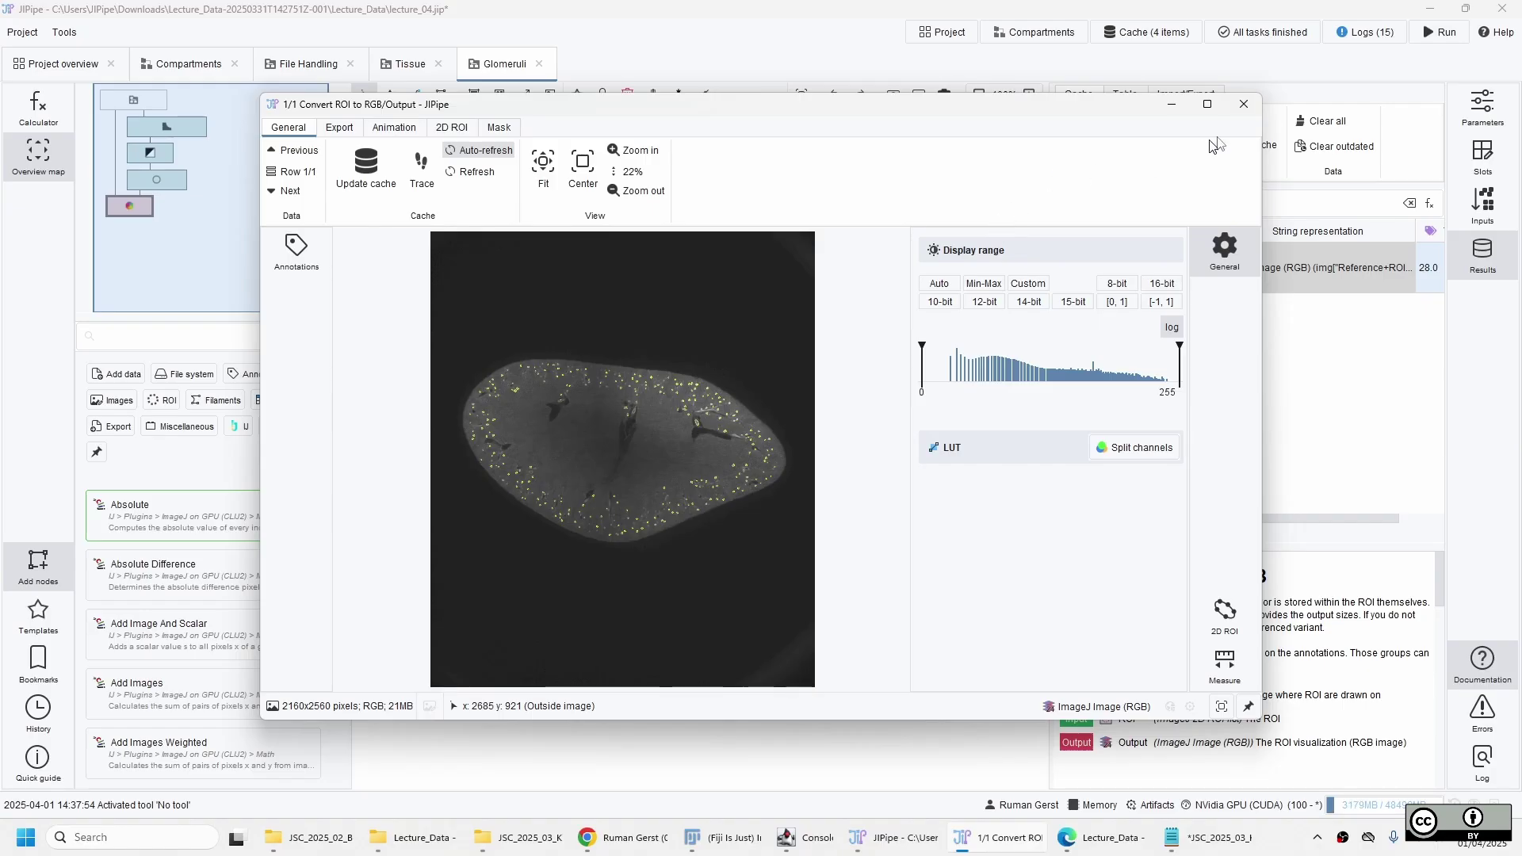
left_click(1244, 104)
key("ctrl+s")
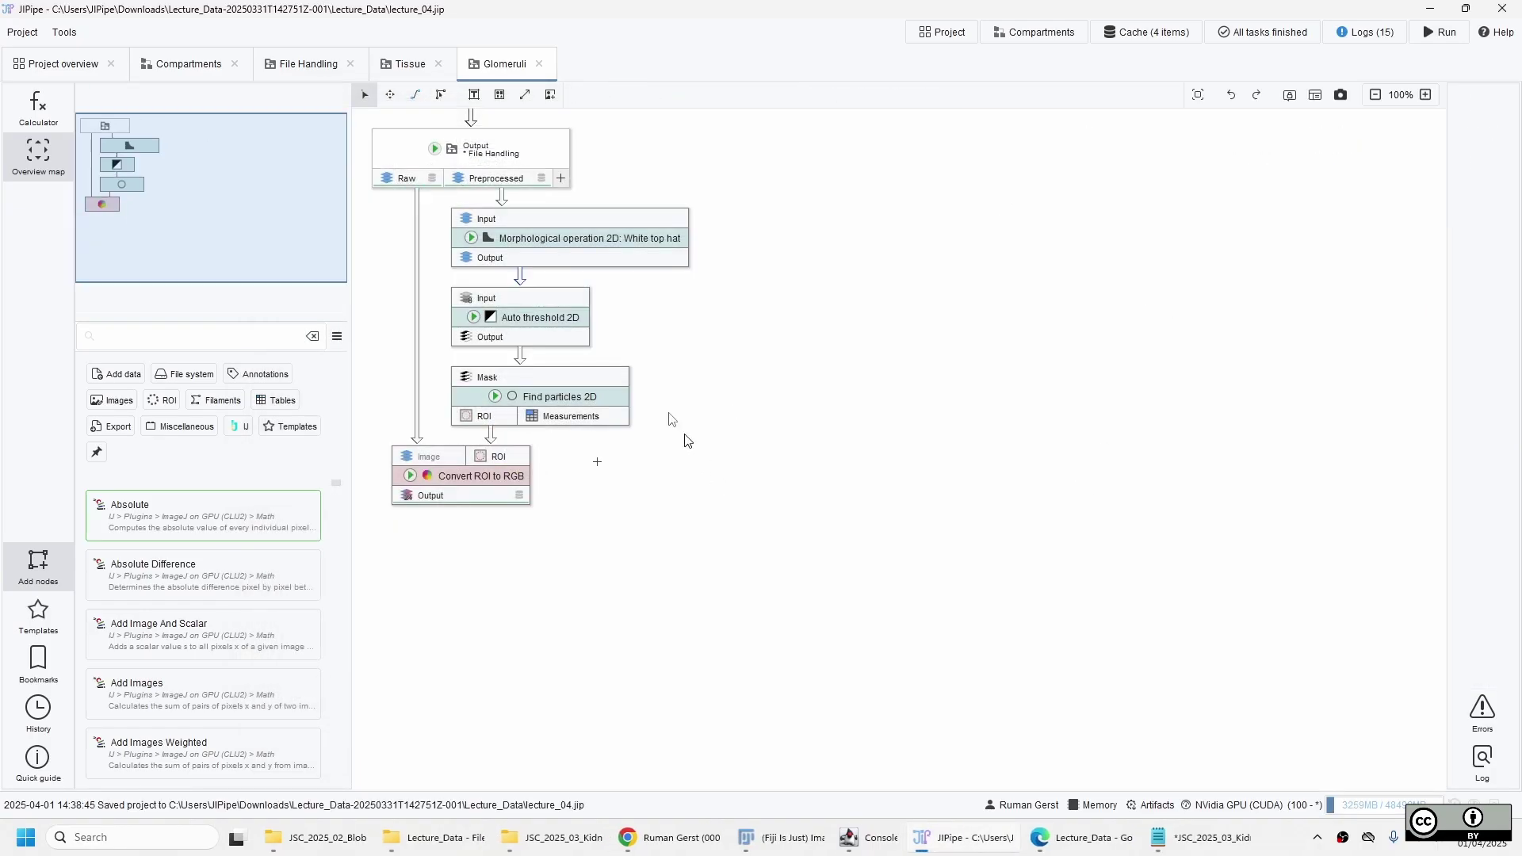
Go through the compartments overview into File Handling and update the cache of its Output node
left_click(196, 68)
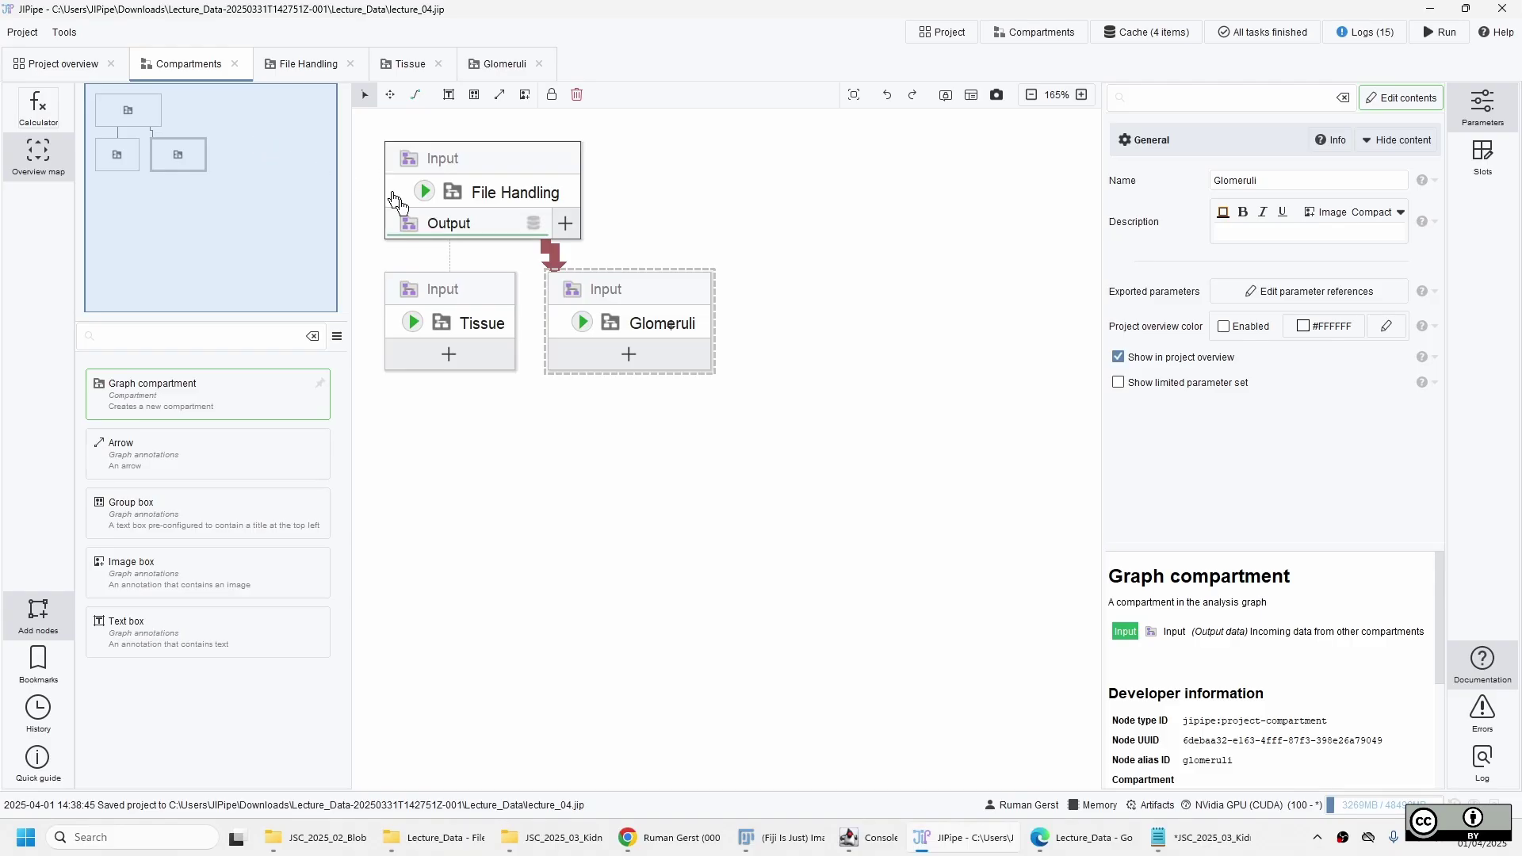
left_click(536, 201)
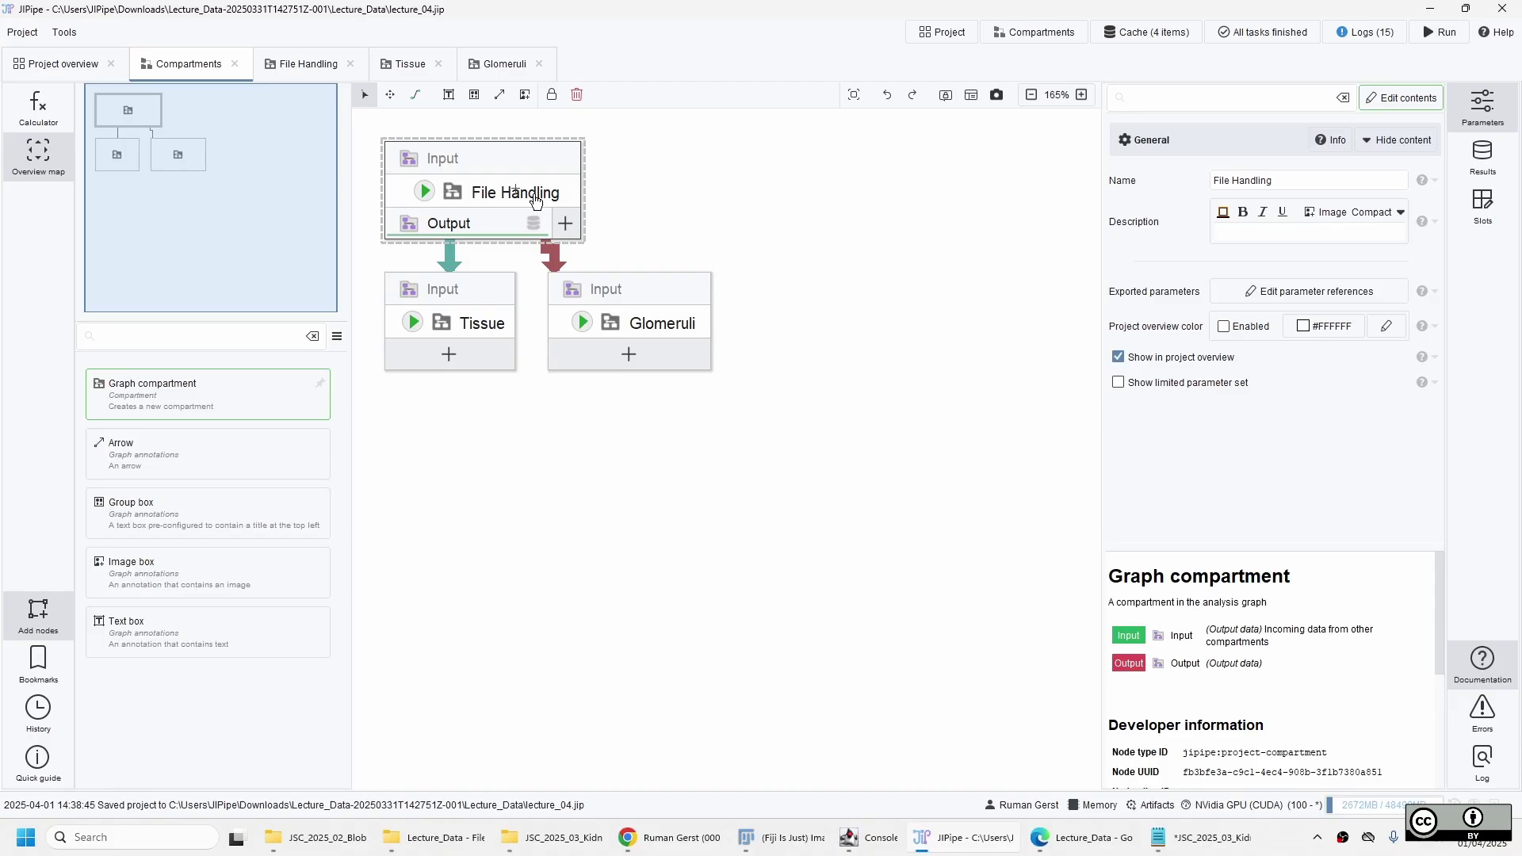
right_click(536, 201)
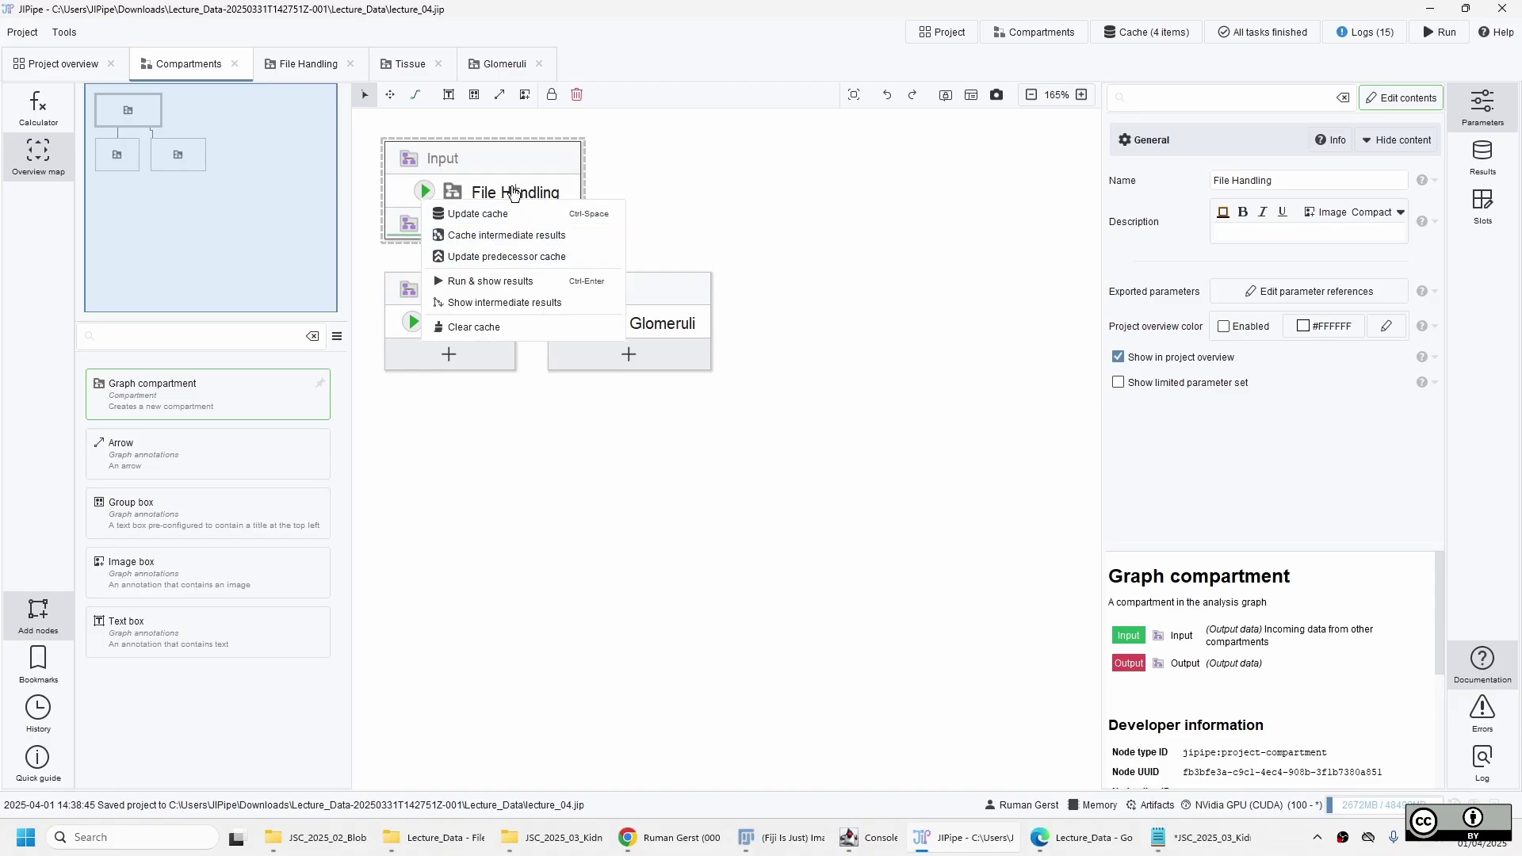
key("Escape")
left_click(302, 65)
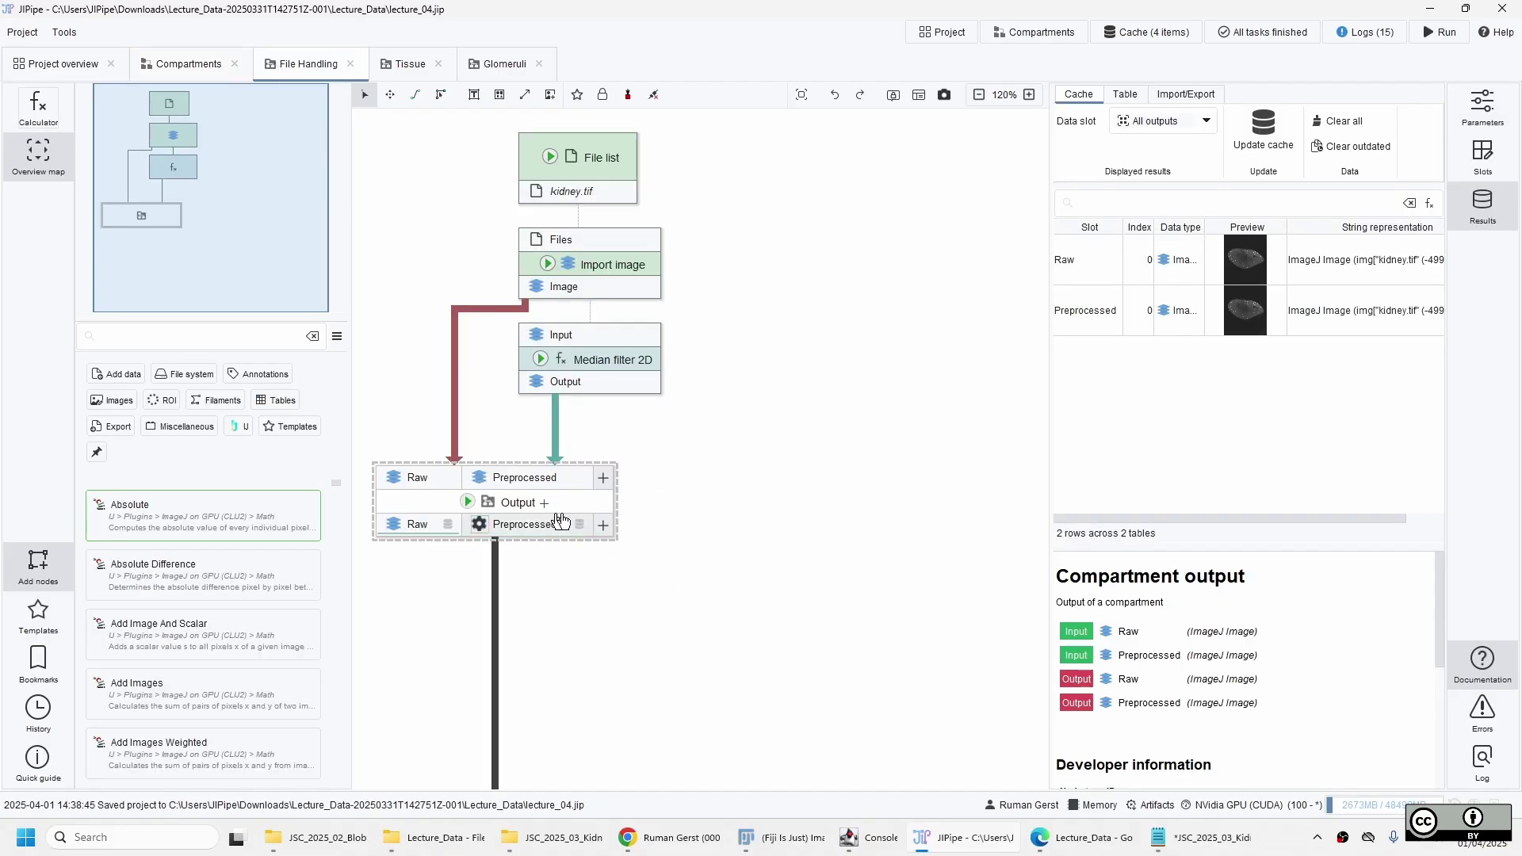
left_click(467, 503)
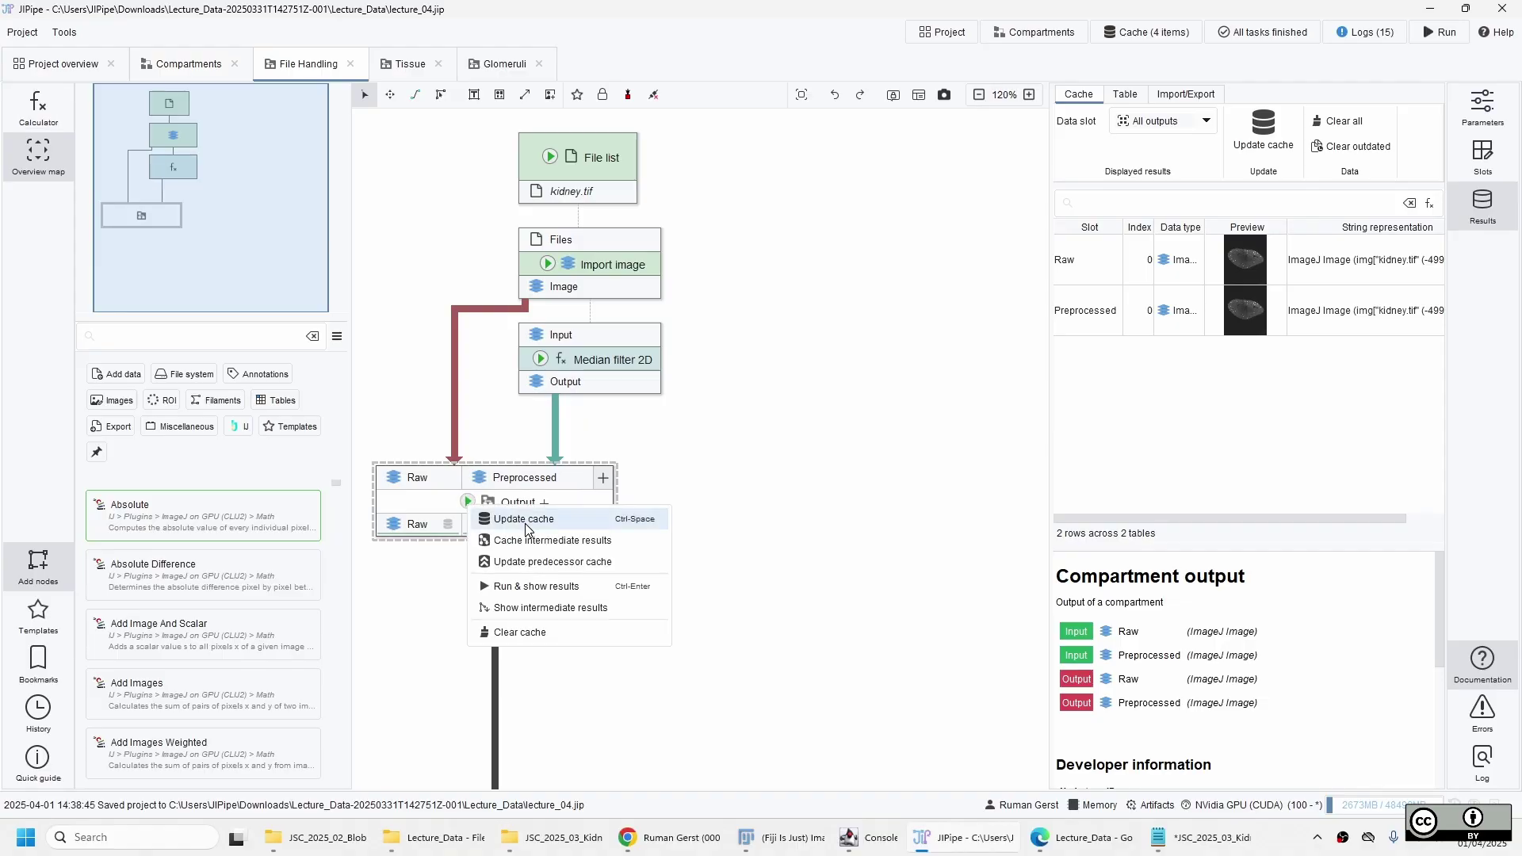
left_click(525, 519)
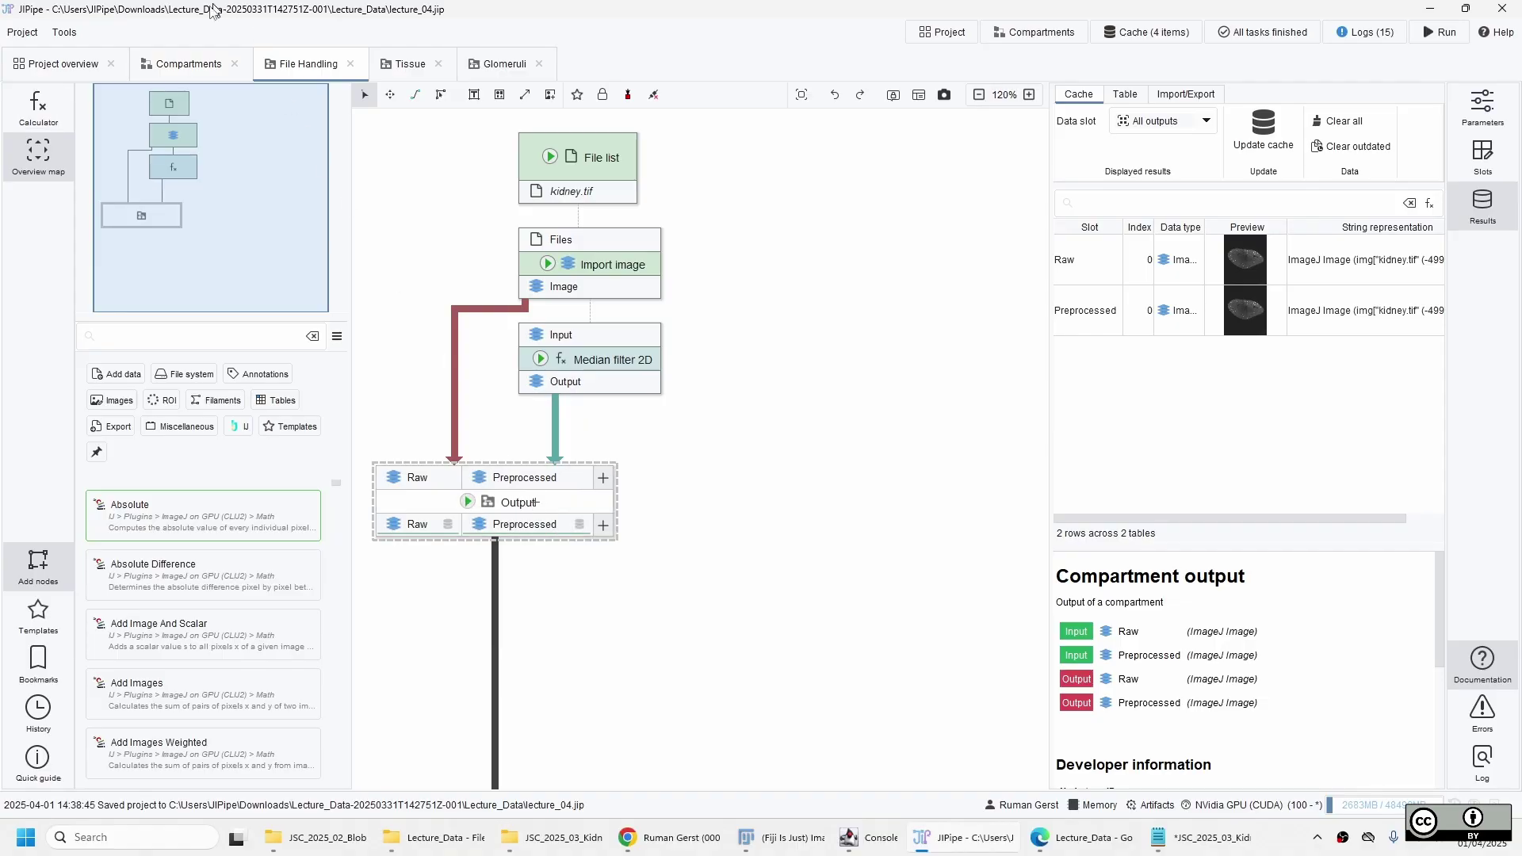
Update the cache of the whole File Handling compartment from the compartments overview and look through its cached results
left_click(188, 64)
left_click(426, 194)
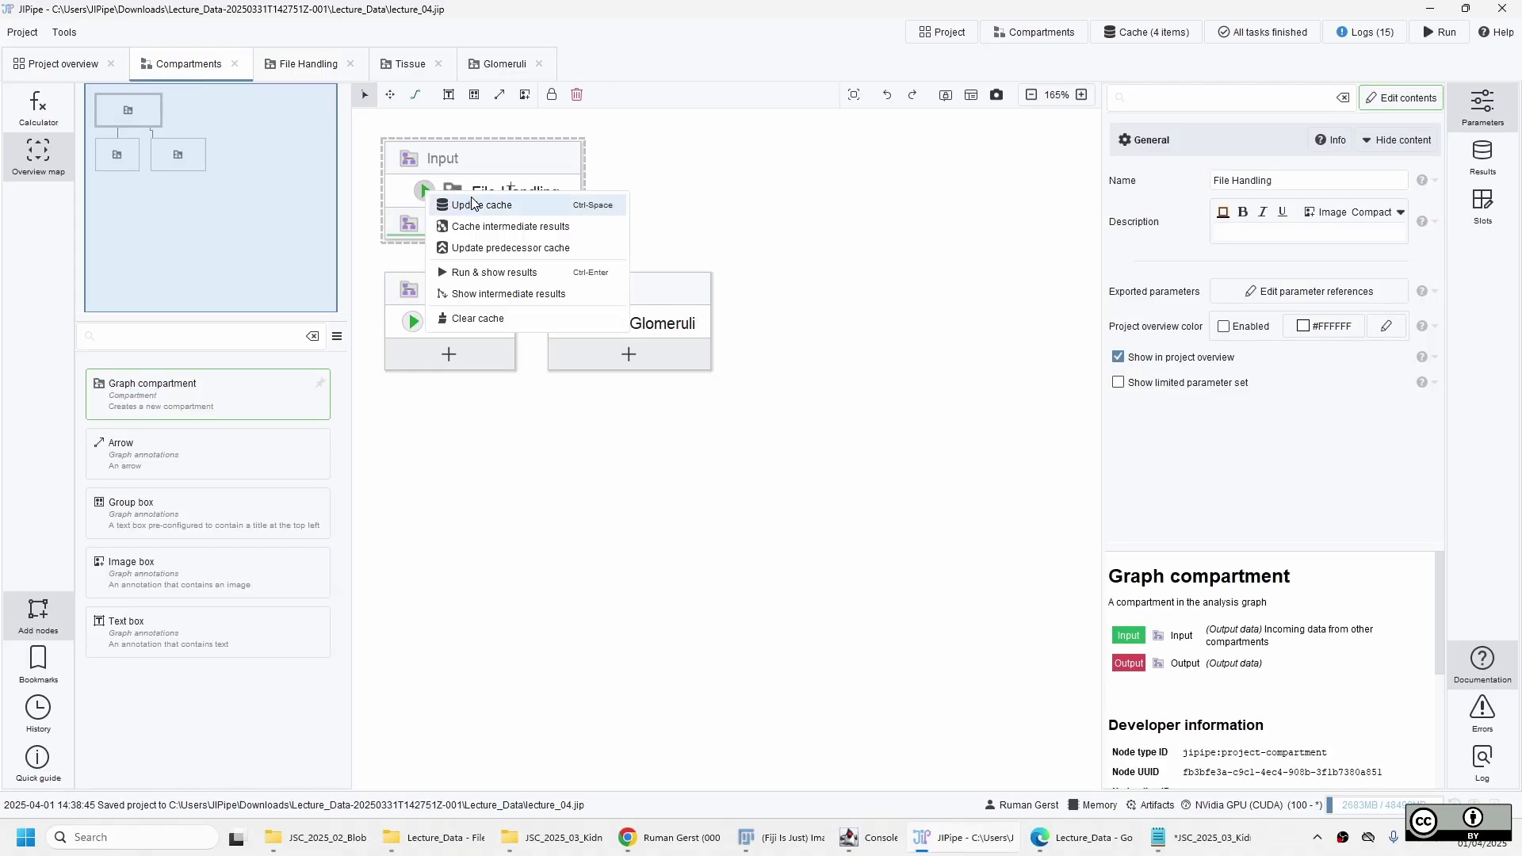
left_click(459, 205)
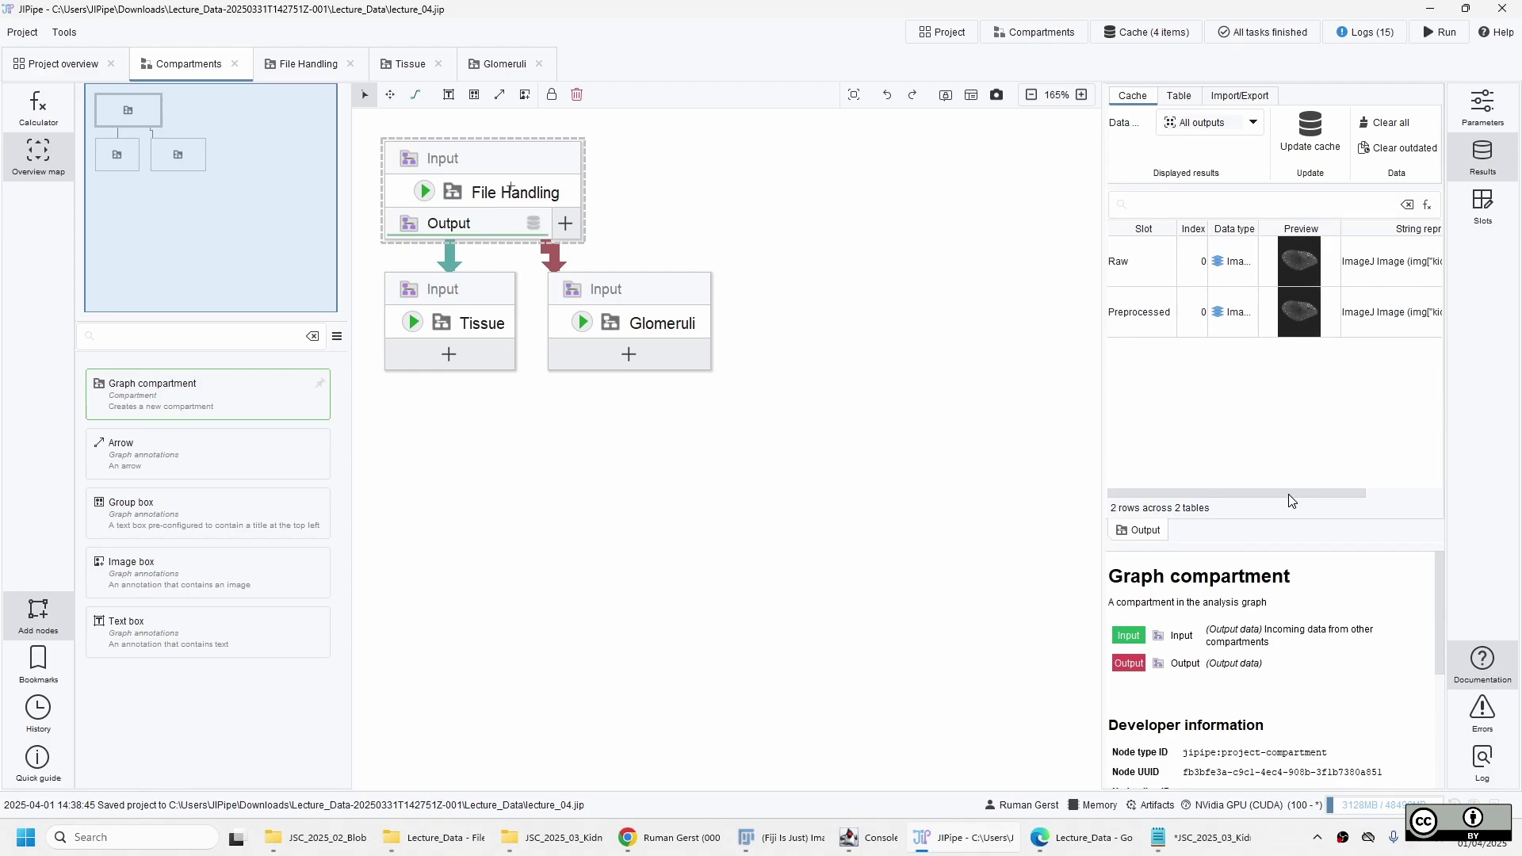
left_click_drag(1287, 495, 1131, 487)
Add an output slot named Output to both the Tissue and the Glomeruli compartment
left_click(450, 349)
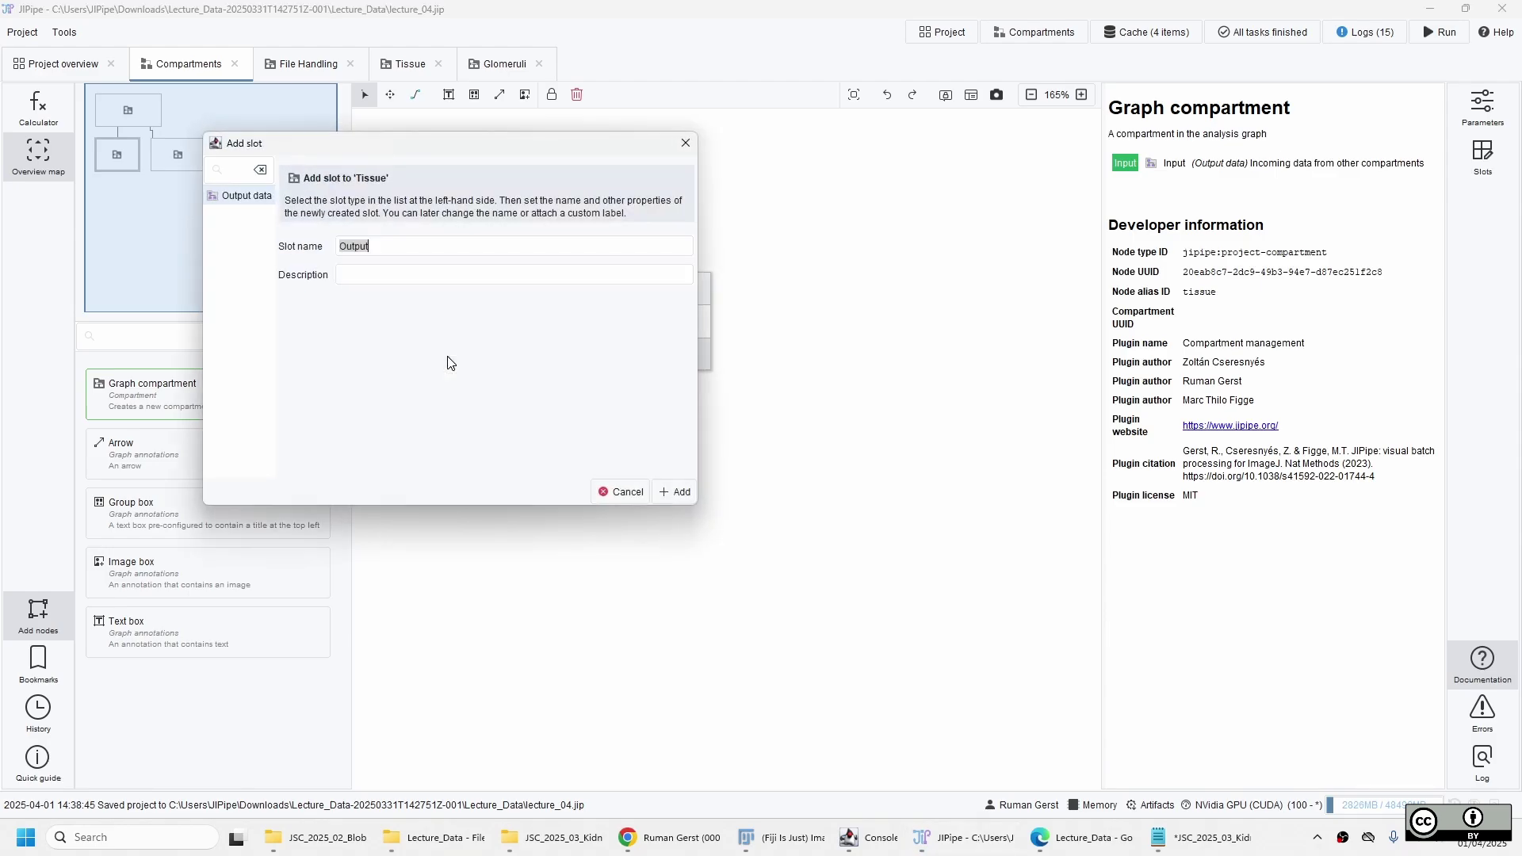
left_click(684, 493)
left_click(725, 355)
left_click(886, 496)
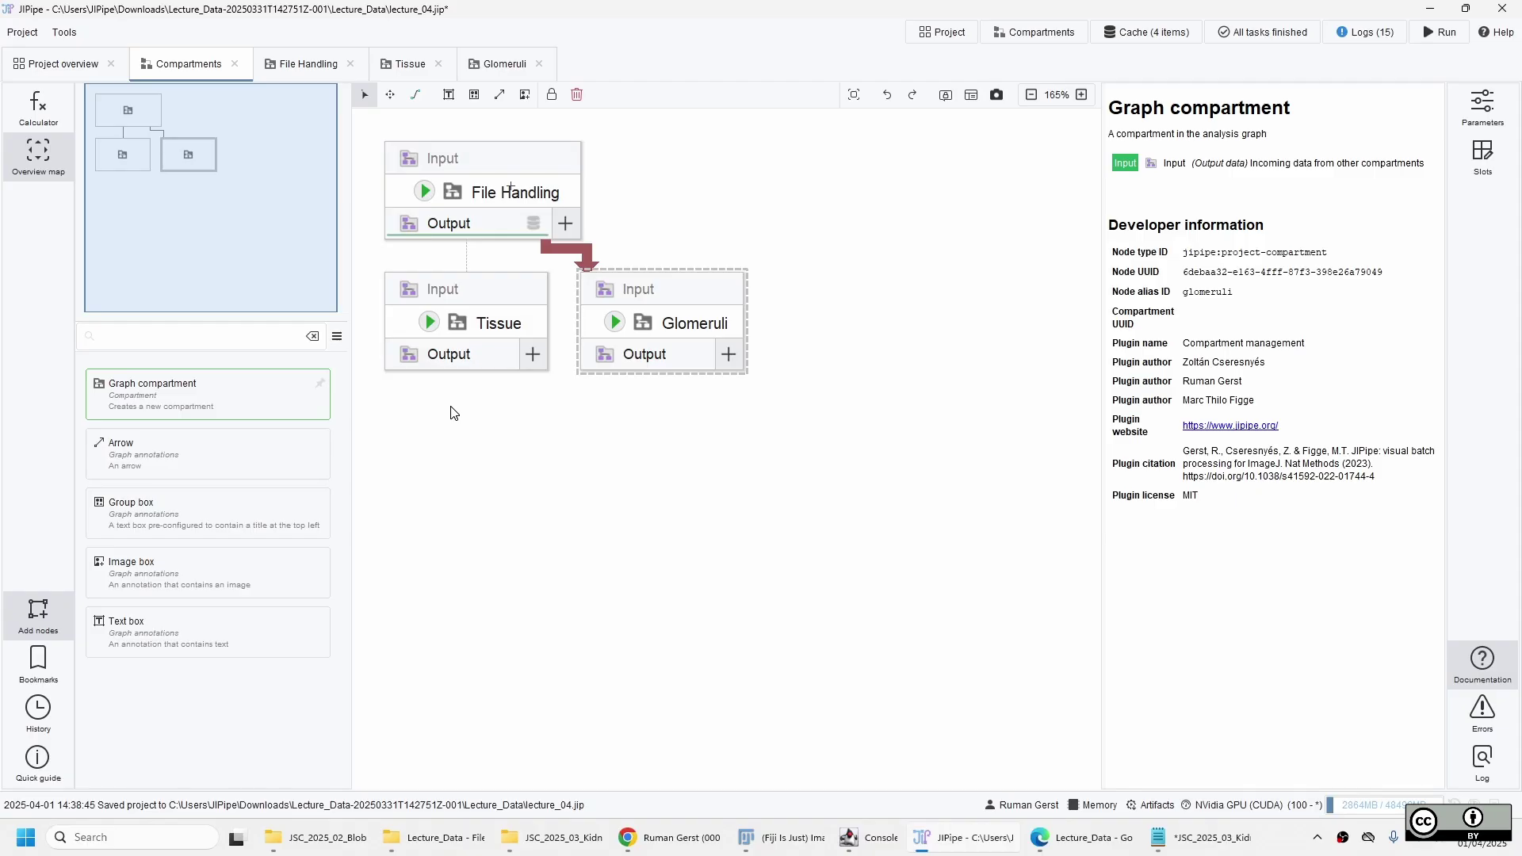
In Tissue, move the Output node below Convert ROI to RGB and connect that node's output to a new ImageJ Image (RGB) slot named Visualization
double_click(468, 336)
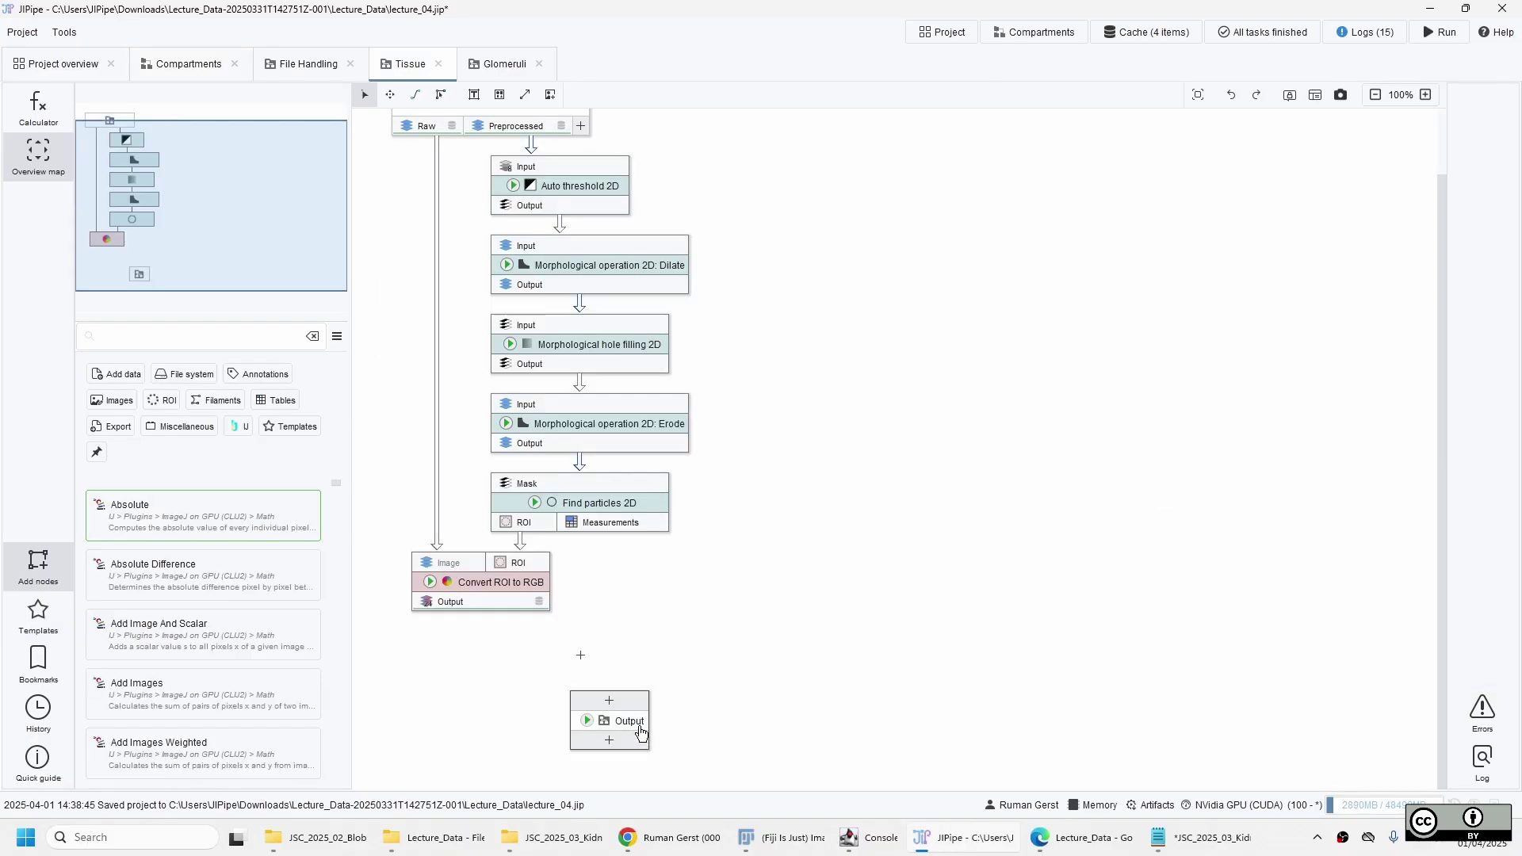
left_click_drag(632, 730, 487, 679)
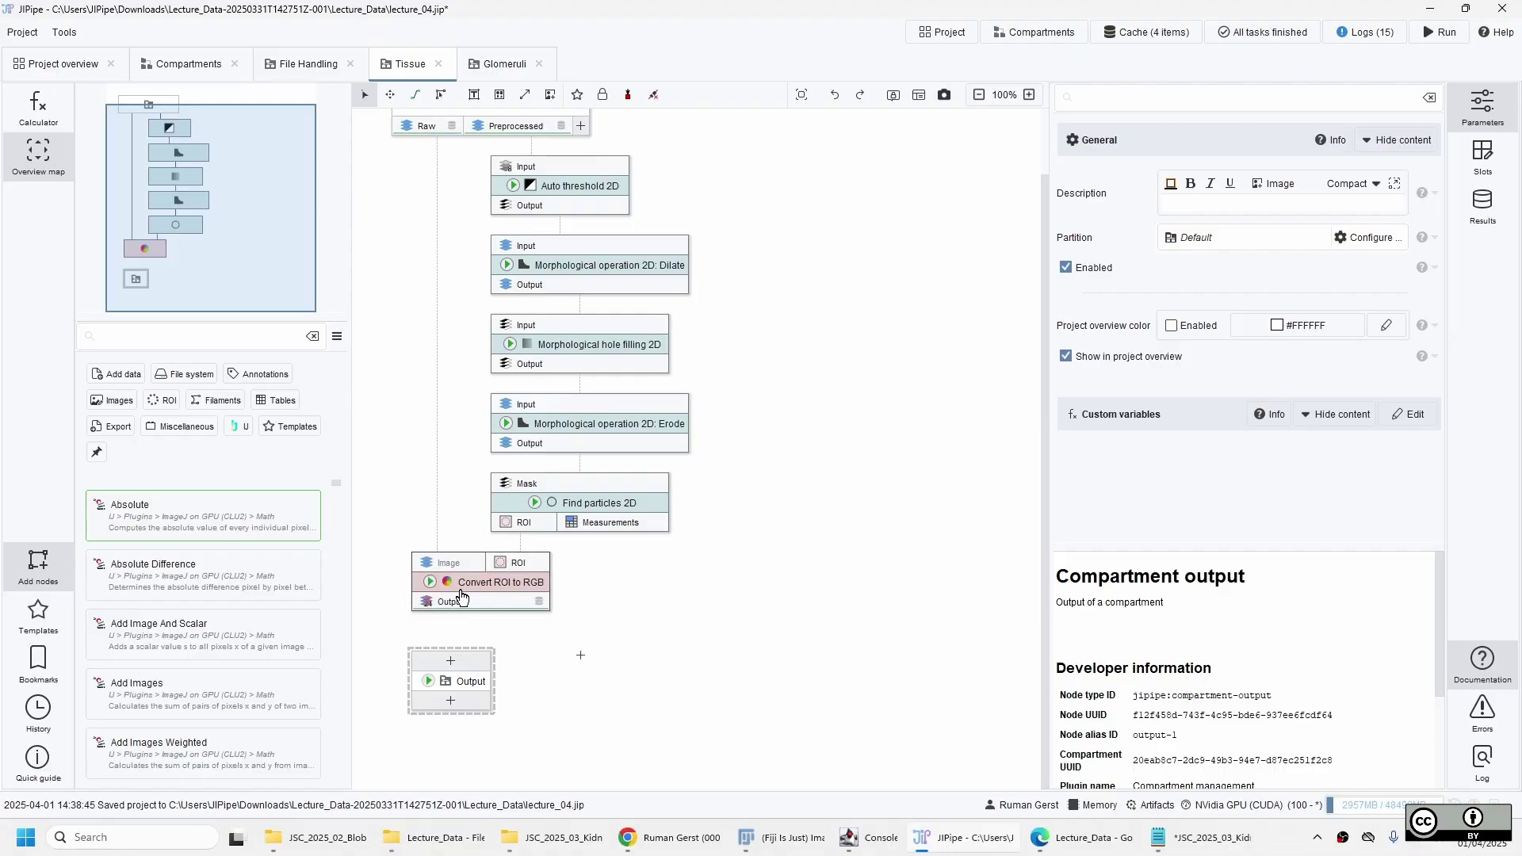
left_click_drag(464, 606, 450, 662)
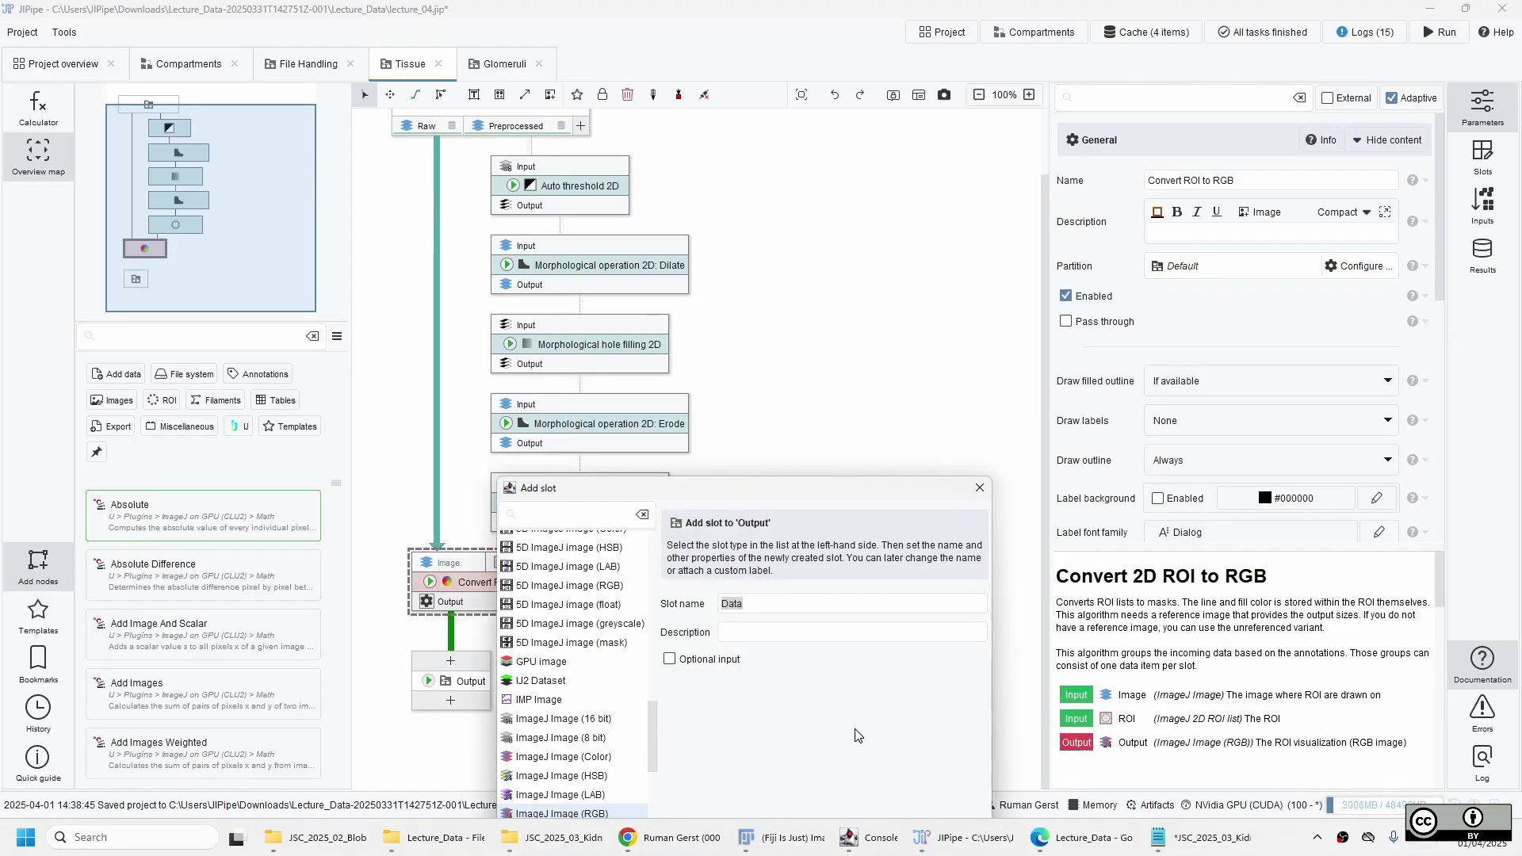
left_click_drag(704, 488, 829, 394)
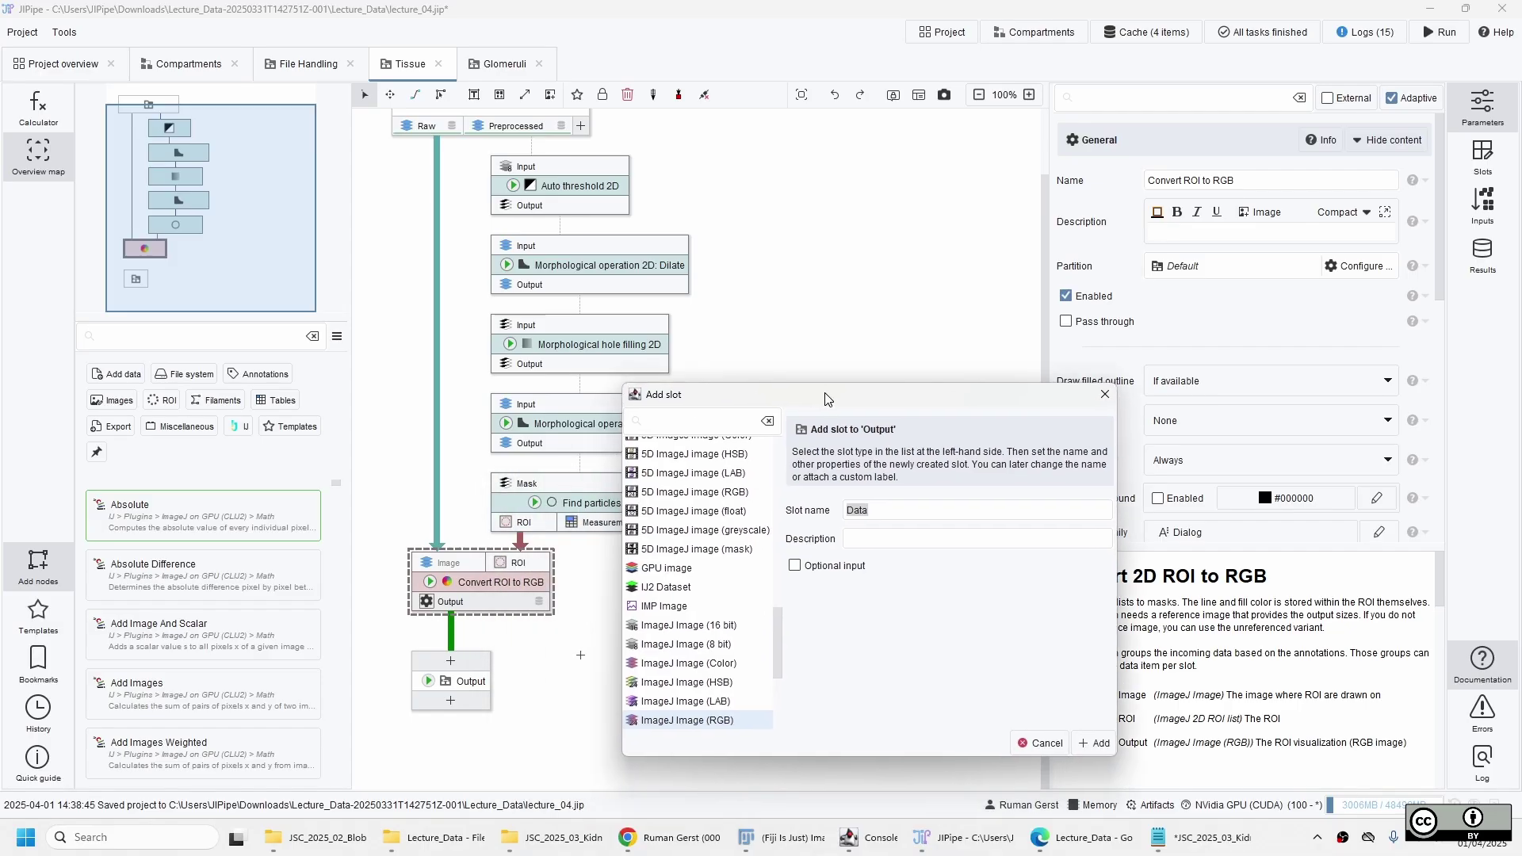
type("Visualization")
key("Return")
Connect Find particles 2D's Measurements to a new ImageJ table slot named Measurements on Tissue's Output node, and save the project
left_click_drag(610, 523, 520, 670)
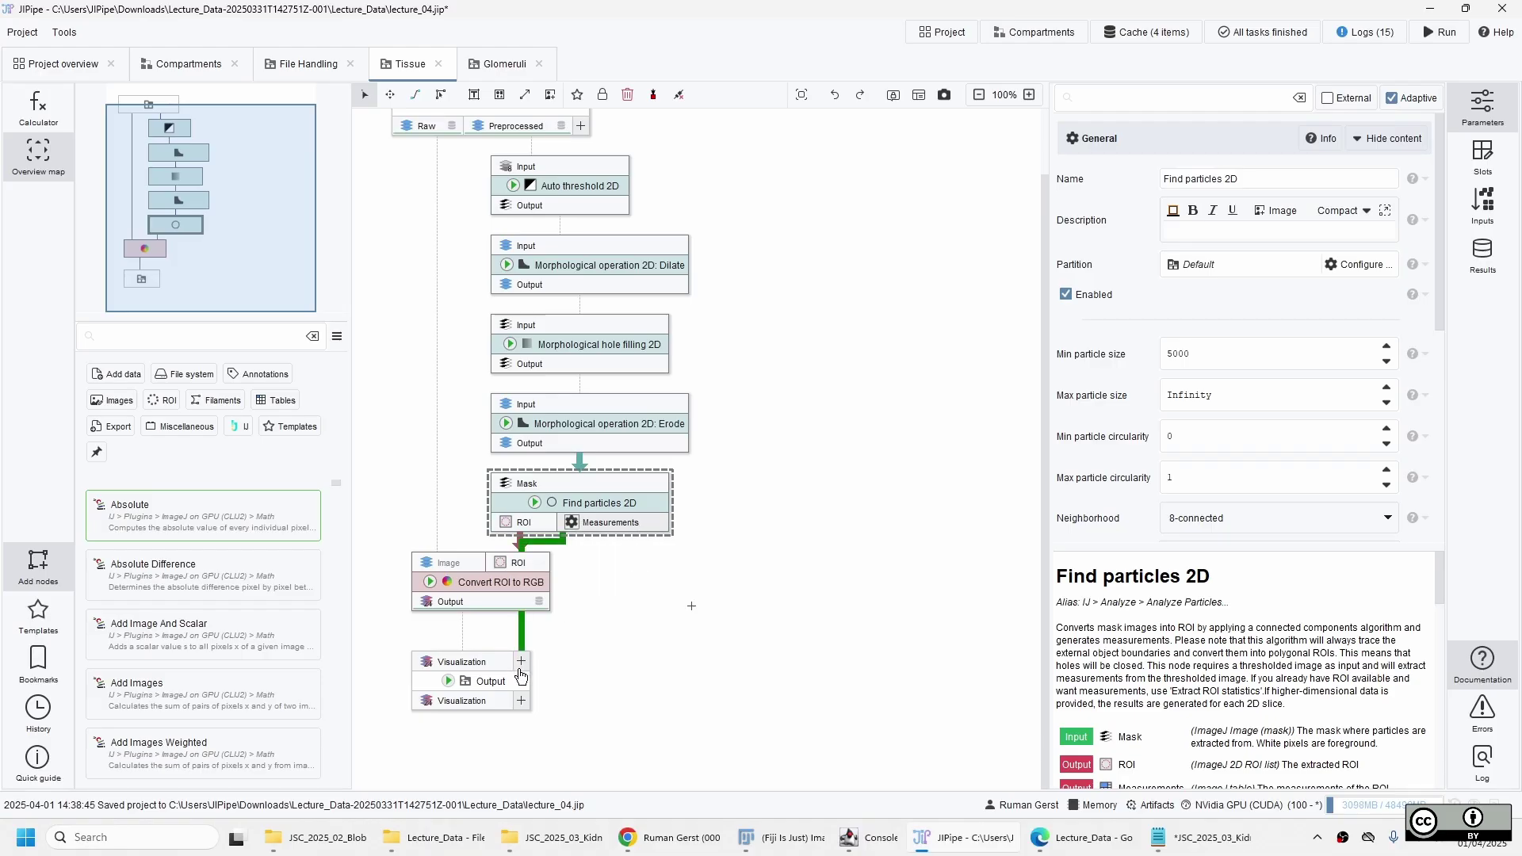
left_click(520, 663)
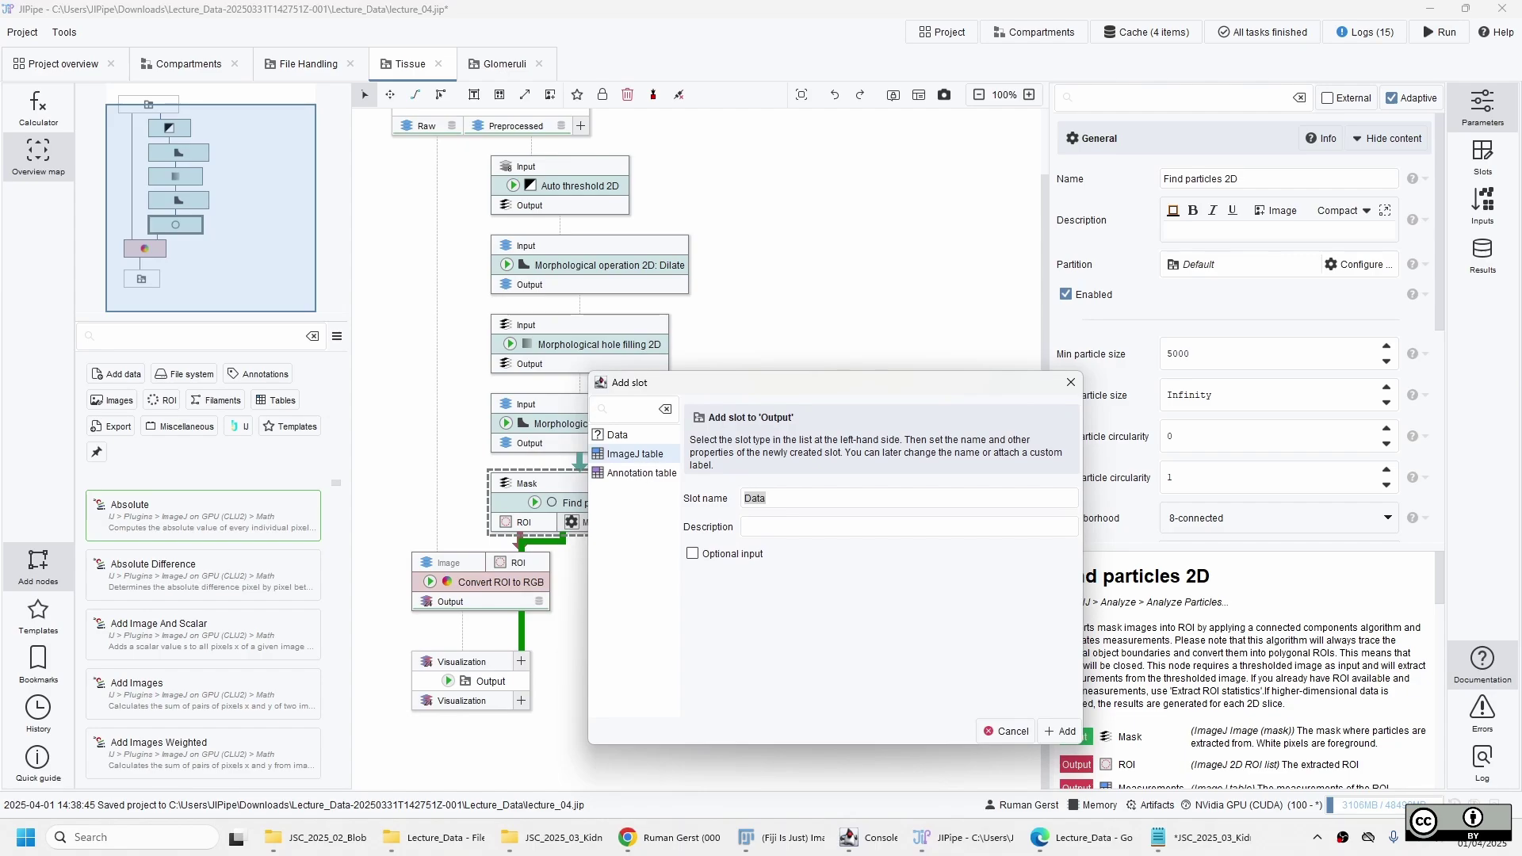
type("Measurements")
left_click(1066, 732)
left_click(593, 683)
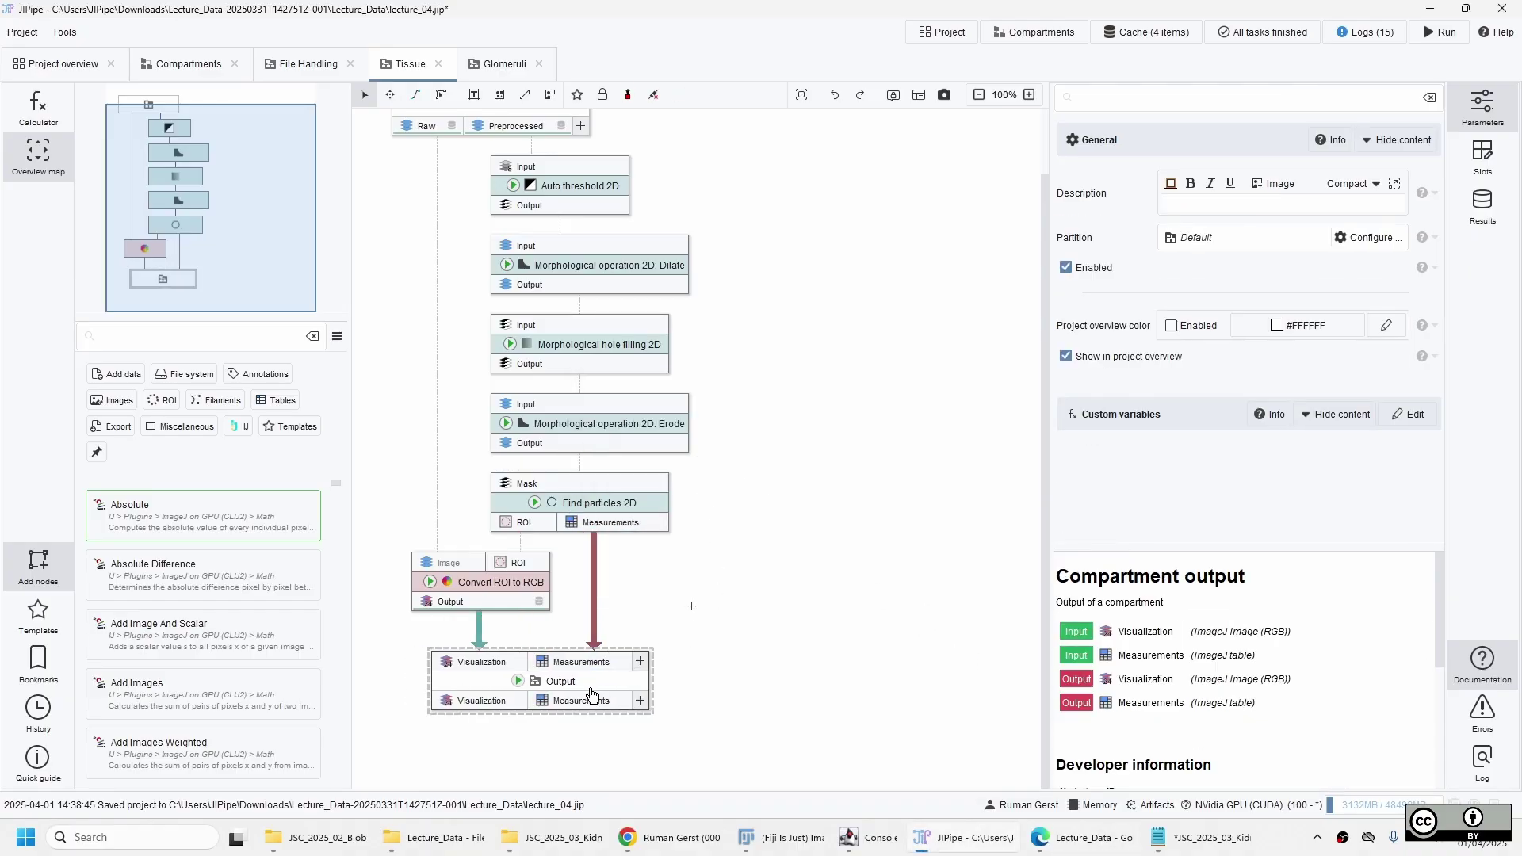
key("ctrl+s")
In Glomeruli, move the Output node below Convert ROI to RGB and connect that node's output to a new ImageJ Image (RGB) slot named Visualization
left_click(498, 69)
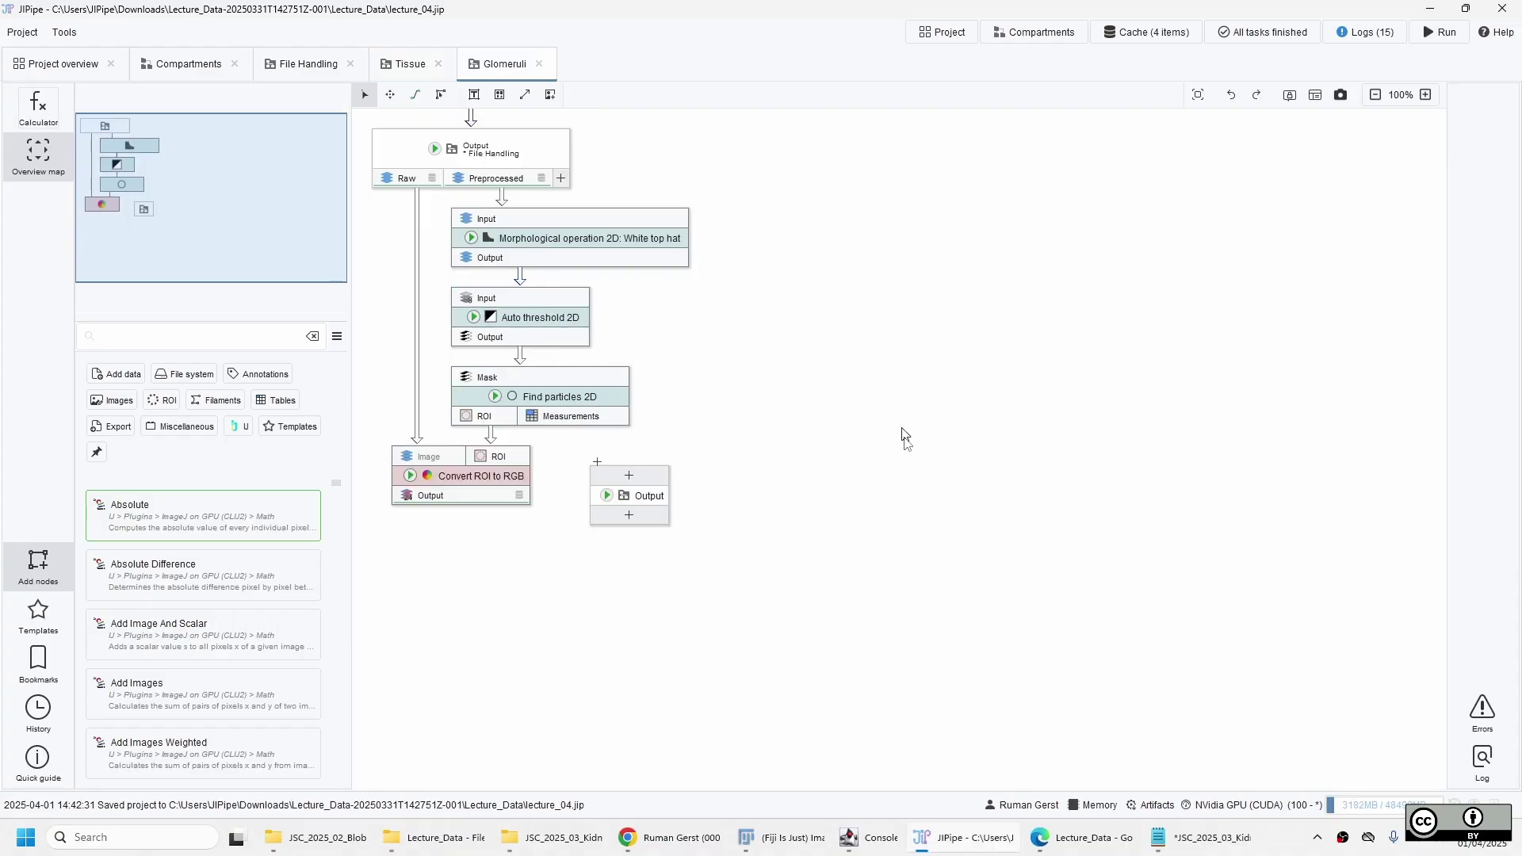
left_click_drag(642, 501, 444, 581)
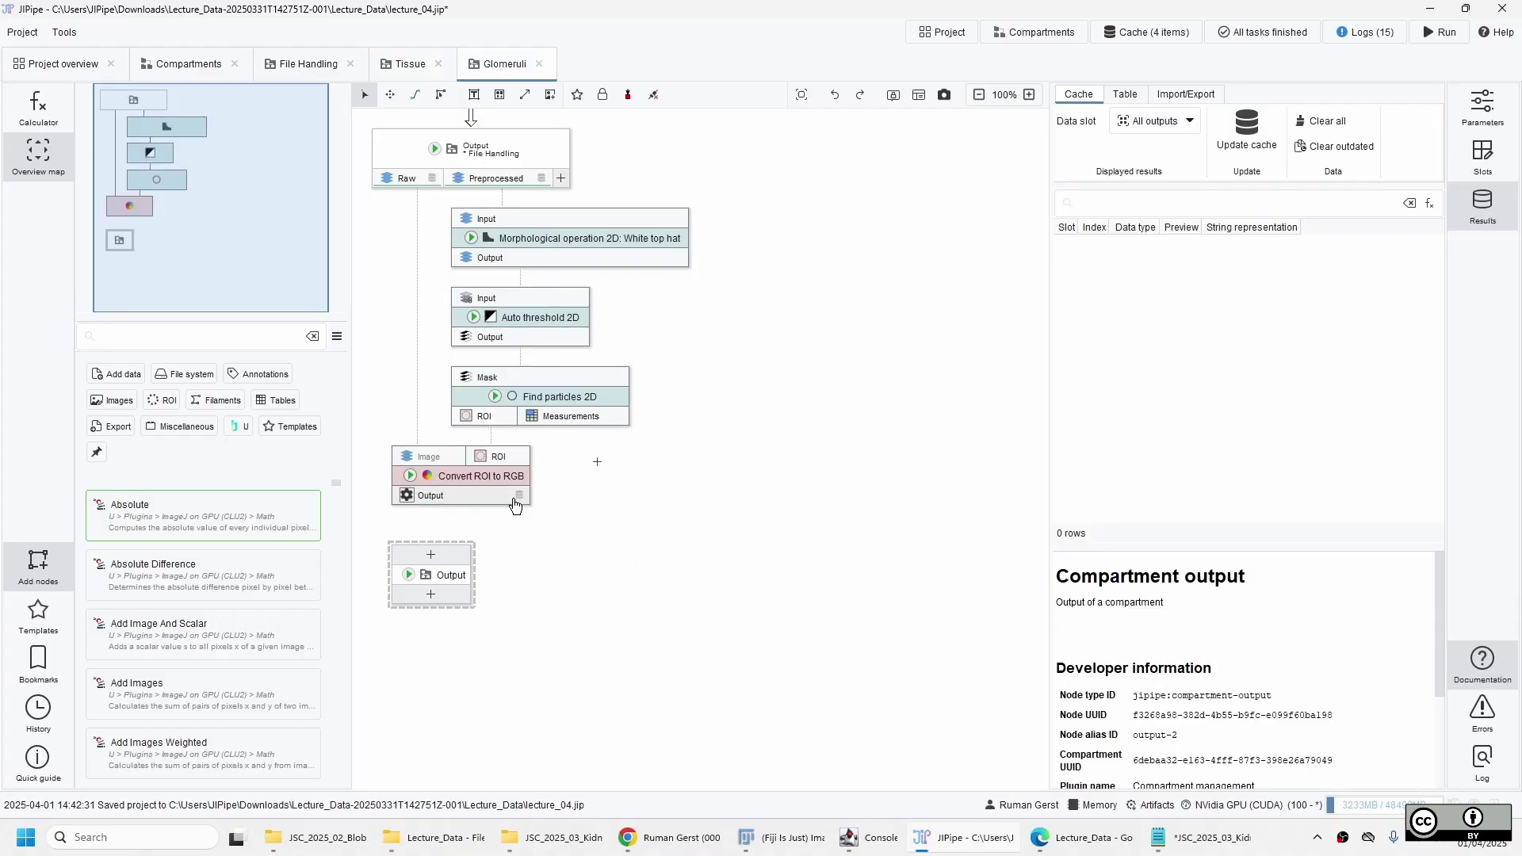
left_click(462, 498)
left_click(452, 555)
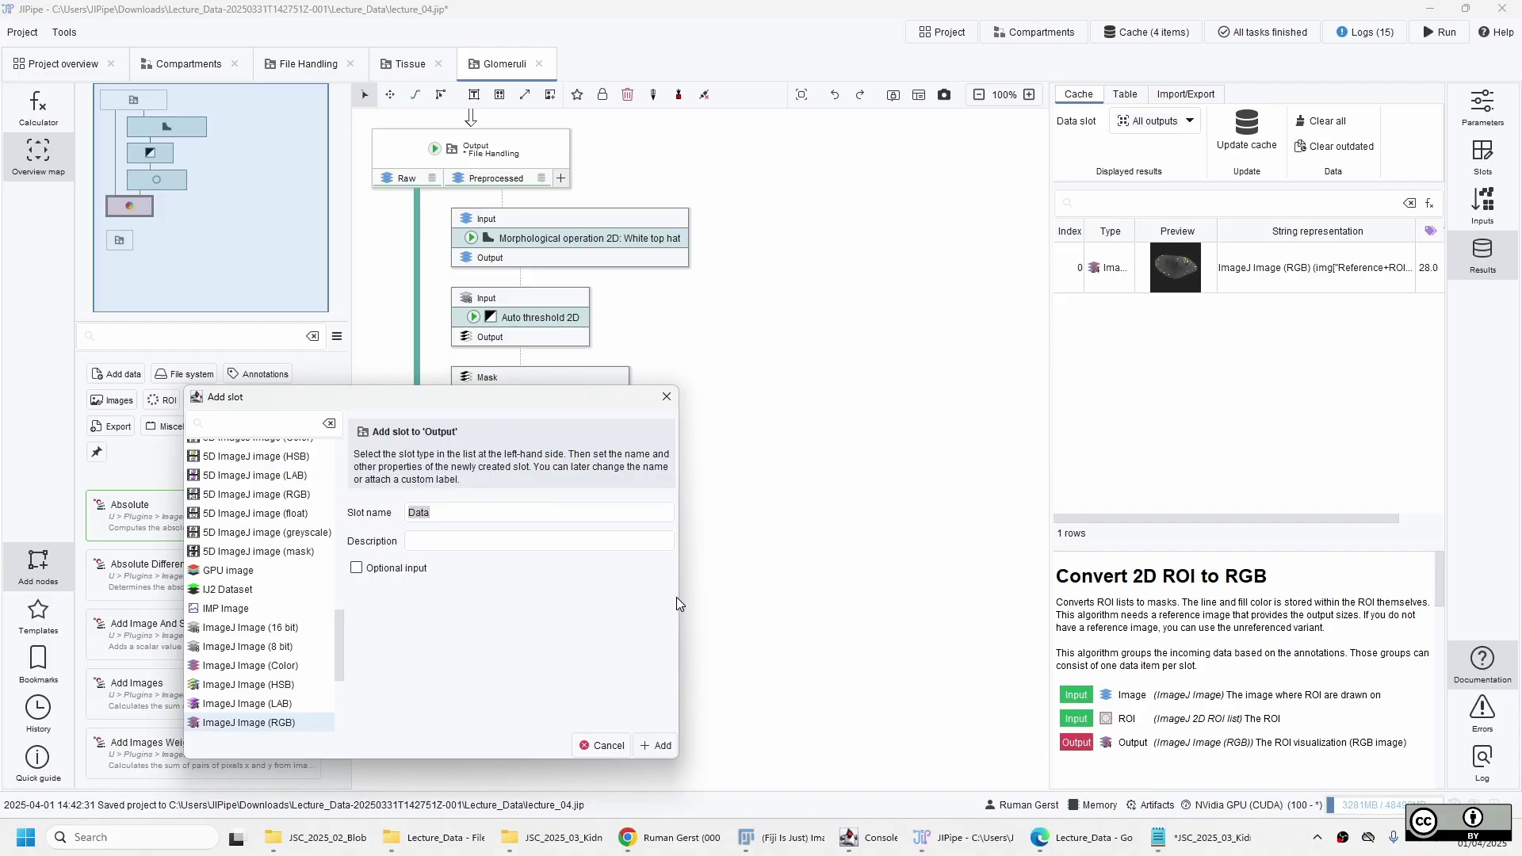
type("Visualization")
left_click(658, 745)
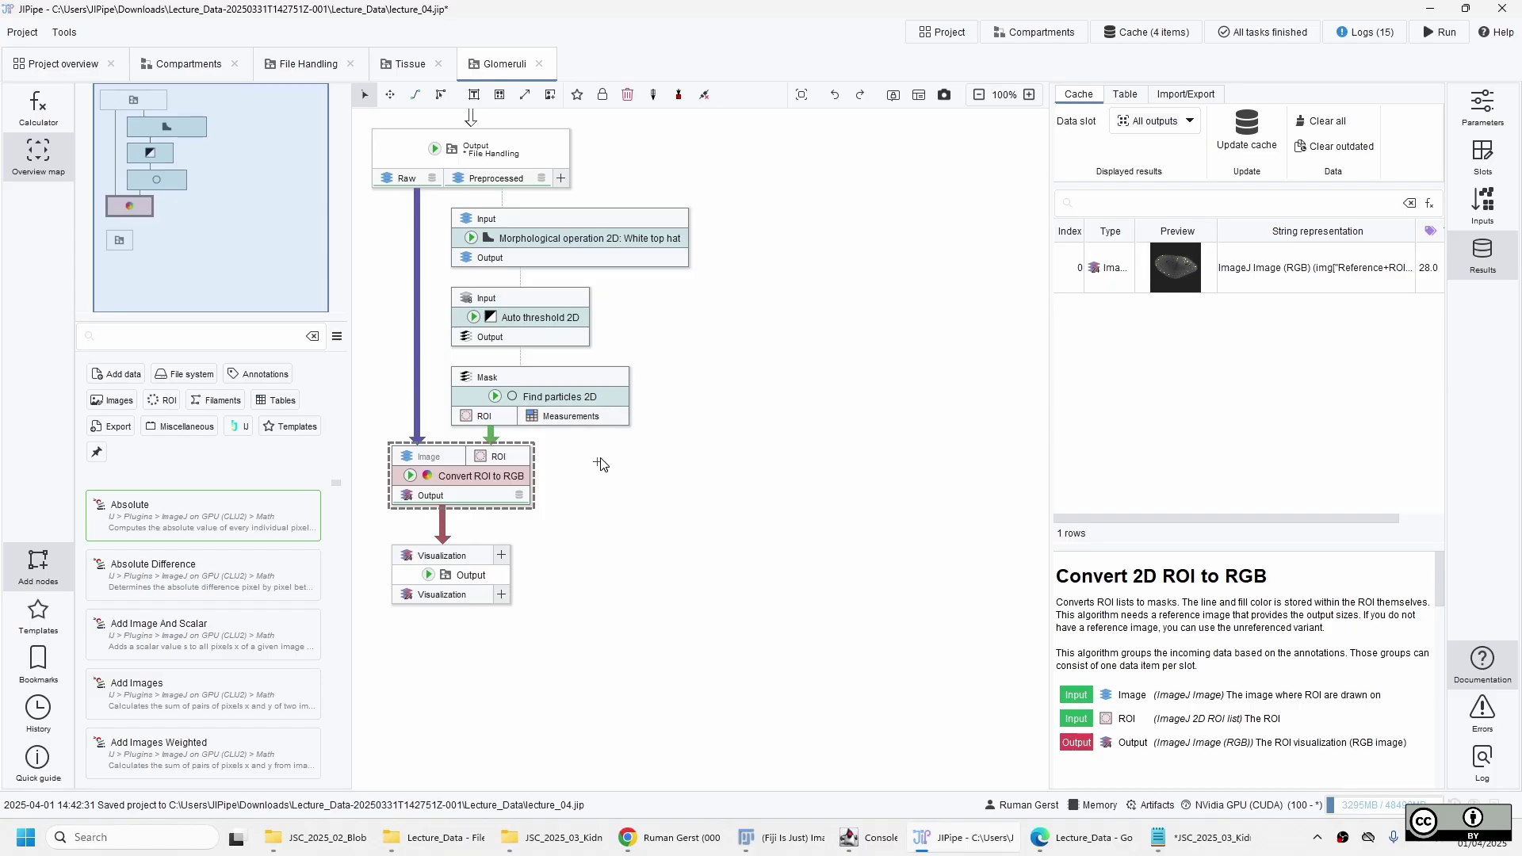
Connect Find particles 2D's Measurements to a new ImageJ table slot named Measurements on Glomeruli's Output node
scroll(599, 421, "up", 3)
left_click_drag(658, 501, 538, 666)
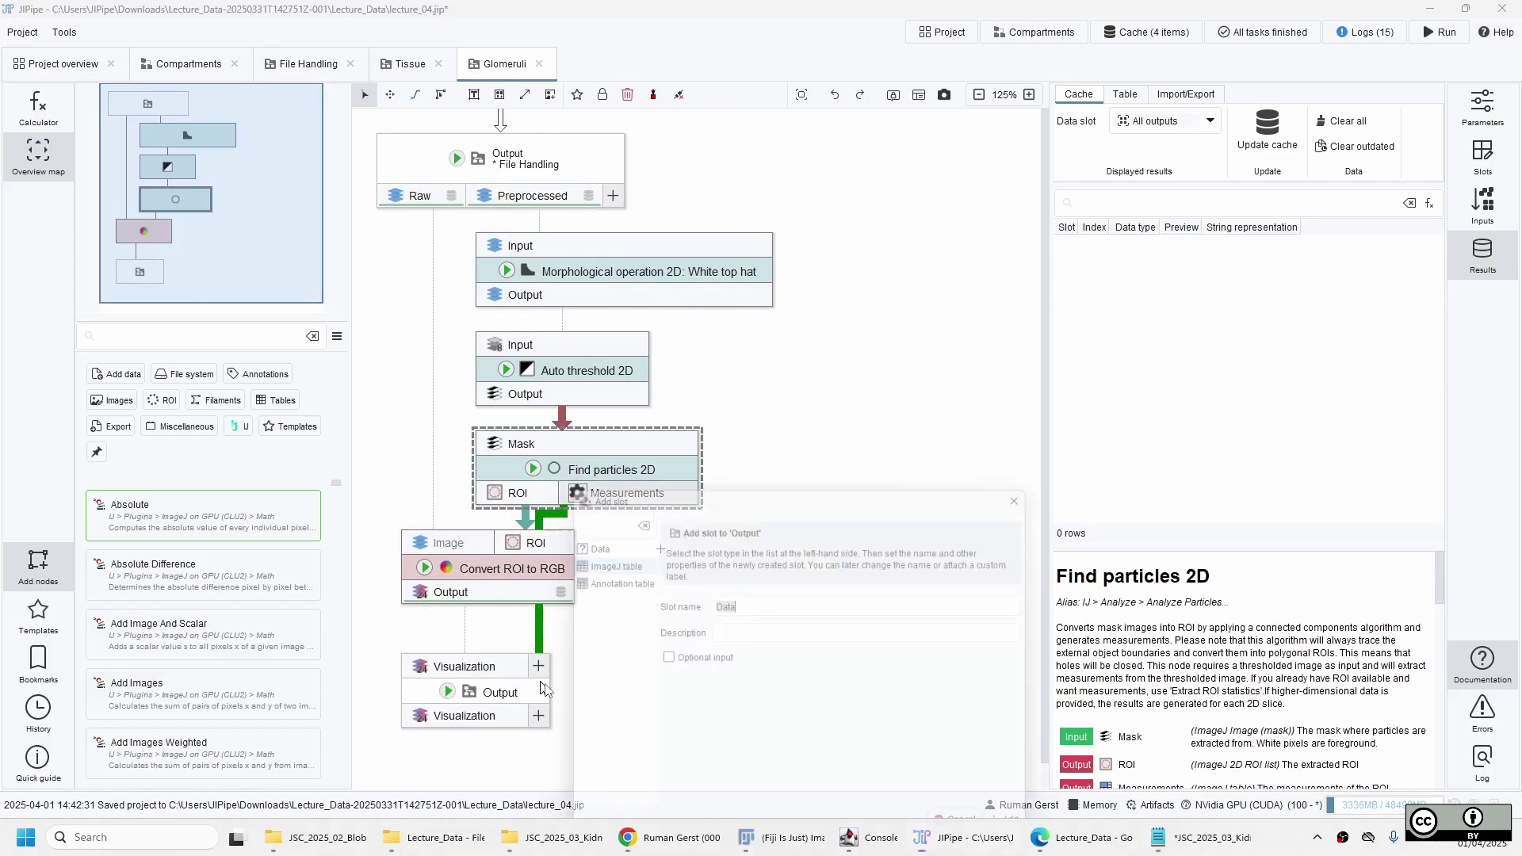
type("Measurements")
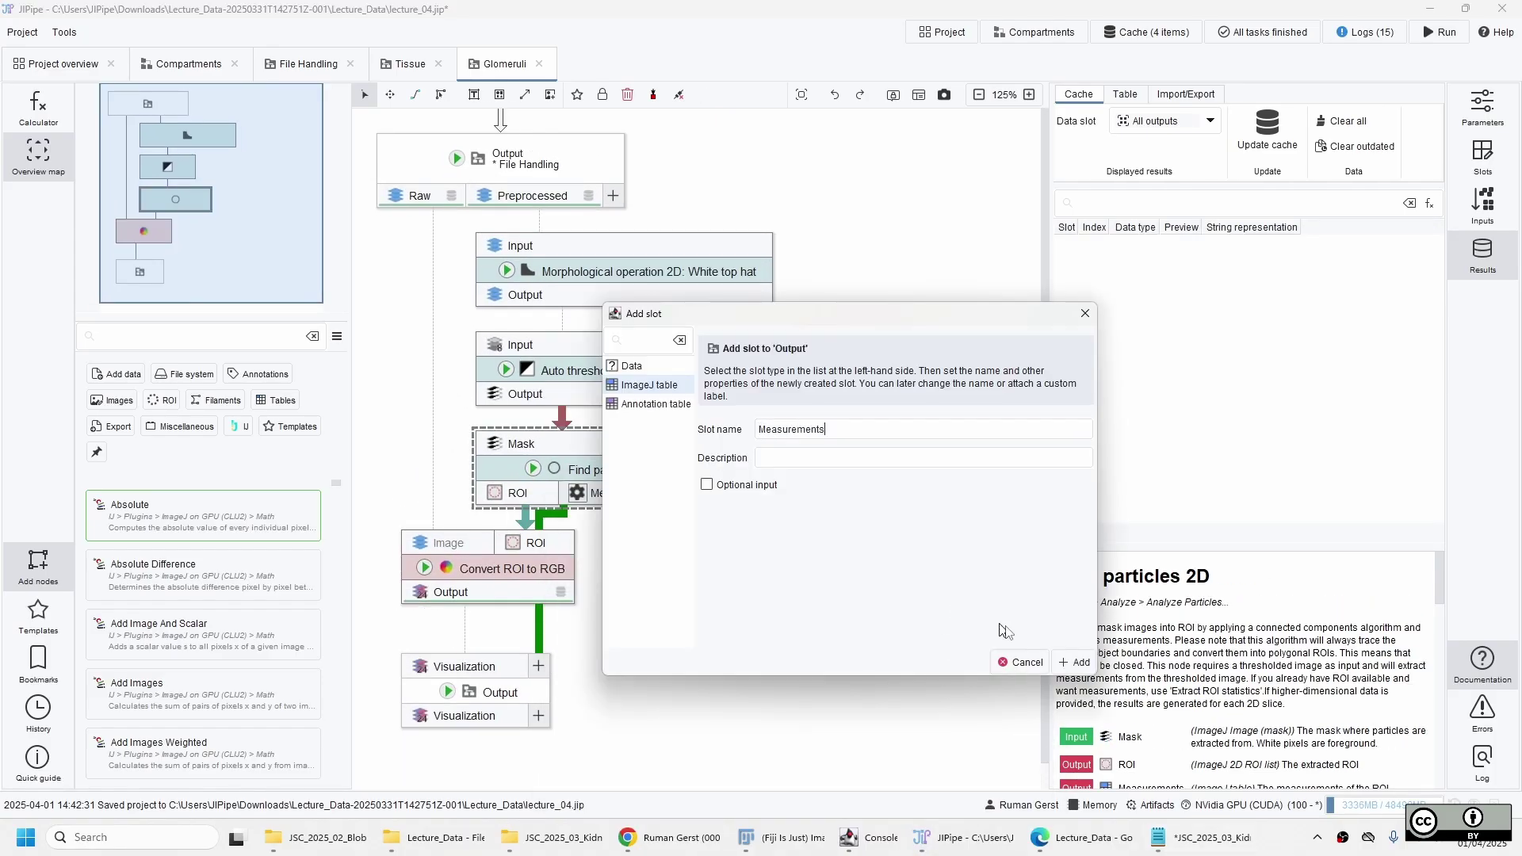
left_click(1076, 663)
left_click(731, 679)
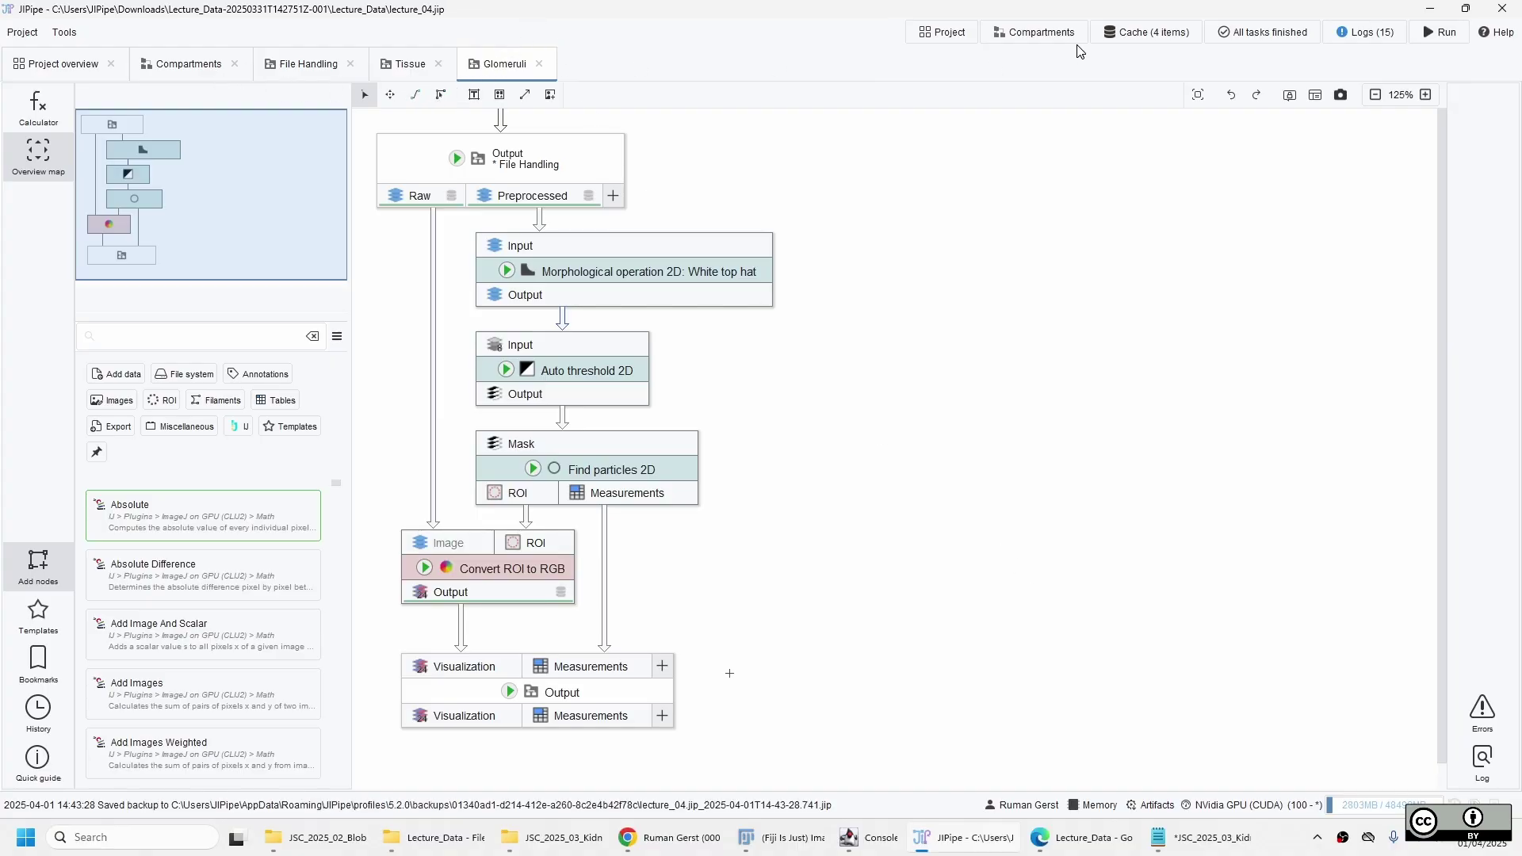
Return to the compartments overview and update the cache of the Glomeruli compartment
left_click(1051, 35)
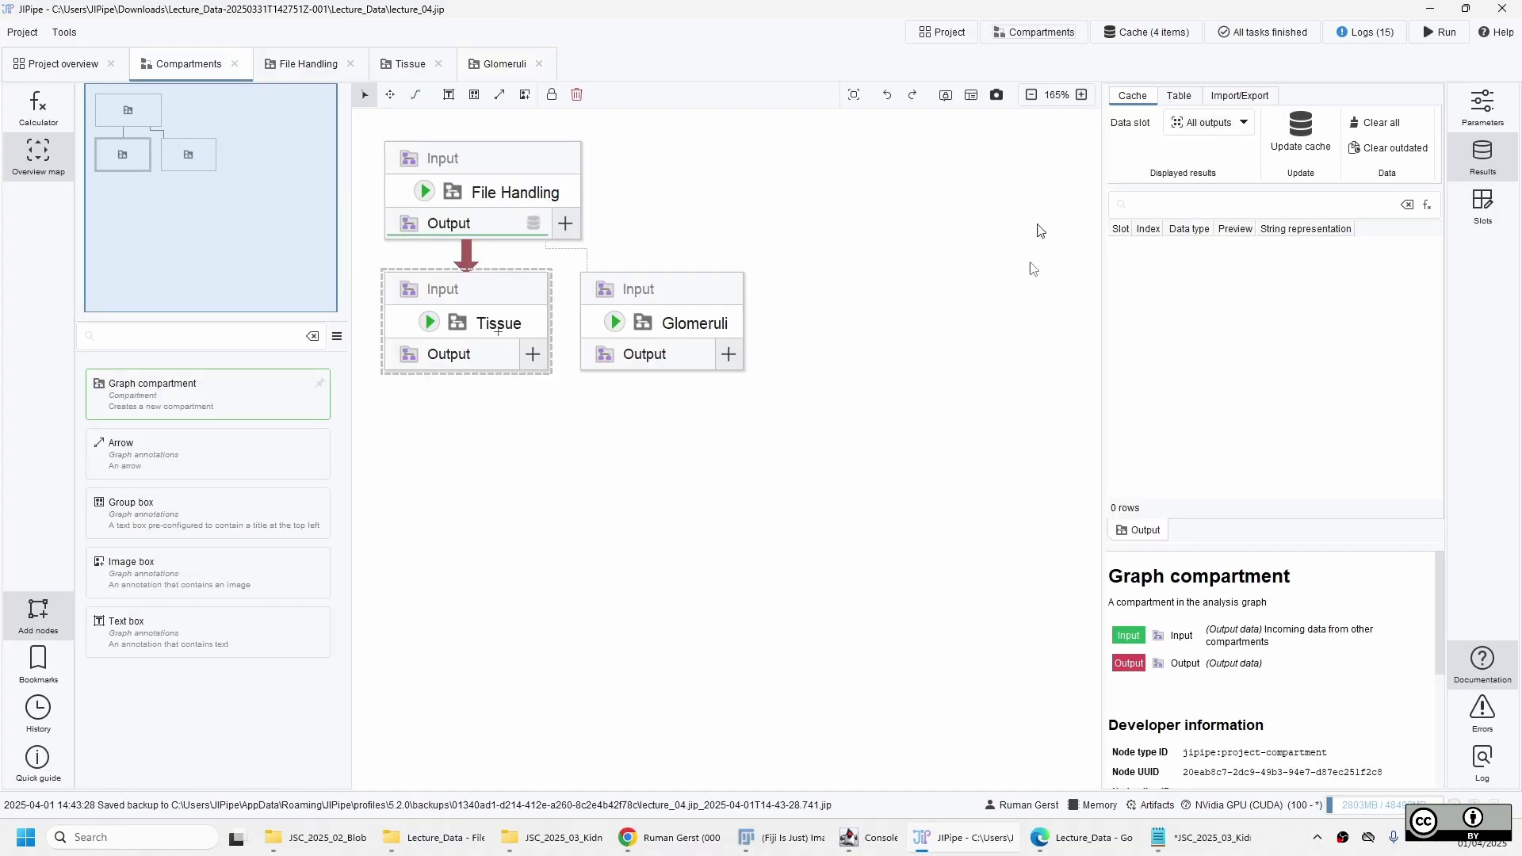
right_click(618, 328)
left_click(692, 339)
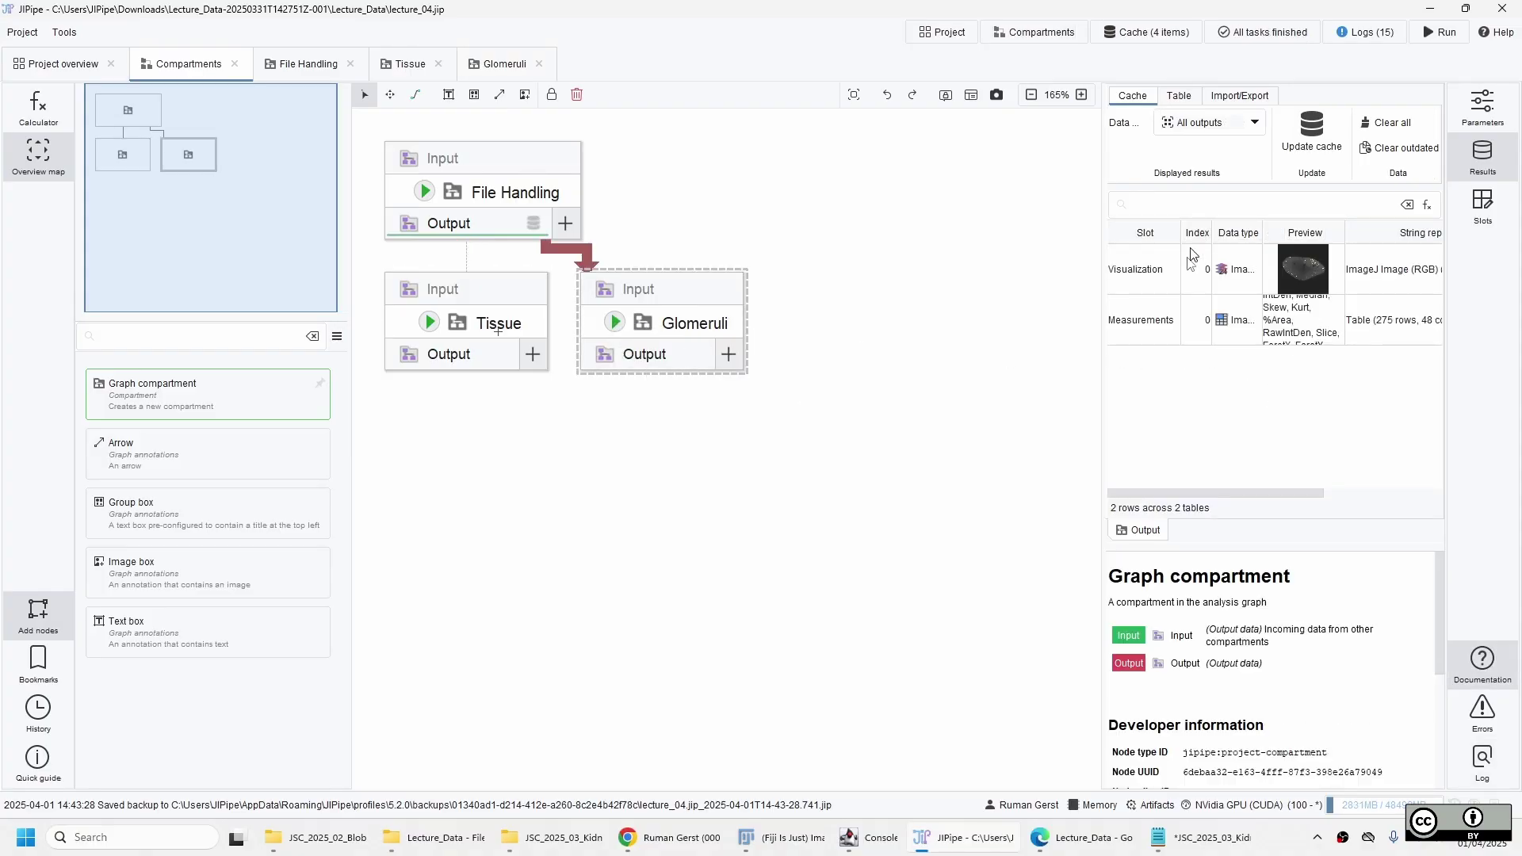
Examine the Glomeruli compartment's cached Measurements table across its columns and its Visualization image
double_click(1292, 328)
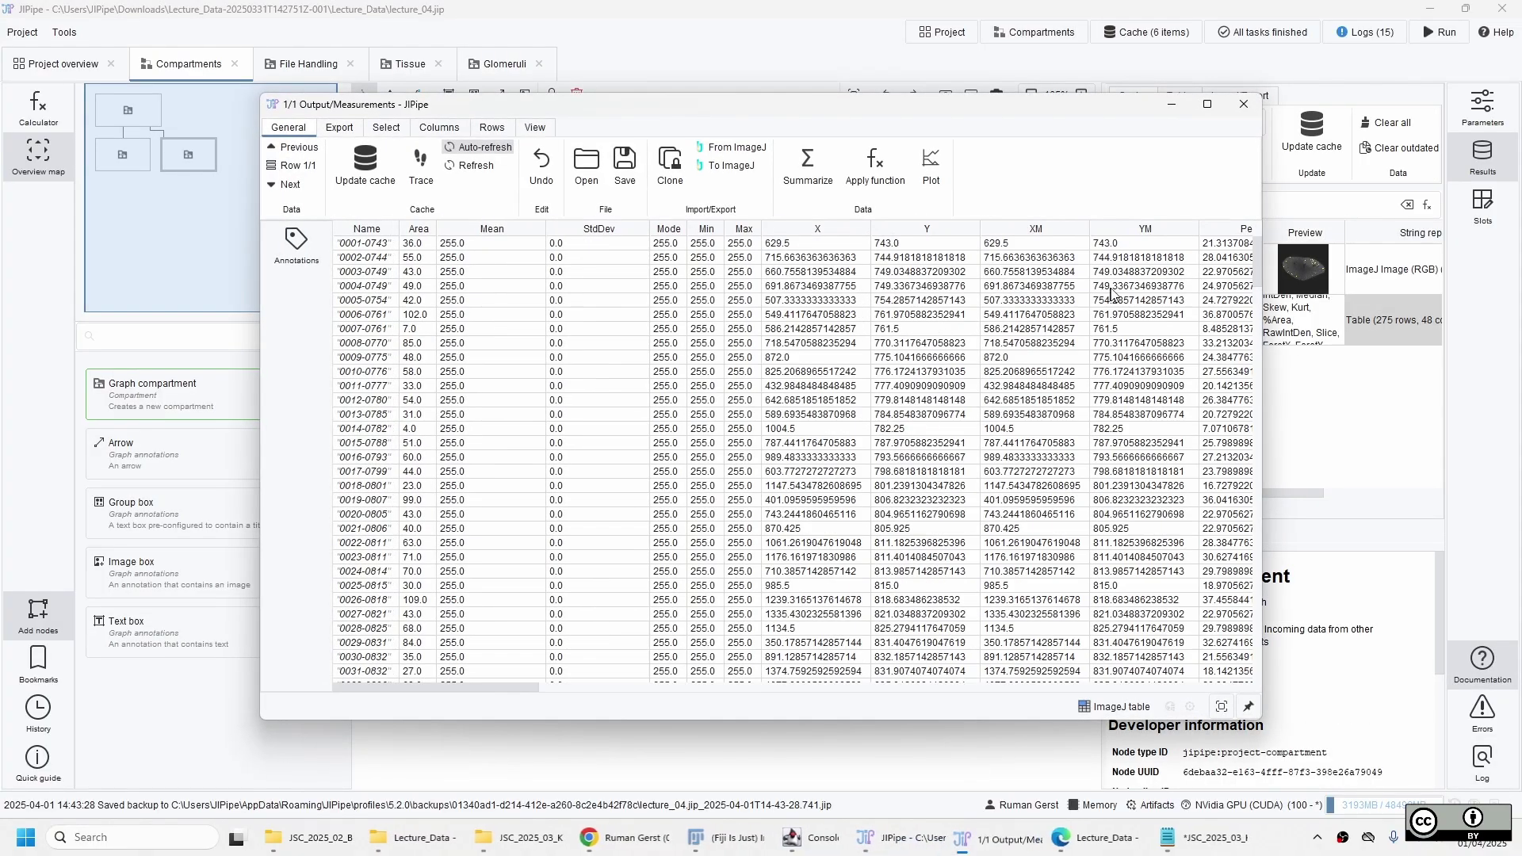
left_click_drag(497, 691, 950, 691)
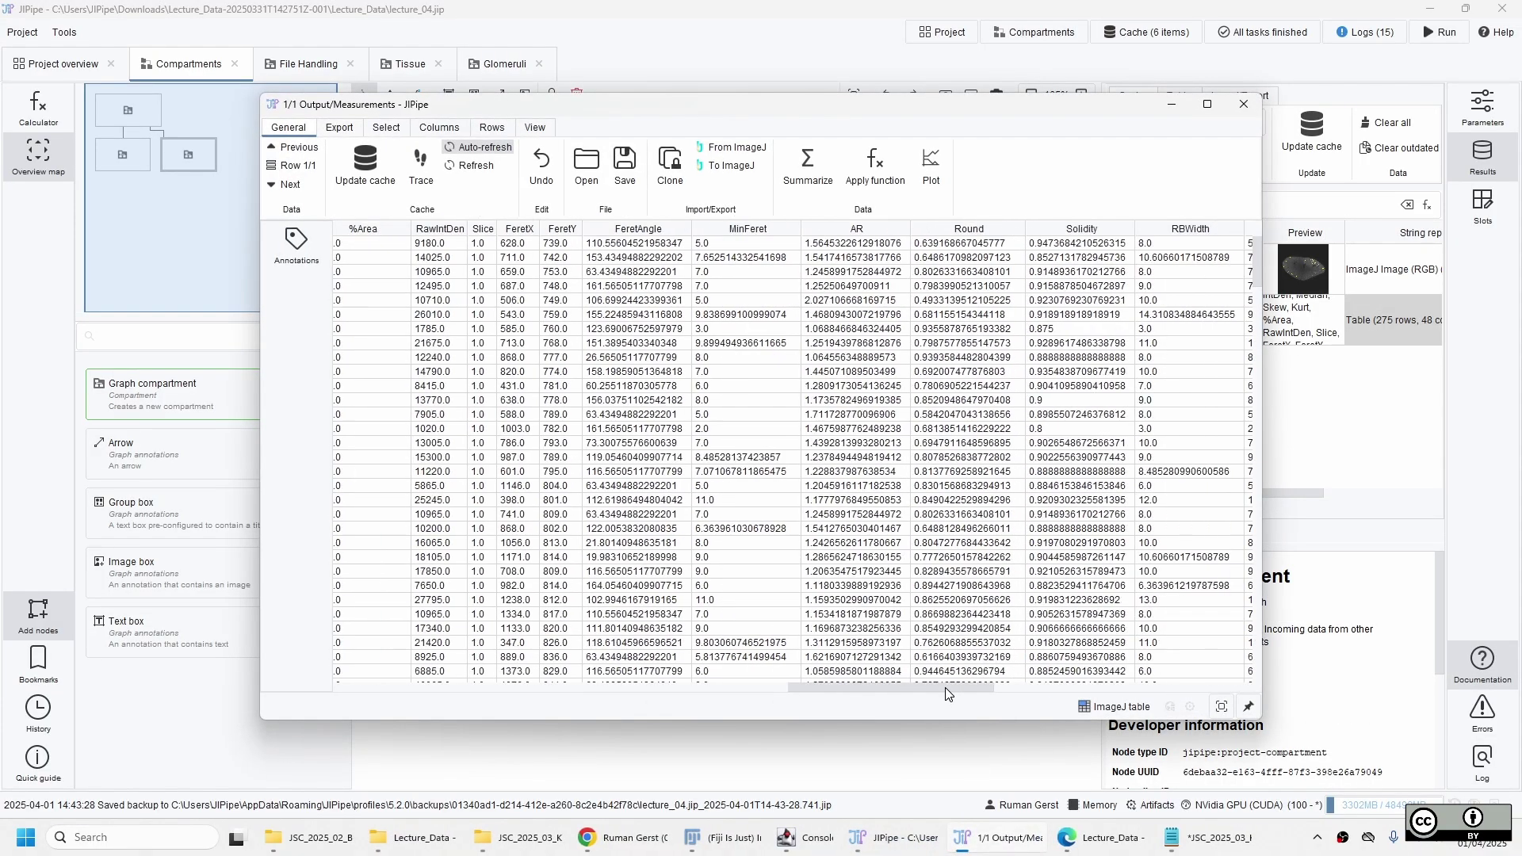
left_click(1244, 104)
double_click(1298, 277)
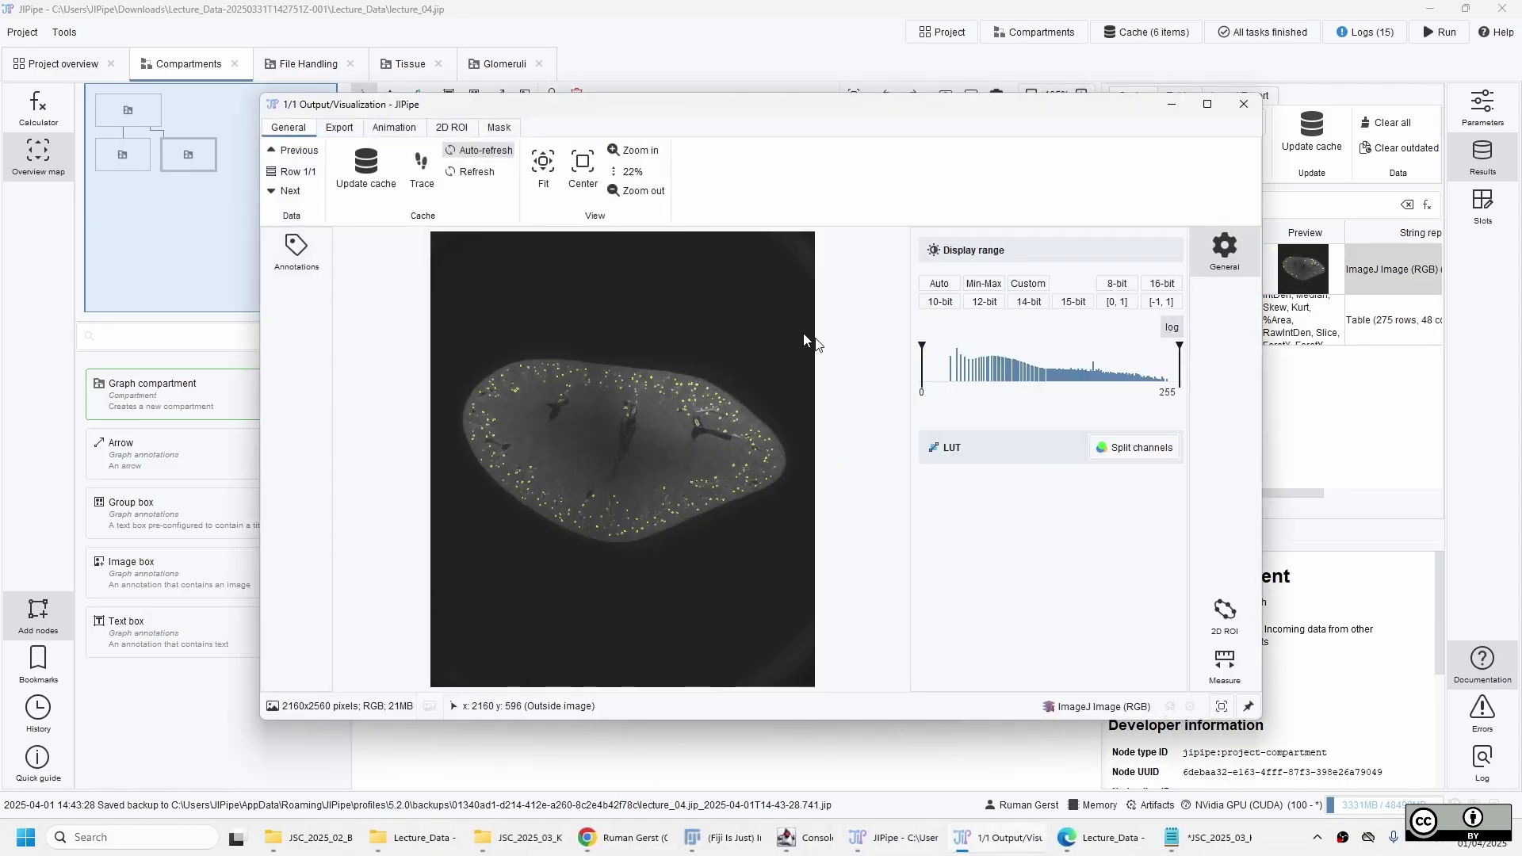
key("alt+F4")
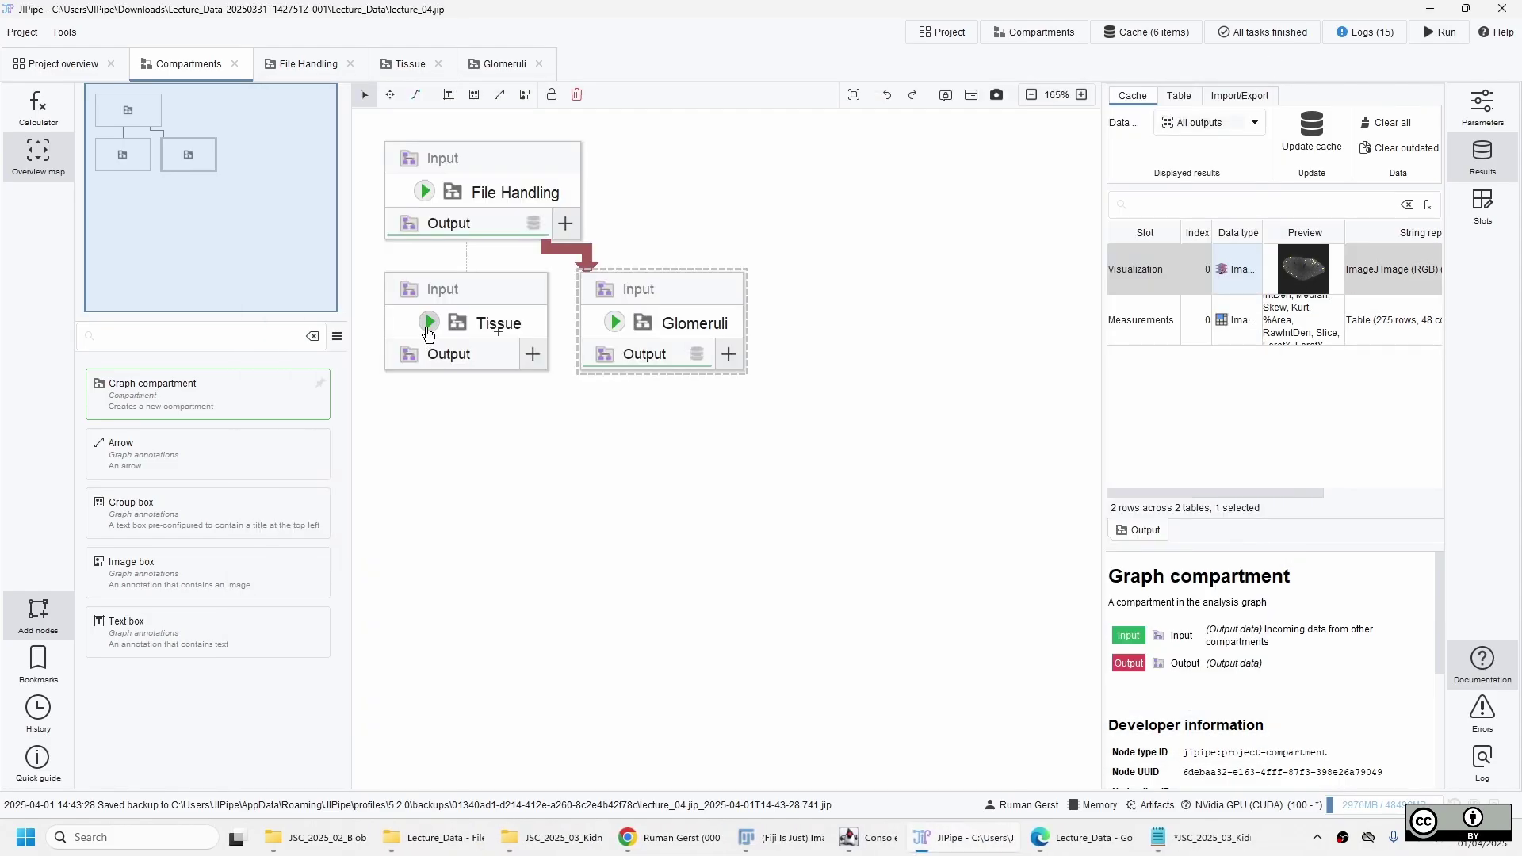
Update the cache of the Tissue compartment
left_click(429, 327)
left_click(476, 343)
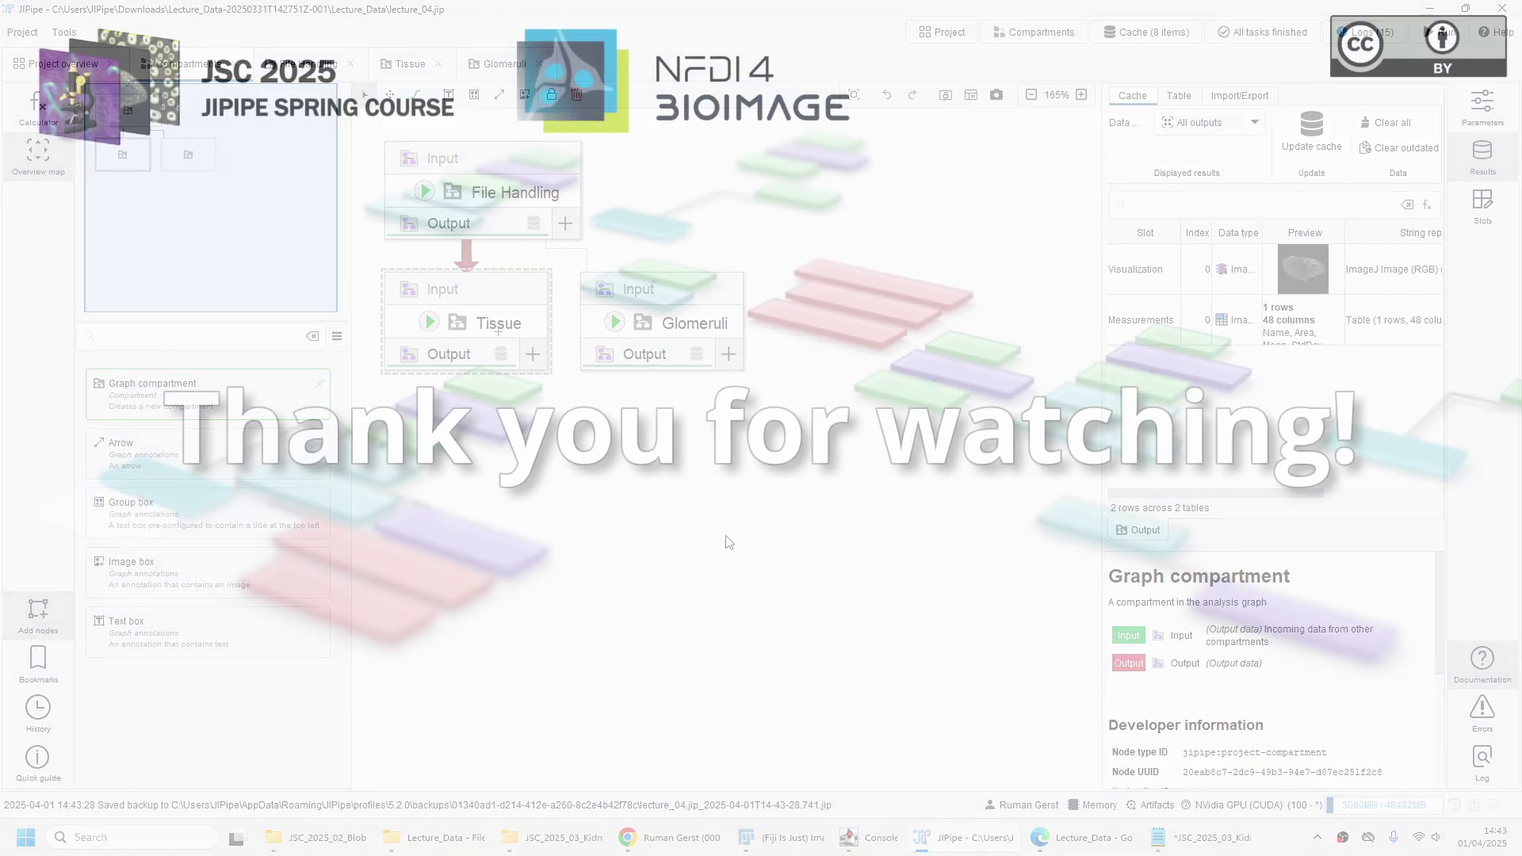